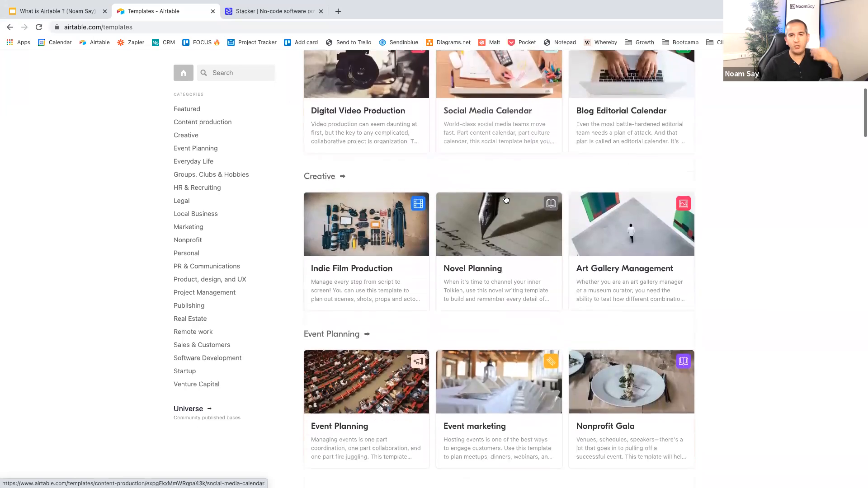
Browse the Airtable template gallery through its categories, from Content production to the Legal section, and return to the featured templates
scroll(504, 199, up, 1)
scroll(505, 199, down, 6)
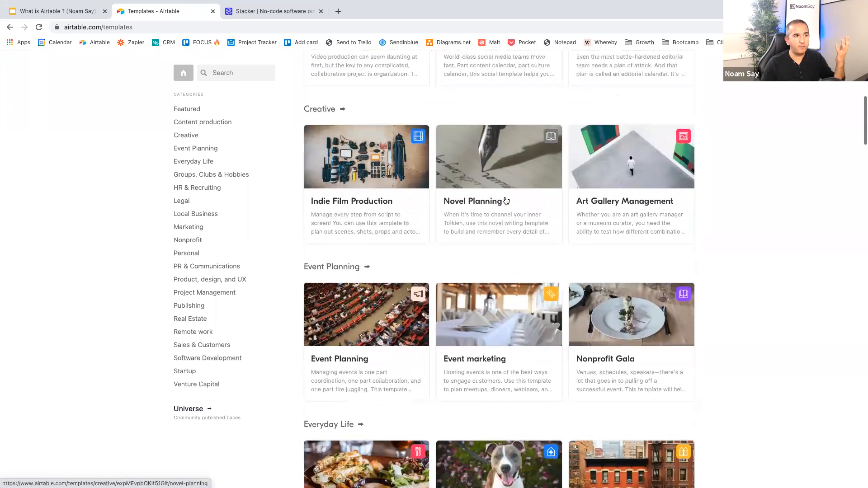
scroll(506, 200, down, 4)
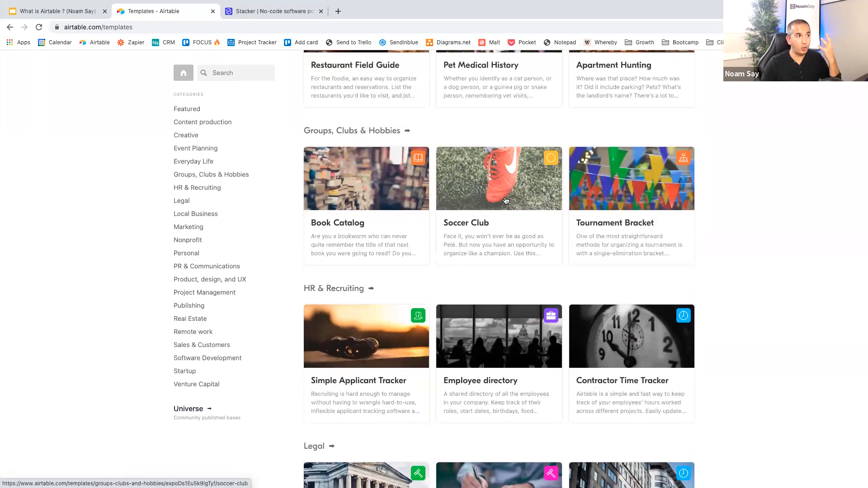
scroll(506, 200, down, 5)
scroll(505, 200, up, 11)
scroll(506, 200, up, 12)
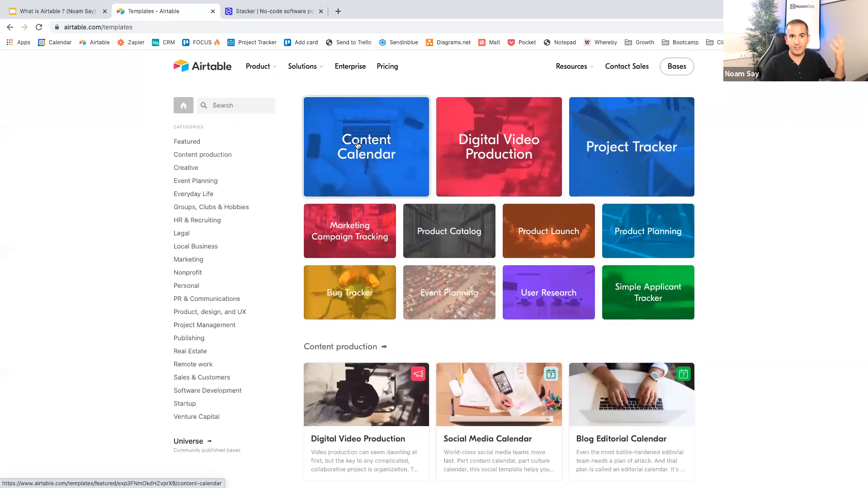
Open the Content Calendar template, review its description, and view the larger version of its sample base
click(357, 145)
scroll(360, 211, down, 5)
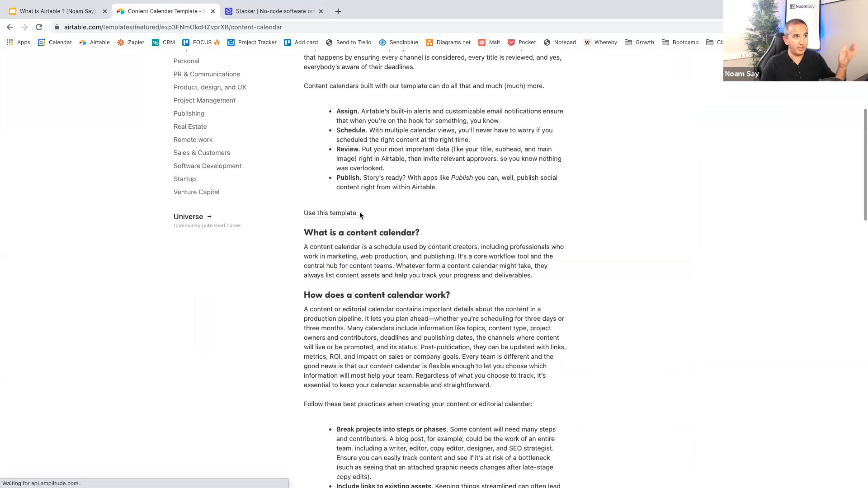
scroll(446, 211, up, 5)
scroll(447, 213, down, 3)
scroll(447, 212, down, 20)
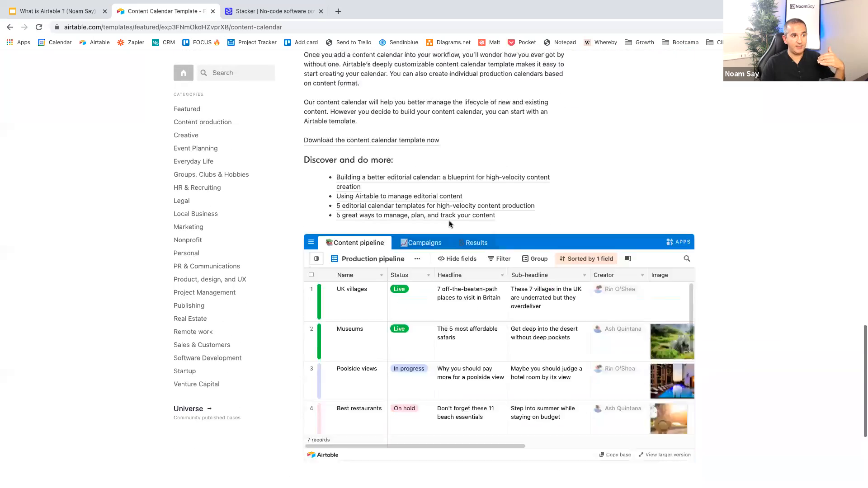
scroll(450, 225, down, 2)
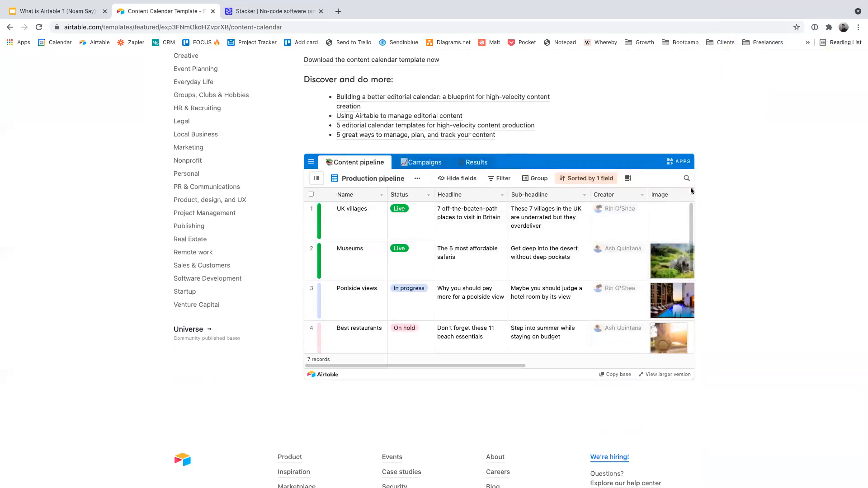
click(660, 375)
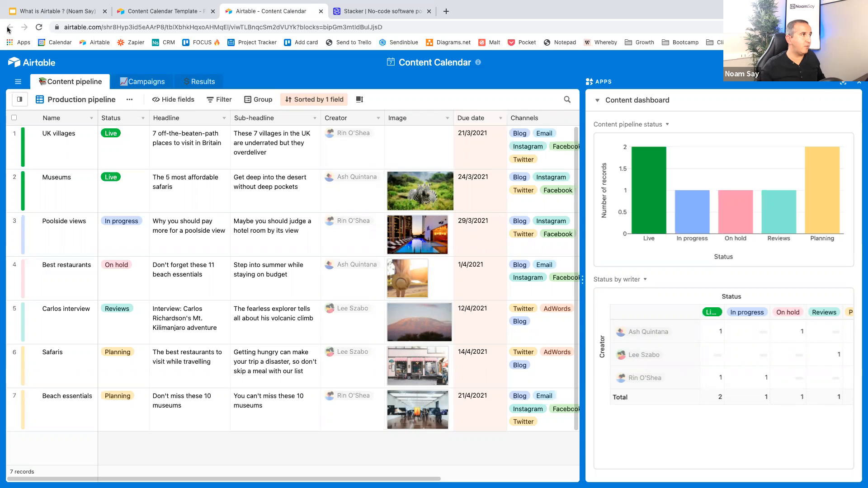
Return from the Content Calendar sample base to the template gallery and look over the Creative and Event Planning templates
click(193, 15)
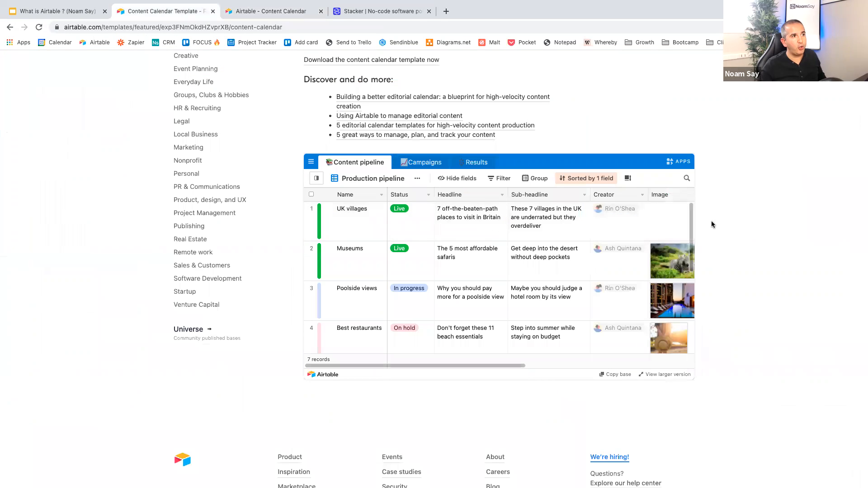
scroll(778, 217, up, 20)
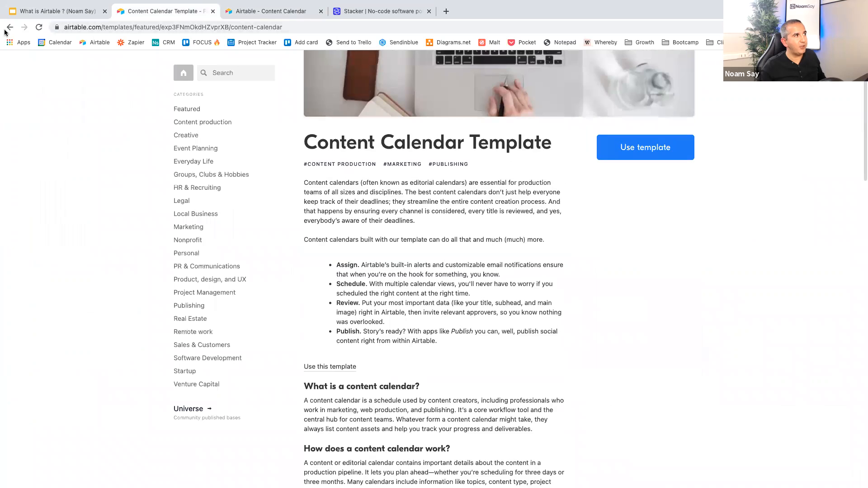
click(10, 27)
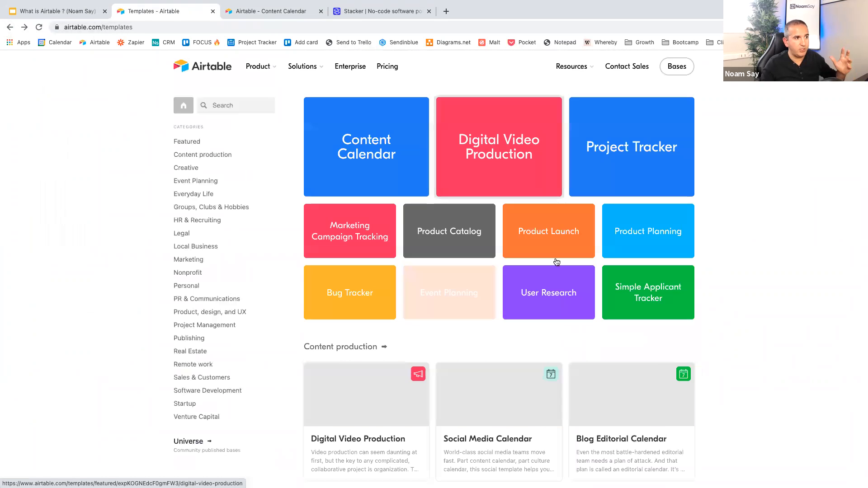
scroll(563, 256, down, 9)
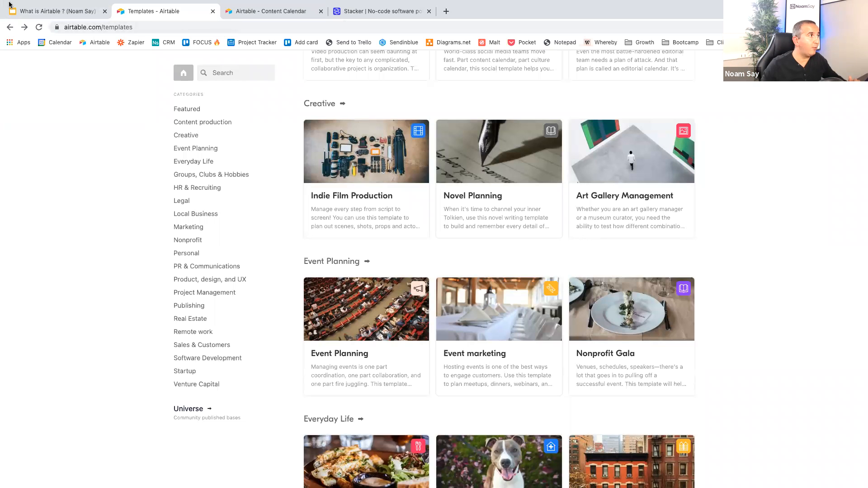
Switch to the Stacker website and review its home page down to the internal tools section
mouse_move(203, 4)
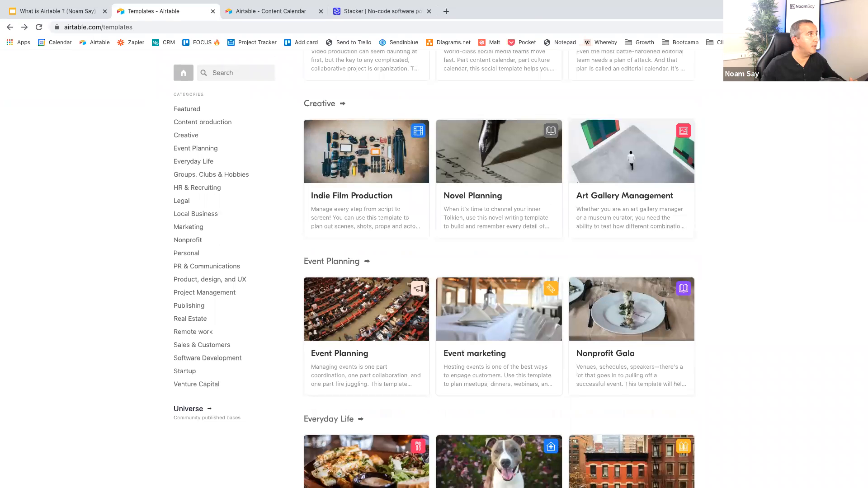
click(375, 11)
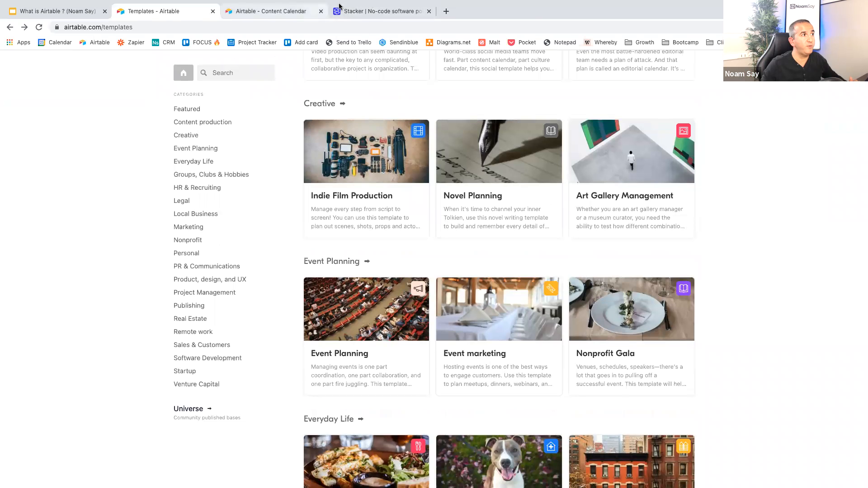
scroll(508, 229, up, 15)
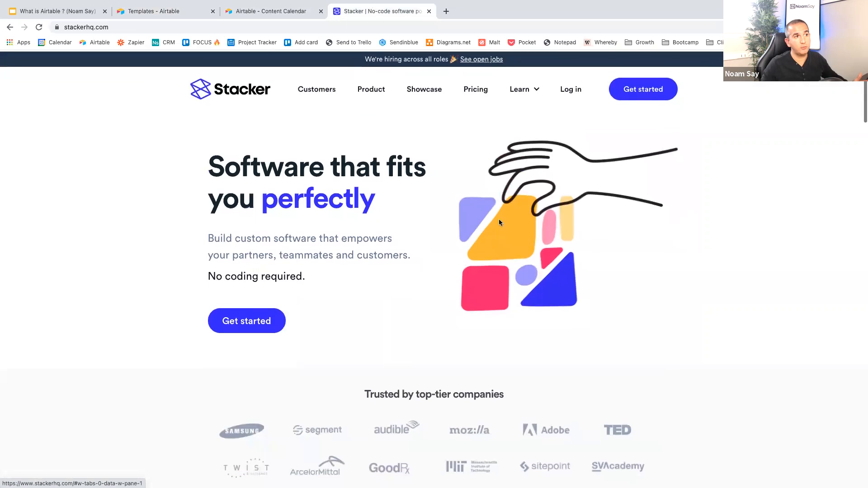
scroll(409, 180, down, 6)
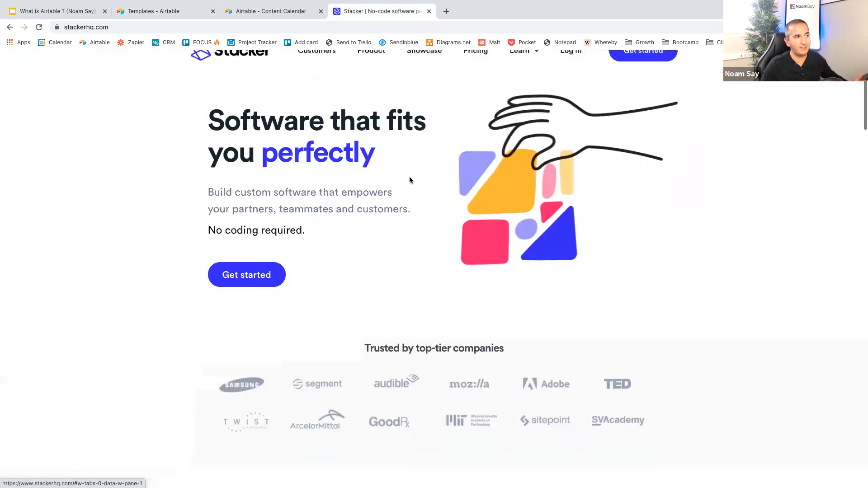
scroll(411, 181, down, 7)
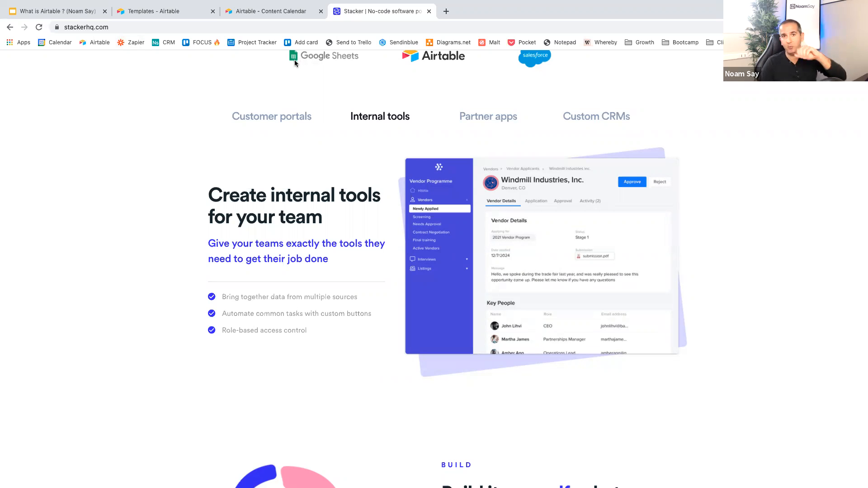
Go back to the Airtable template gallery and show its featured templates
click(176, 13)
scroll(523, 248, up, 6)
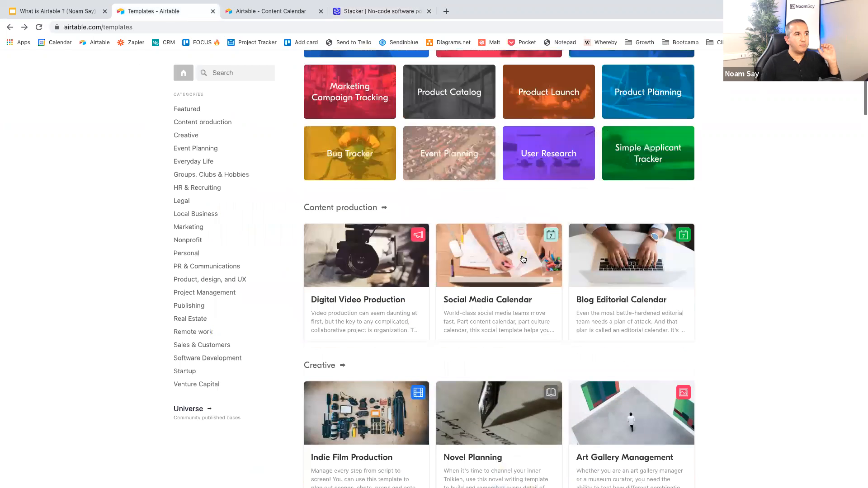
scroll(523, 258, up, 3)
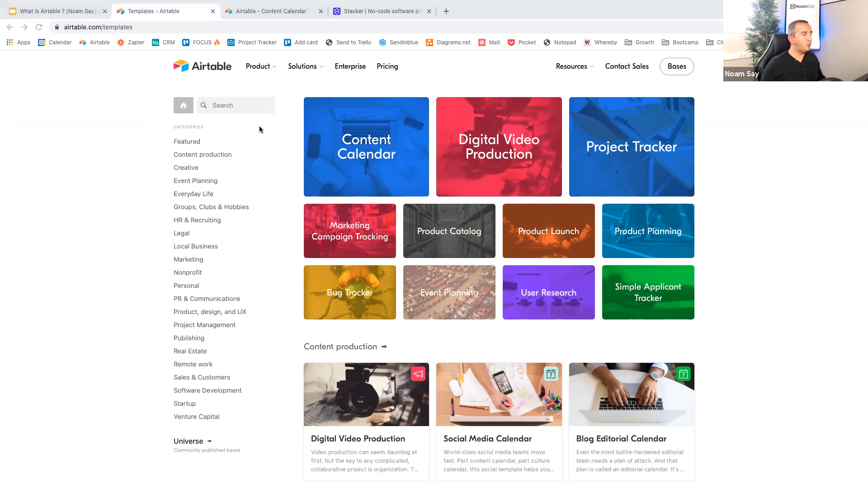
Switch to the Airtable desktop app and show the Demo CRM creative valley base in full screen, zoomed in one level
key(ctrl+Left)
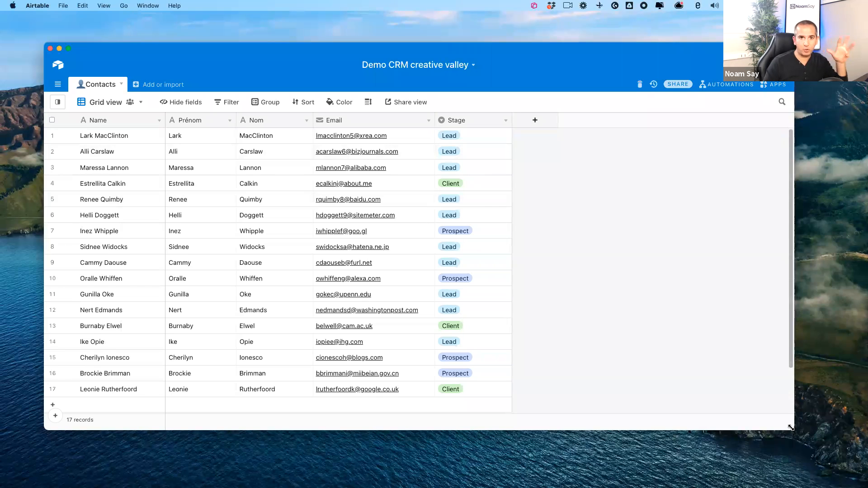
click(68, 49)
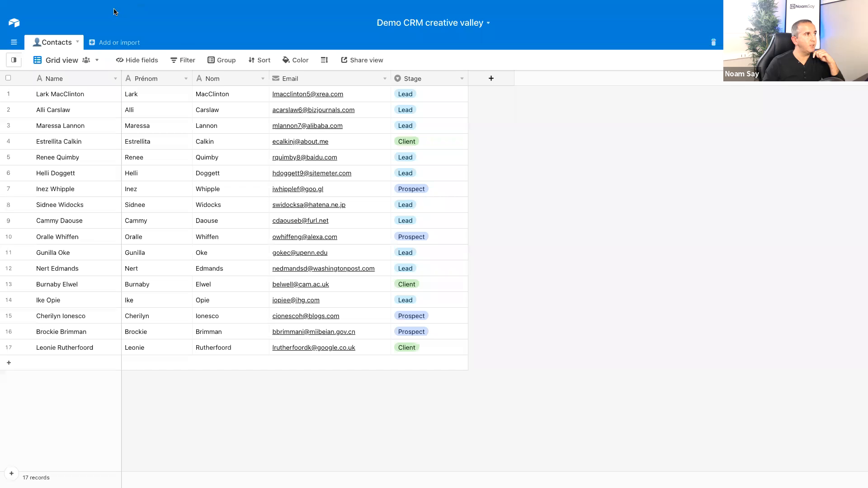
click(104, 6)
click(104, 6)
click(105, 6)
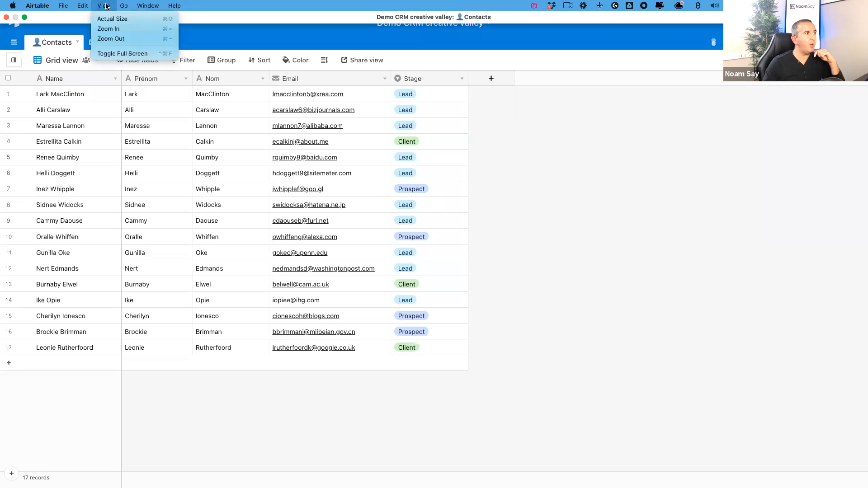
click(113, 28)
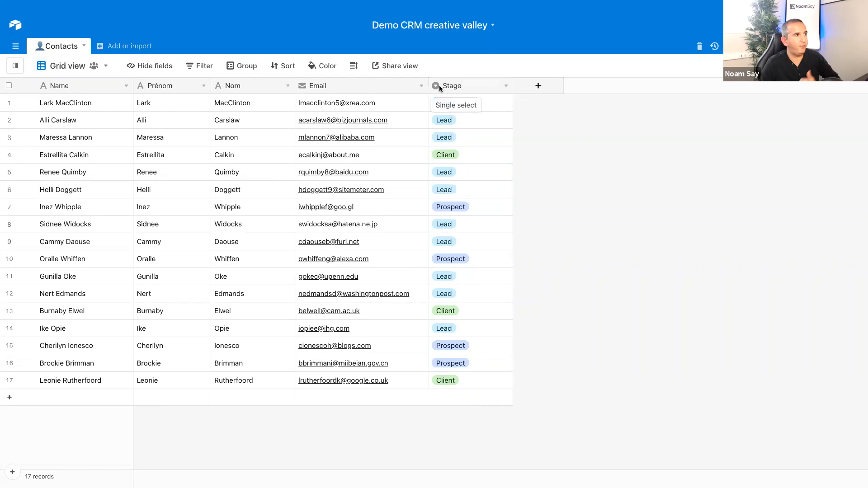
Examine all field types available for the Email field, from Link to another record to Button, and leave the field settings without saving
click(421, 85)
click(406, 105)
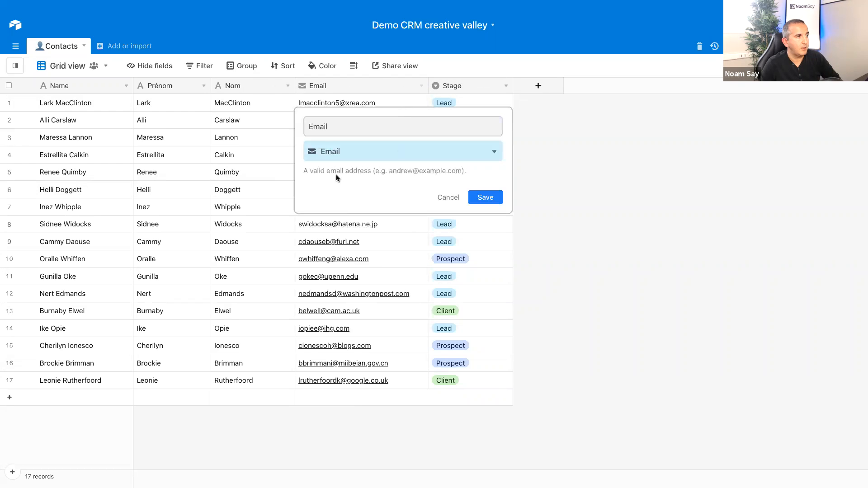
click(328, 153)
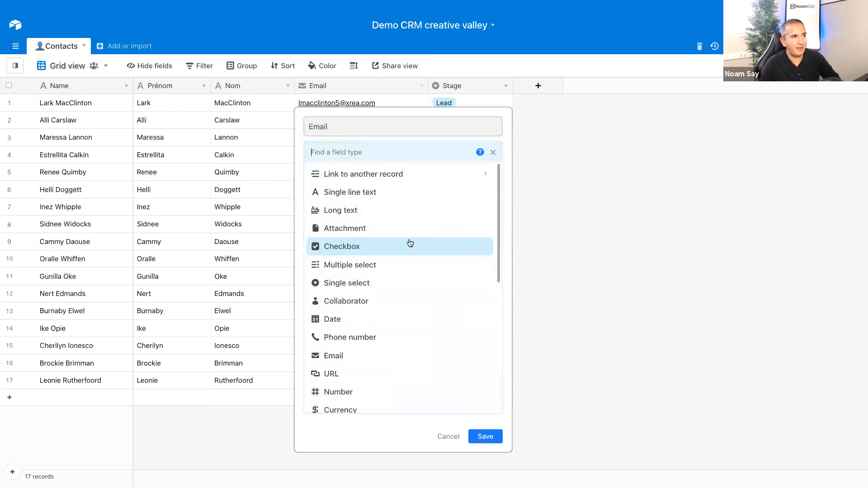
mouse_move(376, 235)
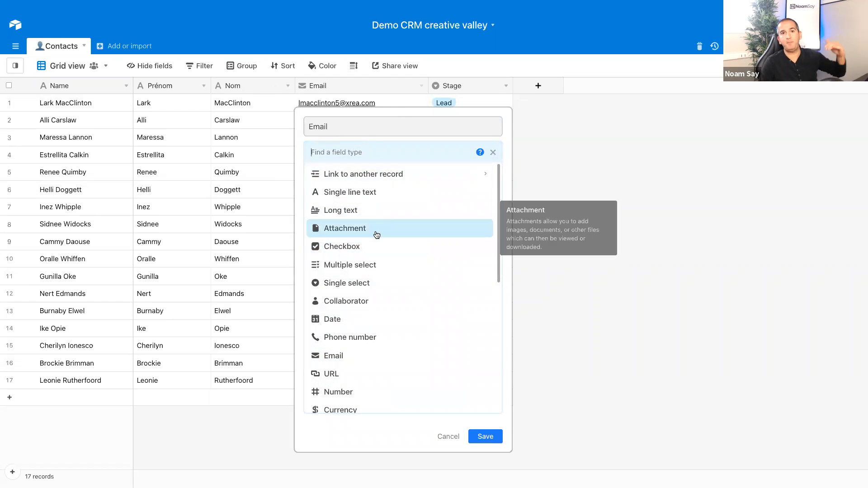
scroll(377, 234, down, 5)
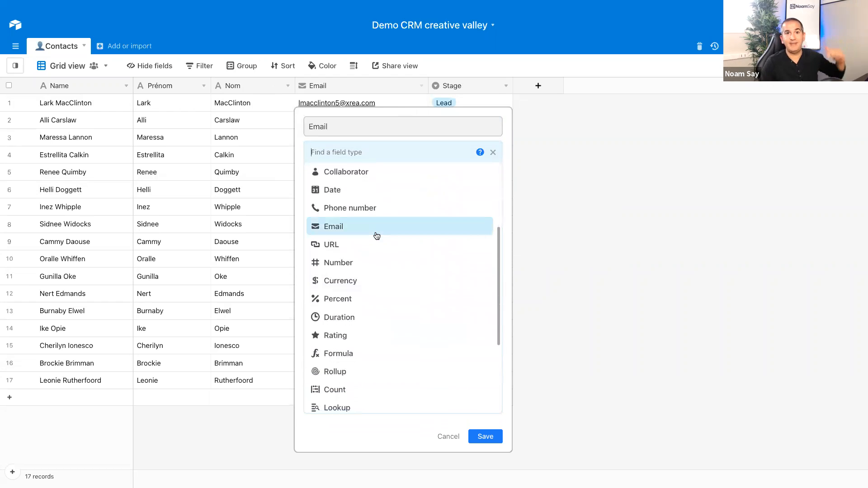
scroll(377, 235, down, 3)
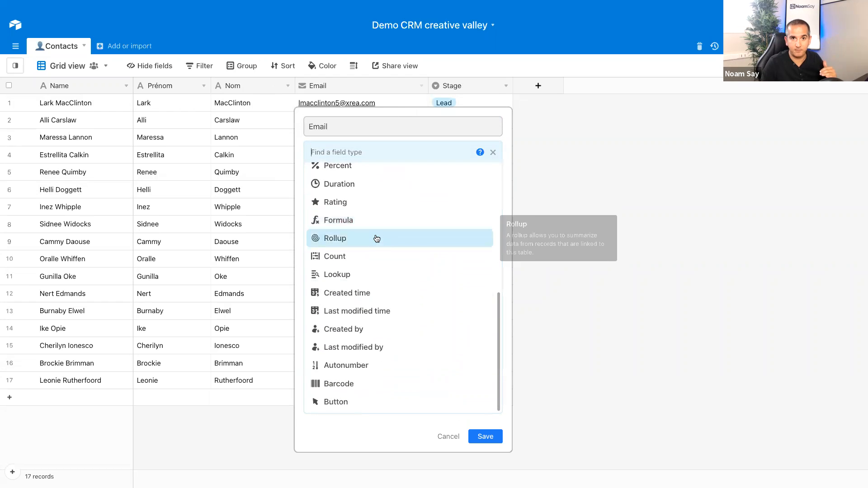
scroll(377, 238, up, 8)
click(449, 436)
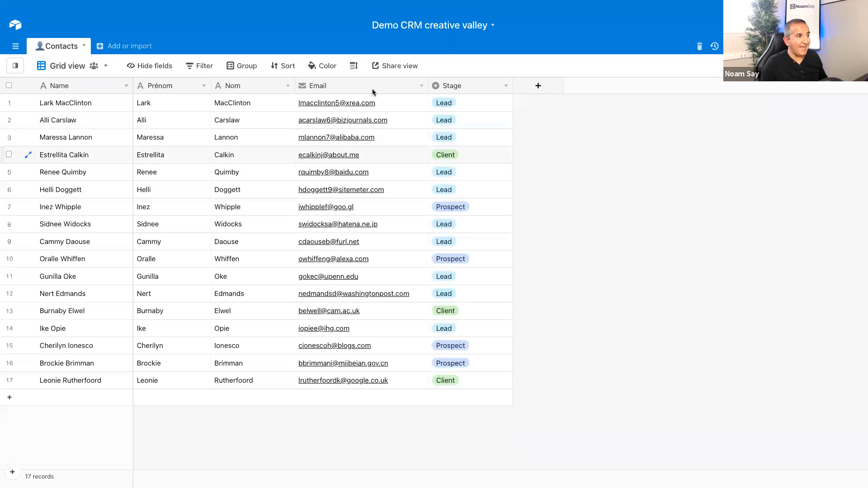
Show the Email field's list of field types again and dismiss it without changing the type
click(421, 85)
click(407, 101)
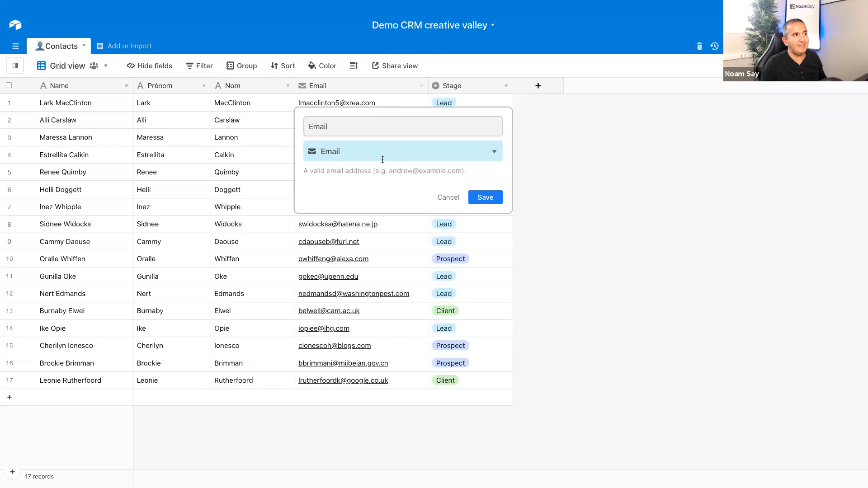
click(383, 152)
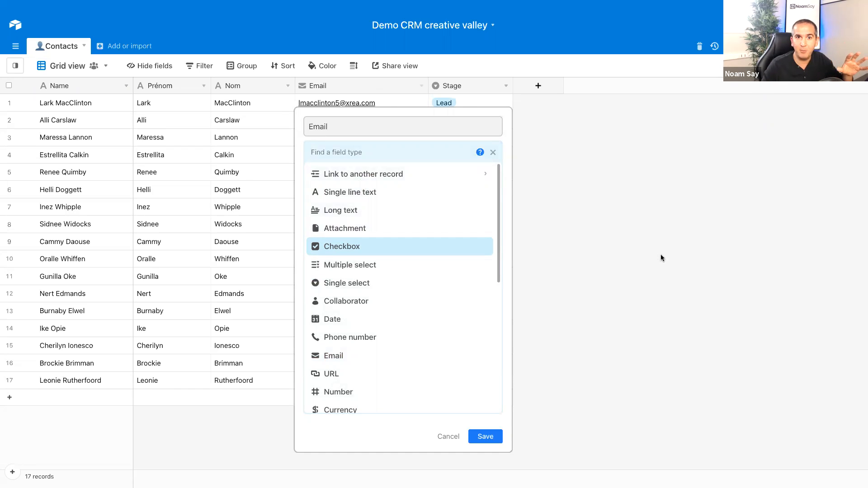
click(681, 262)
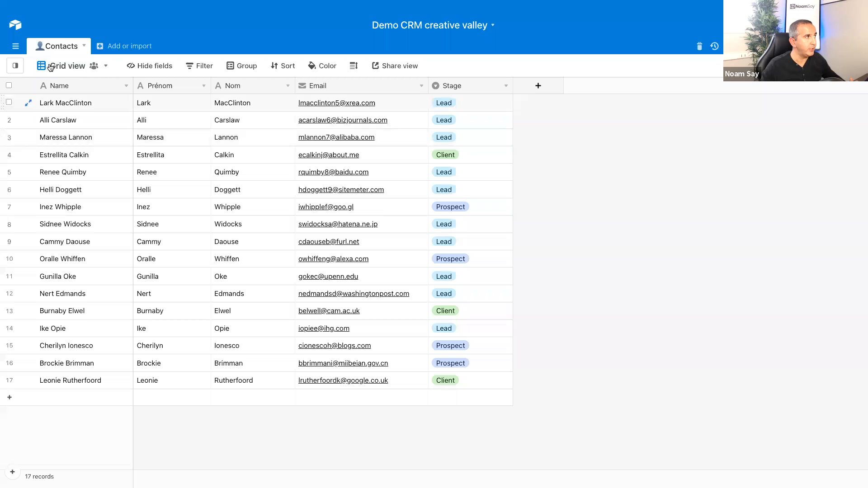
Create a Kanban view of the Contacts table with its records stacked by the Stage field
click(15, 66)
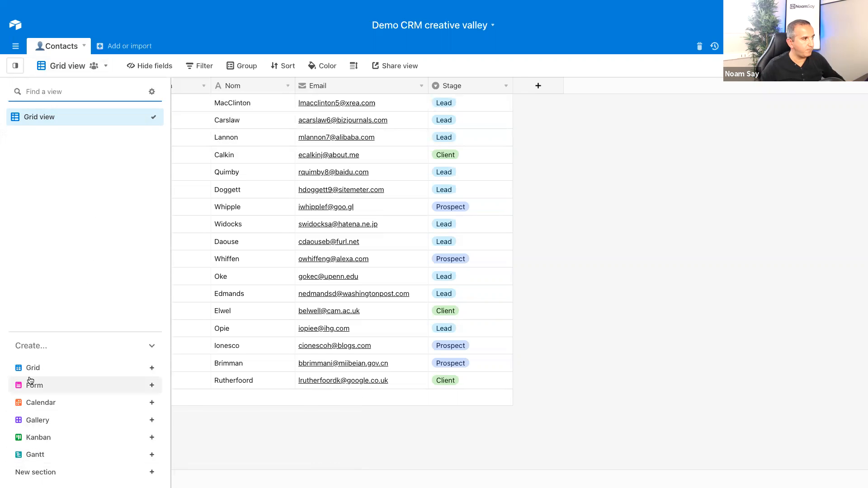
mouse_move(38, 438)
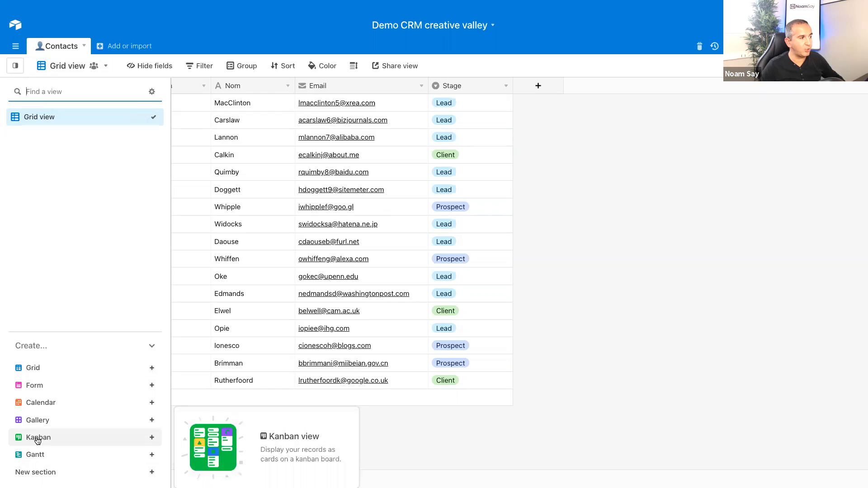
click(37, 438)
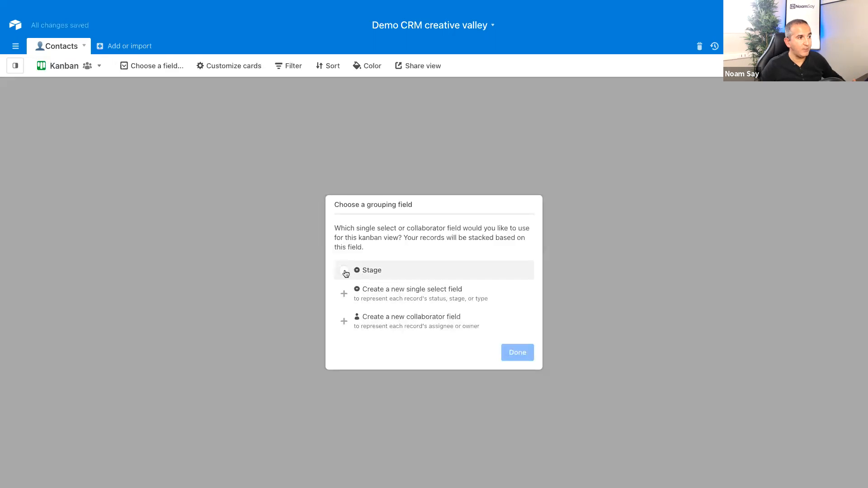
click(342, 272)
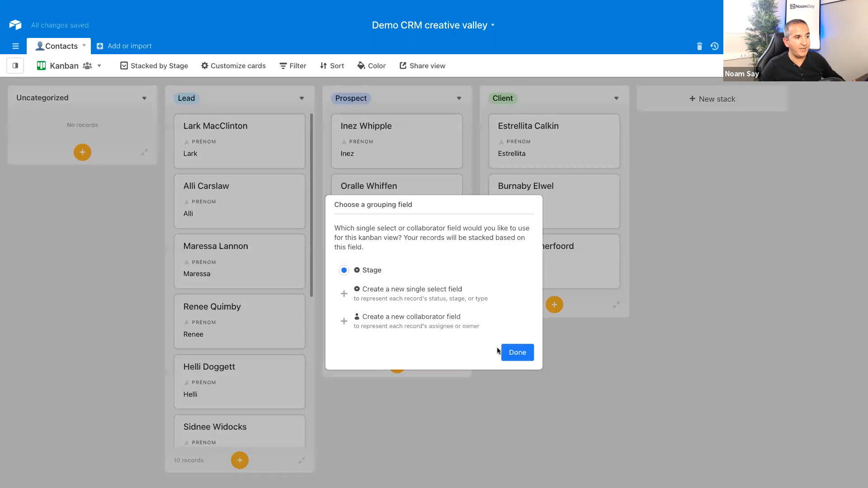
click(518, 354)
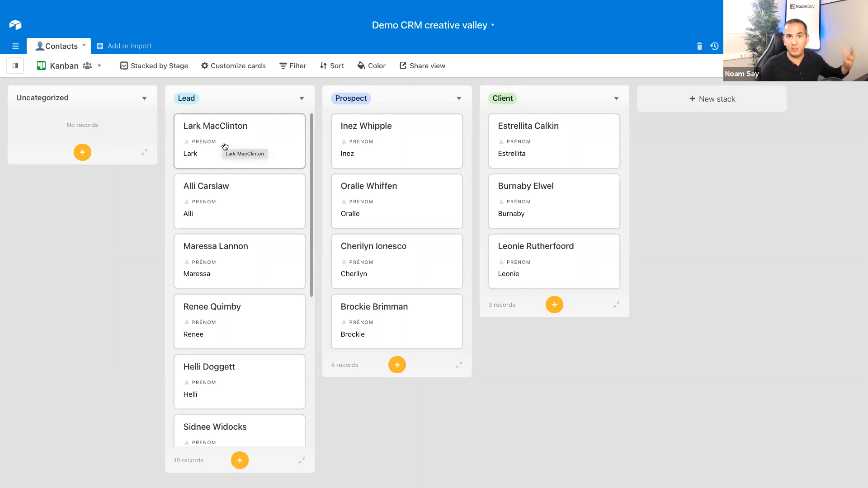
Move the first Lead card to the top of the Client stack, and return to the grid view
drag(222, 132, 551, 118)
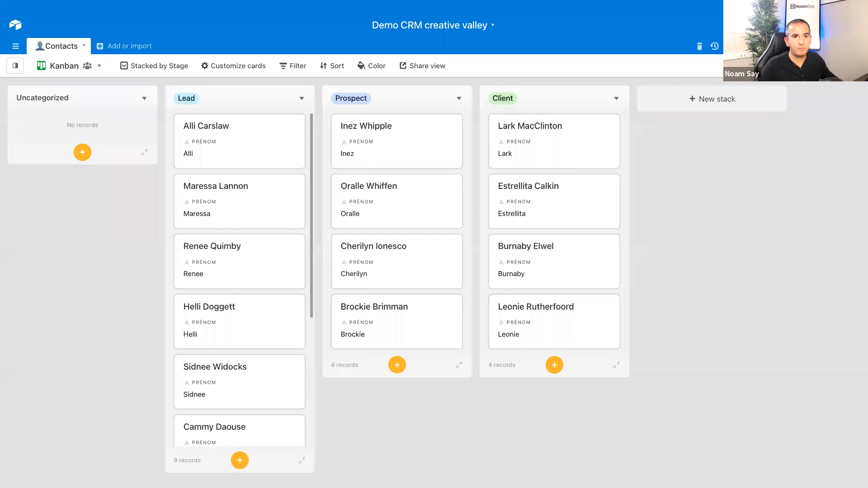
mouse_move(419, 486)
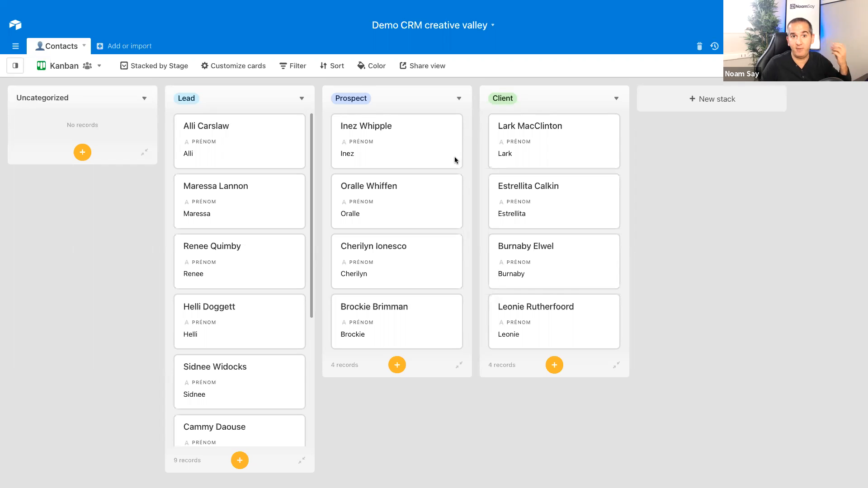
click(15, 66)
click(34, 117)
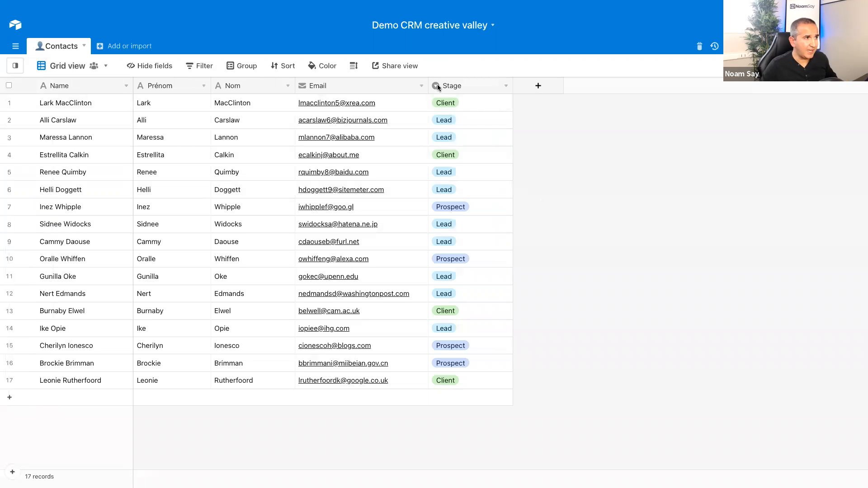
Narrow the Email column slightly and set the second contact's Stage to Client
drag(432, 89, 430, 90)
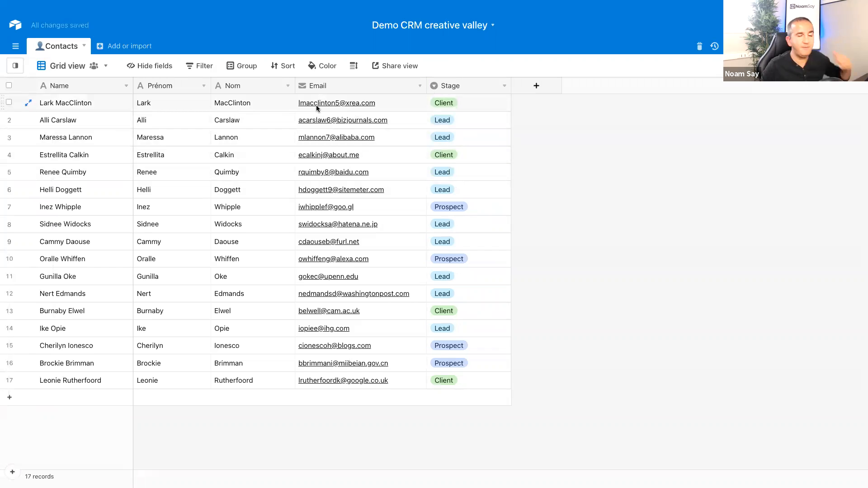
click(470, 126)
click(471, 126)
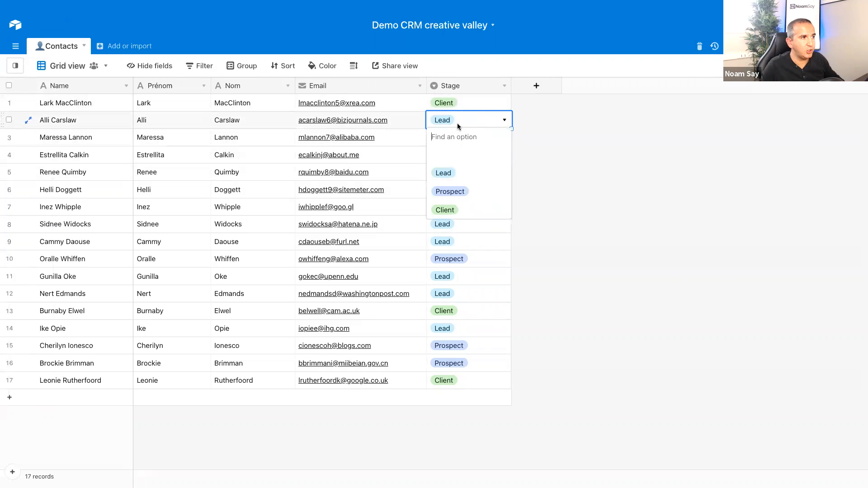
click(445, 211)
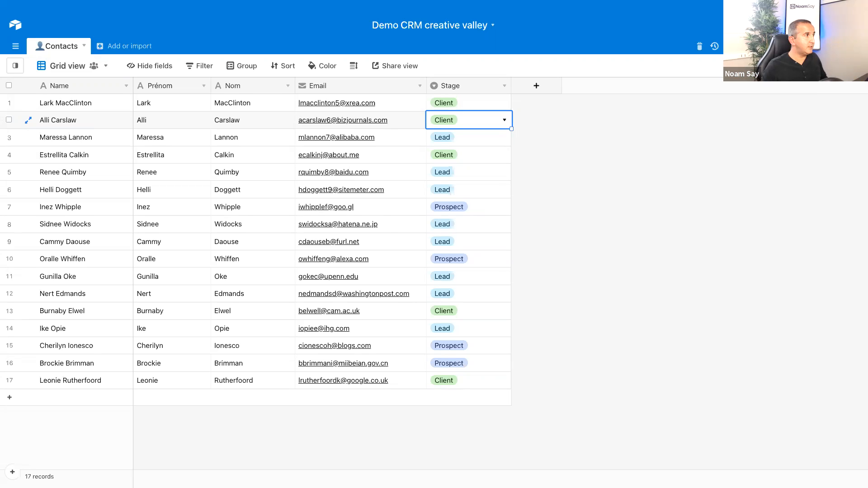
Create a new empty table named 📦Orders in the base
click(100, 45)
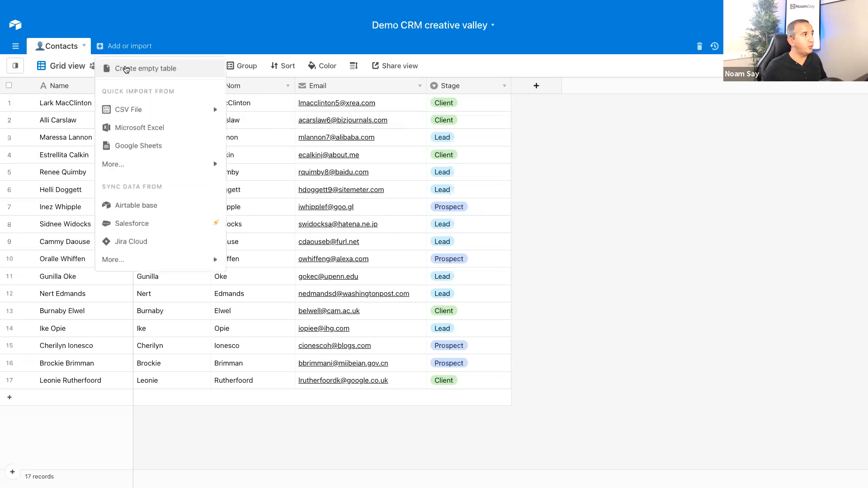
click(126, 68)
text(ORders)
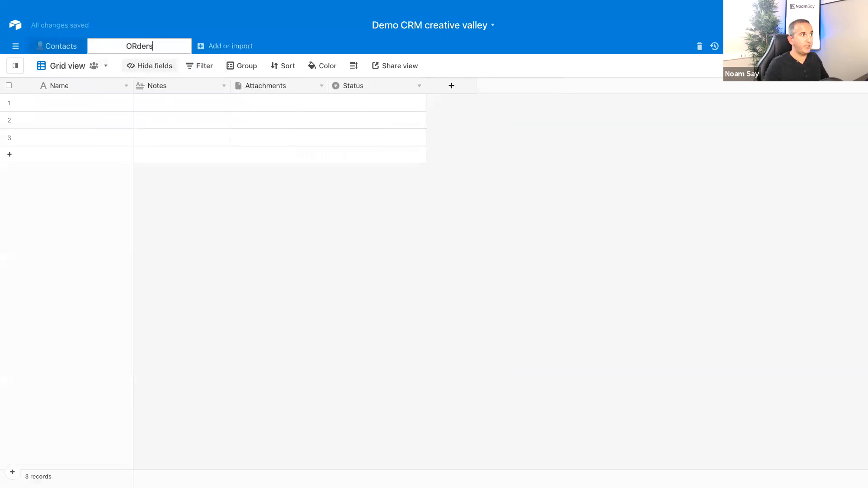
key(BackSpace)
text(r)
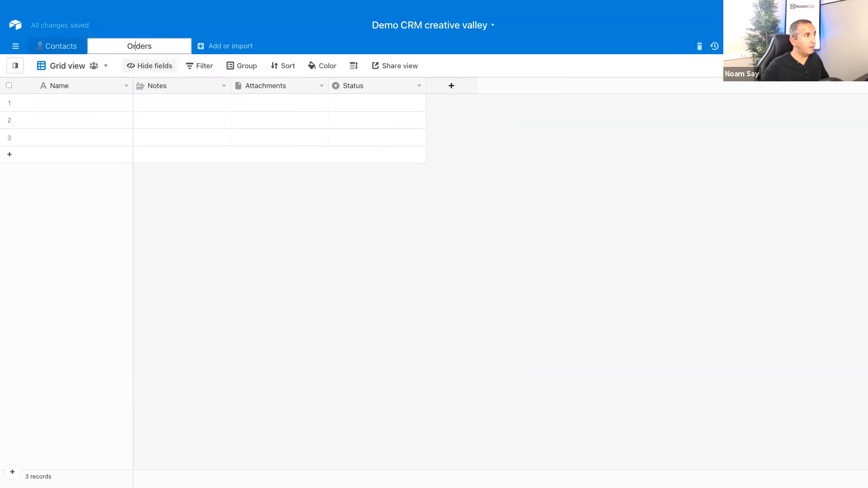
text(📦)
key(Return)
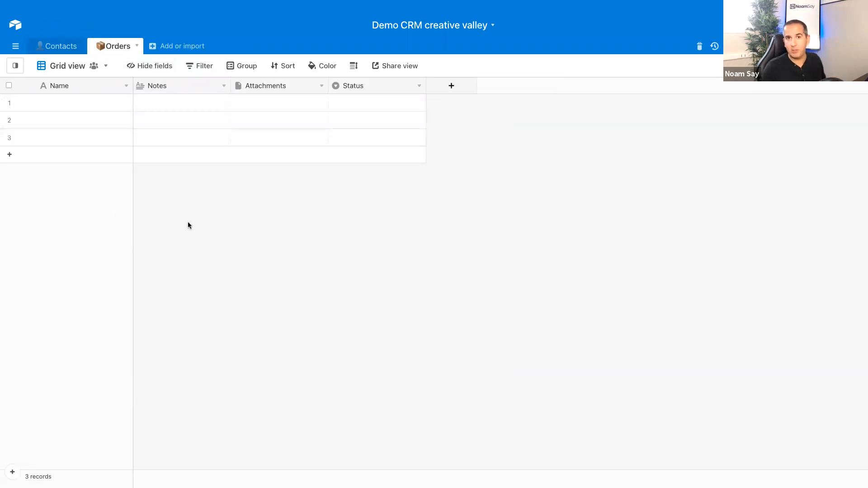
Delete the three blank records from the Orders table
click(9, 102)
click(8, 120)
click(8, 137)
right_click(9, 142)
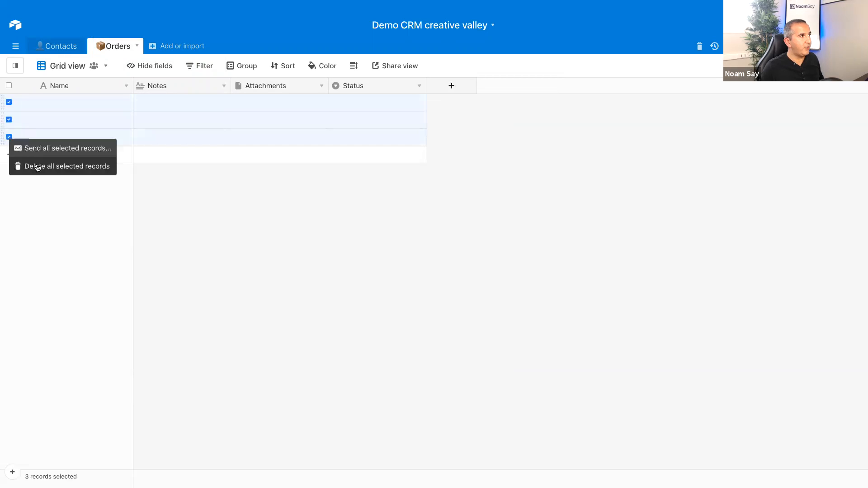
click(42, 167)
click(525, 287)
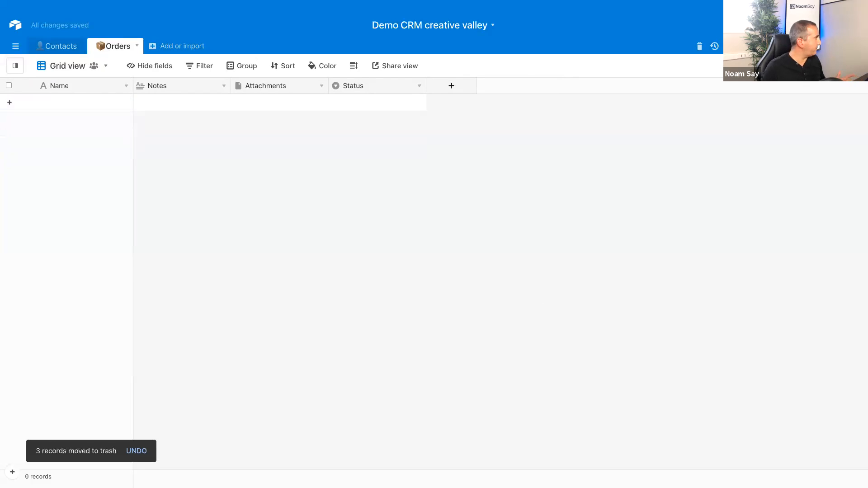
Delete the Status, Attachments and Notes fields from the Orders table
click(419, 86)
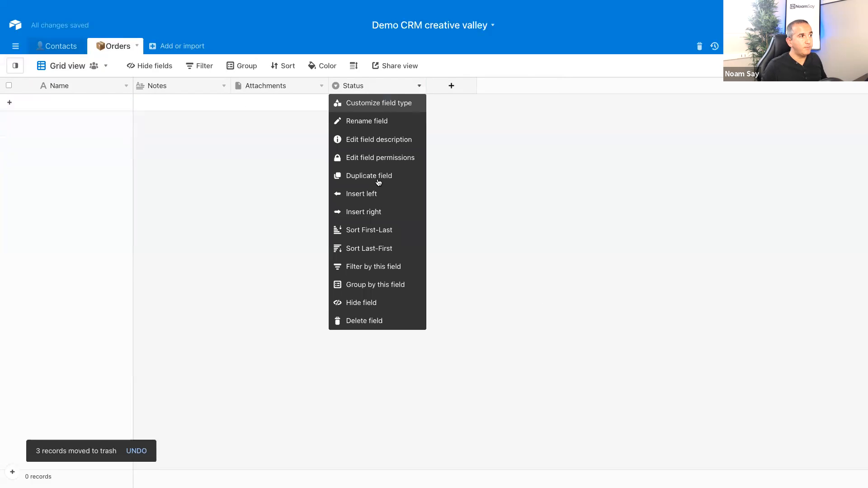
click(352, 321)
click(321, 85)
click(272, 321)
click(223, 87)
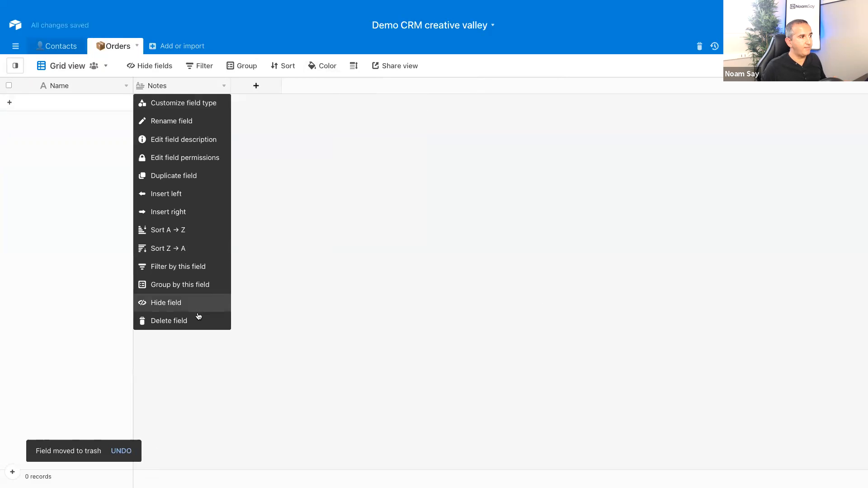
click(197, 319)
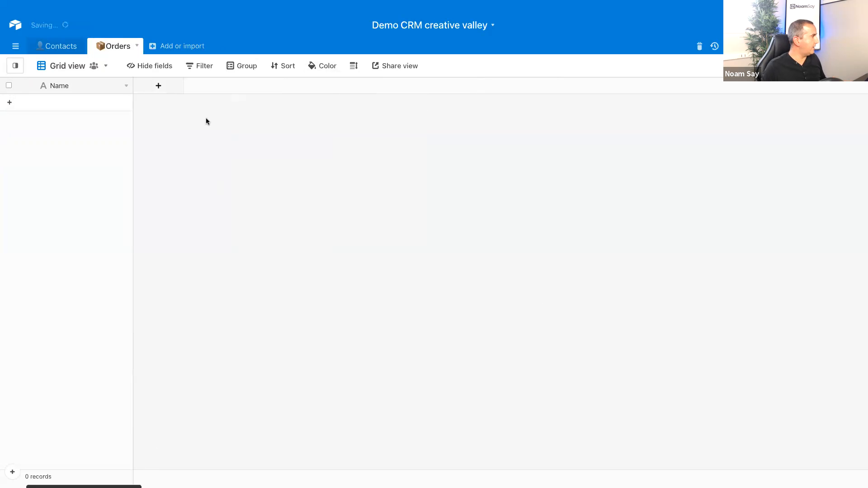
Add a field named Date of type Date to the Orders table, using the European date format
click(159, 86)
text(Date)
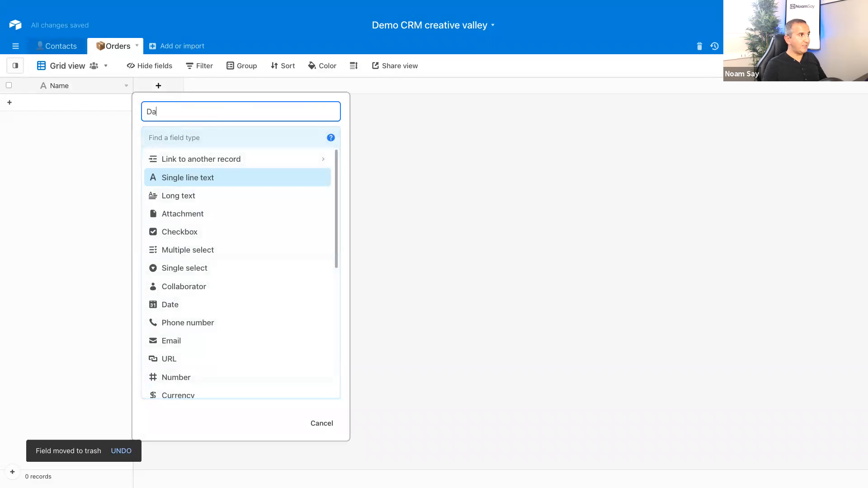
click(170, 131)
text(date)
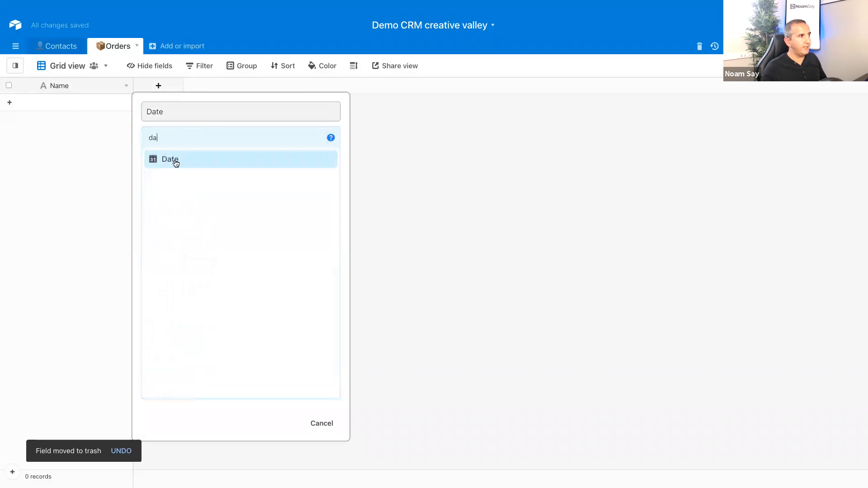
click(174, 161)
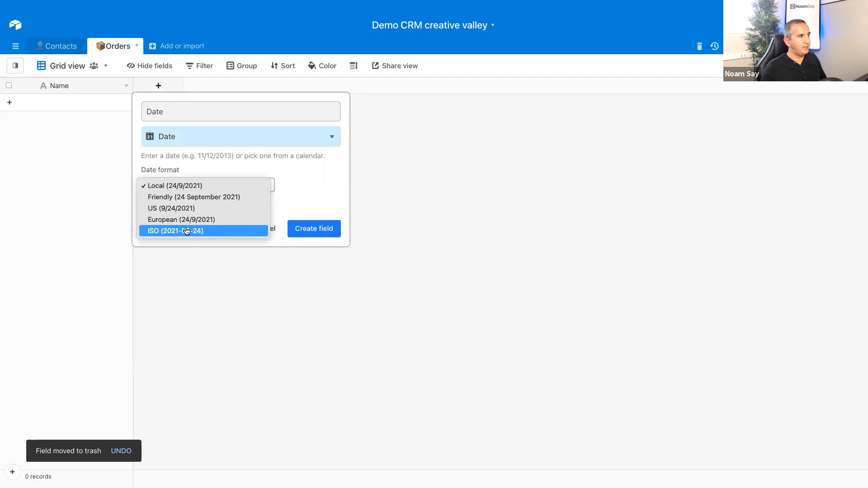
click(224, 219)
click(332, 228)
Add an order record dated 24/9/2021 and narrow the Name column
click(195, 107)
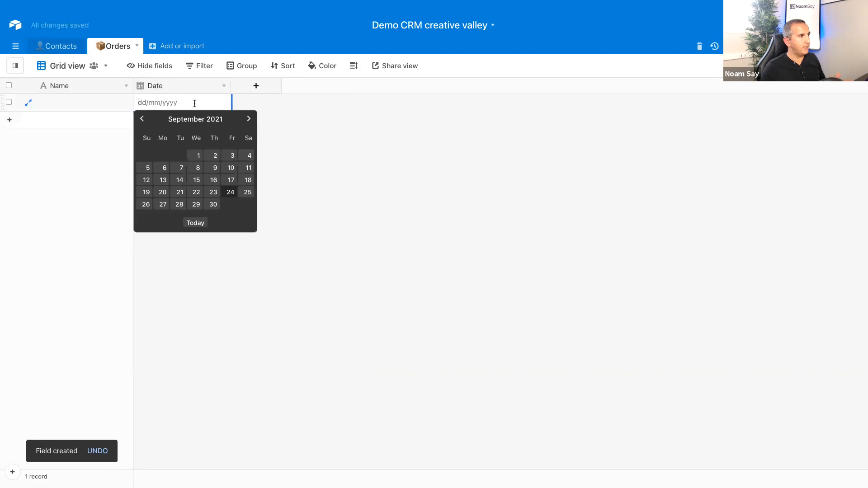
click(229, 194)
click(238, 127)
drag(135, 83, 112, 82)
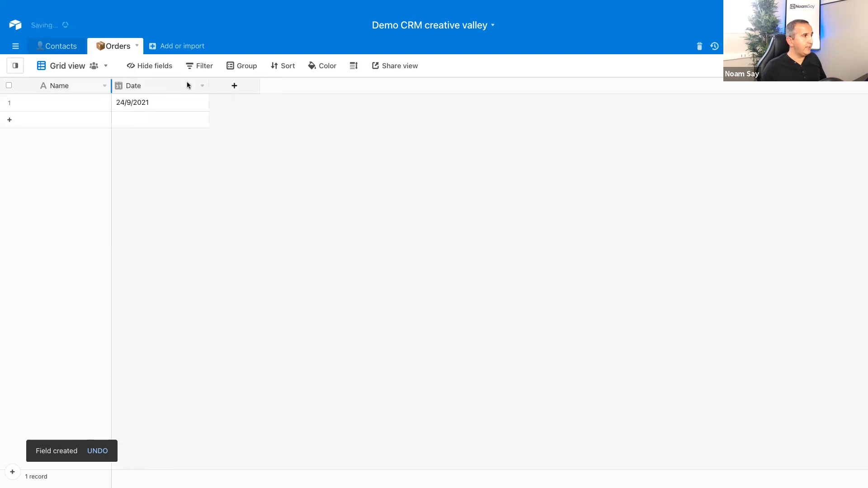
Add a single line text field named Product to the Orders table
click(241, 87)
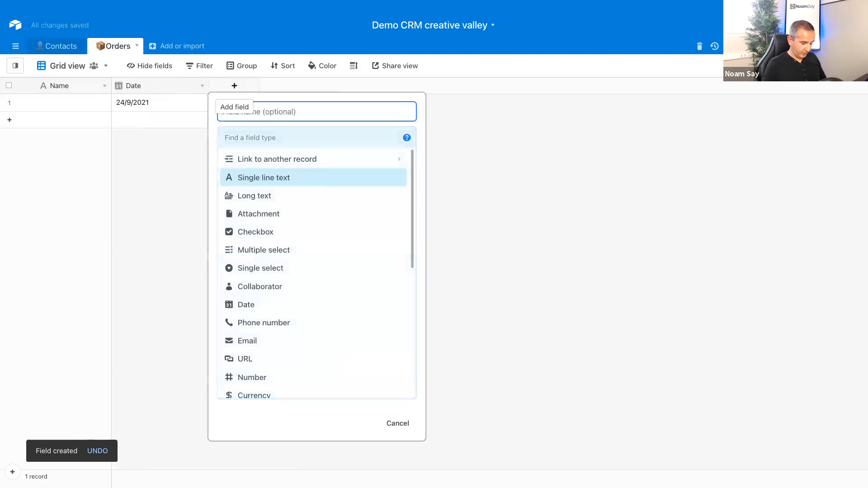
text(Product)
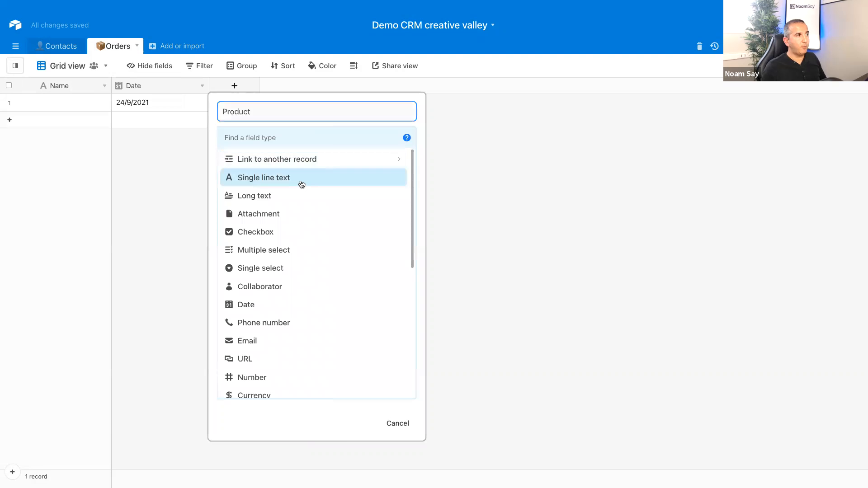
click(300, 180)
click(389, 221)
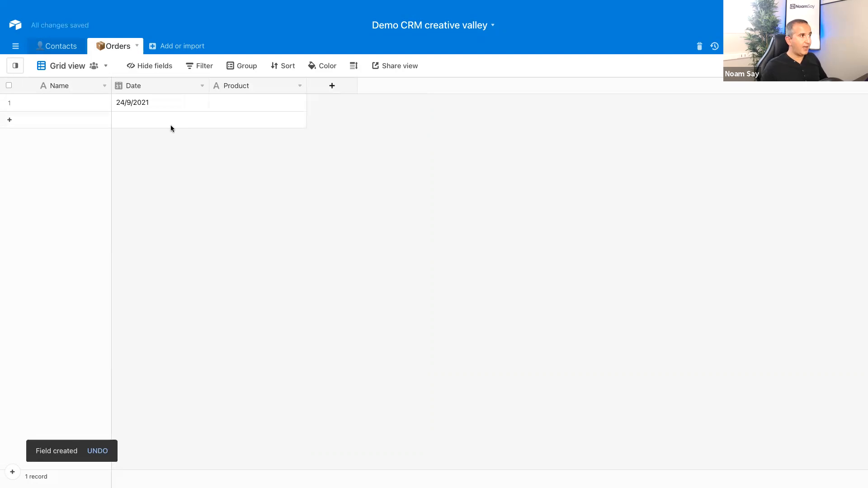
Enter Shelf SAMARI as the first order's product and narrow the Date and Name columns slightly
double_click(240, 102)
text(Shelf SAMARI)
click(275, 184)
drag(209, 86, 204, 84)
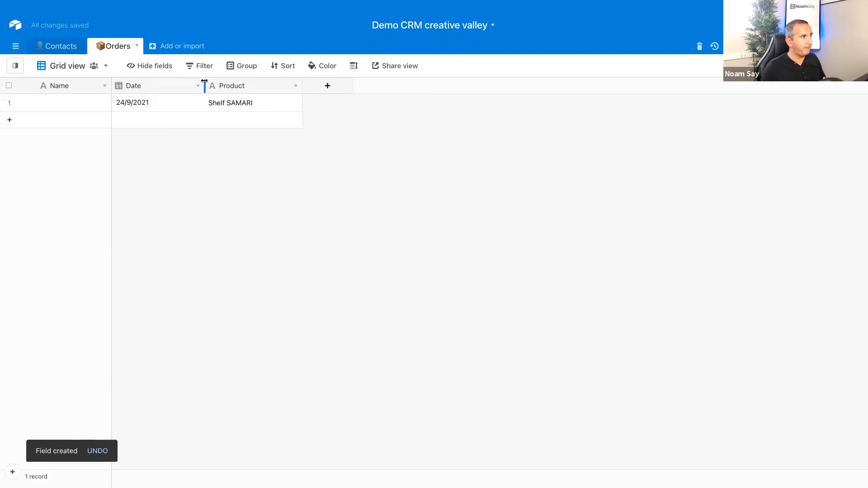
drag(112, 85, 103, 85)
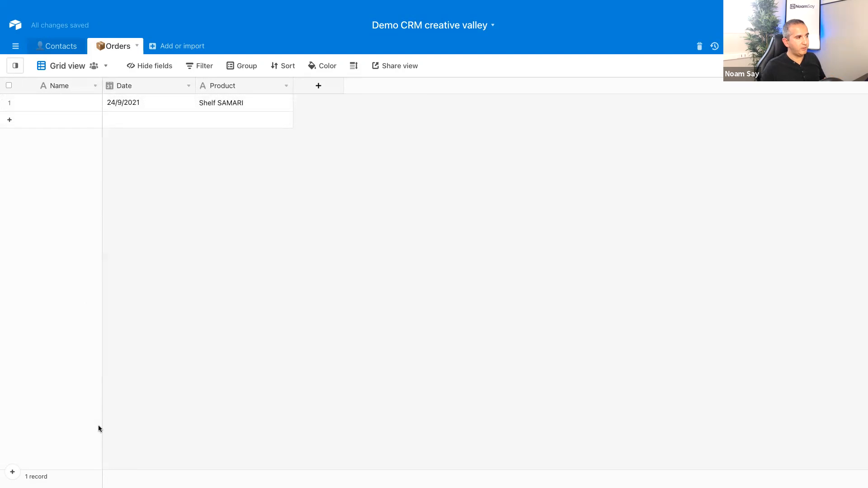
Enter 1 in the Name field of the first order
click(68, 105)
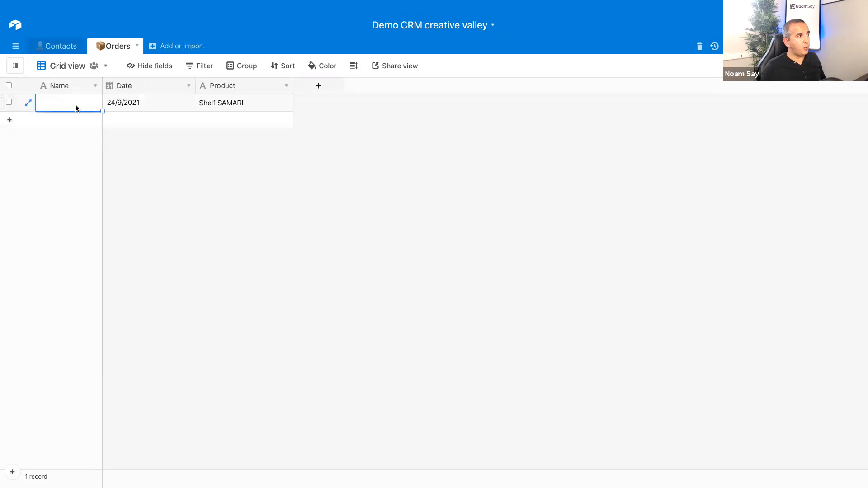
text(1)
click(303, 177)
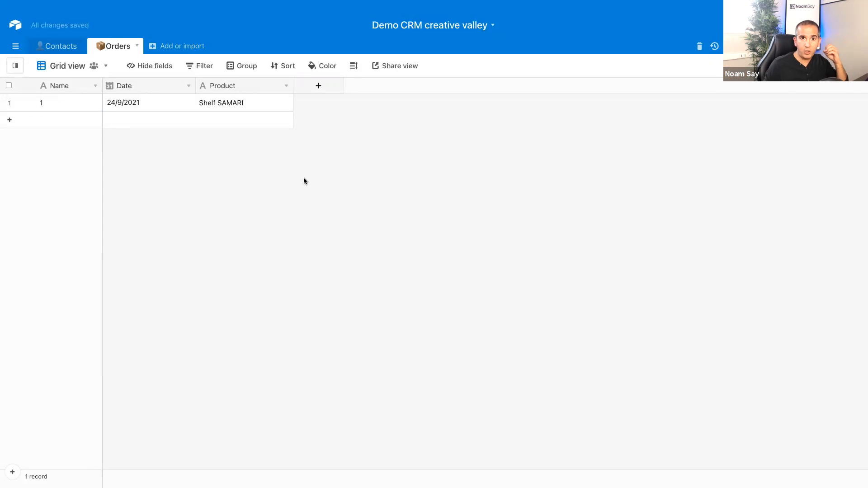
Look over the Contacts table's records and return to the Orders table
click(68, 108)
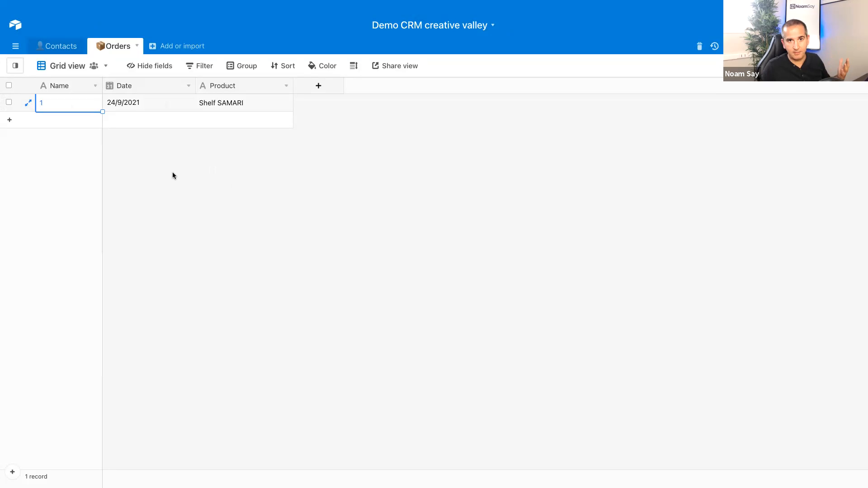
click(66, 48)
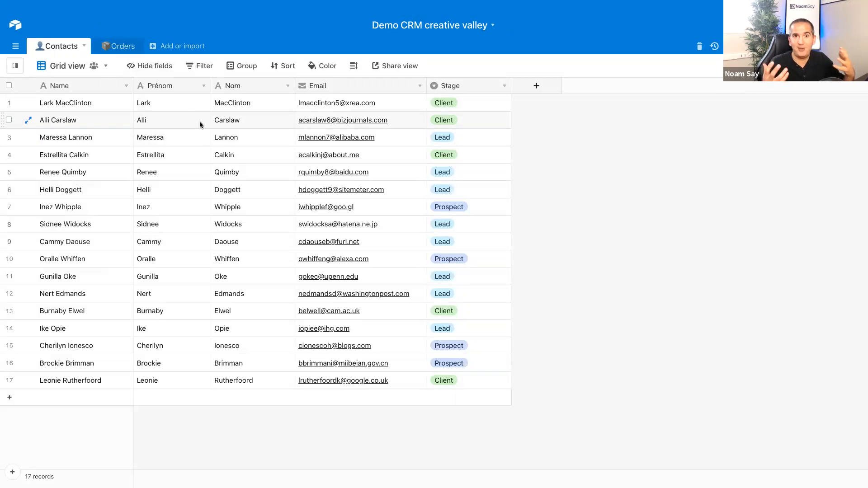
click(113, 46)
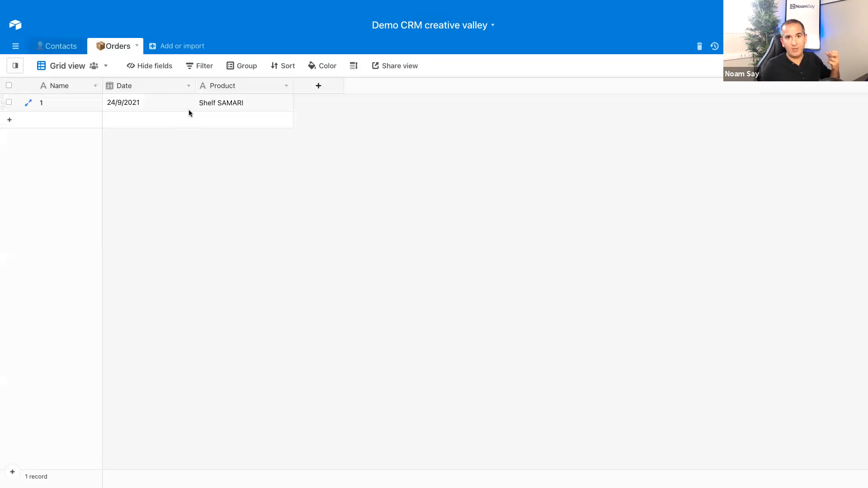
Rename the Orders table's primary field to Order ID, keeping it as single line text
click(58, 104)
click(95, 87)
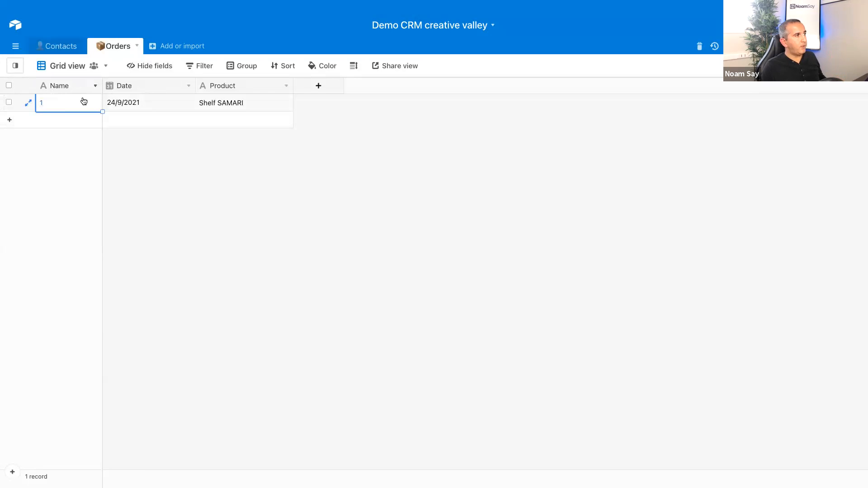
click(78, 106)
drag(71, 113, 47, 113)
text(Or)
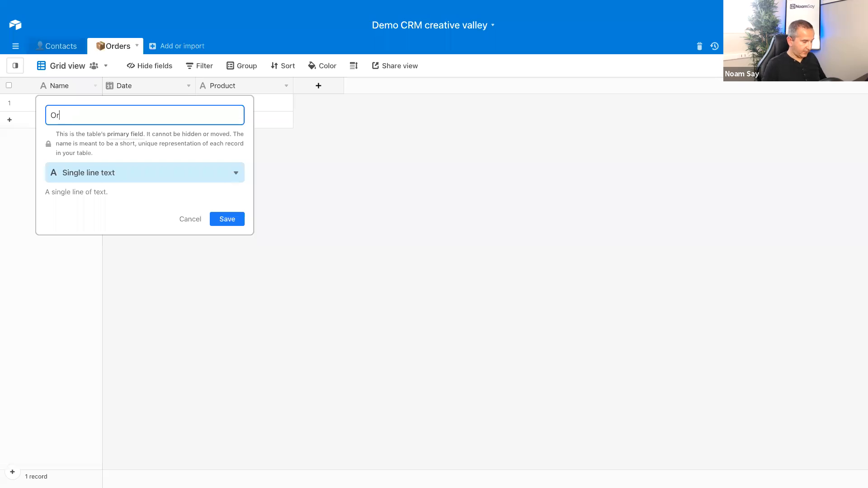
text(der ID)
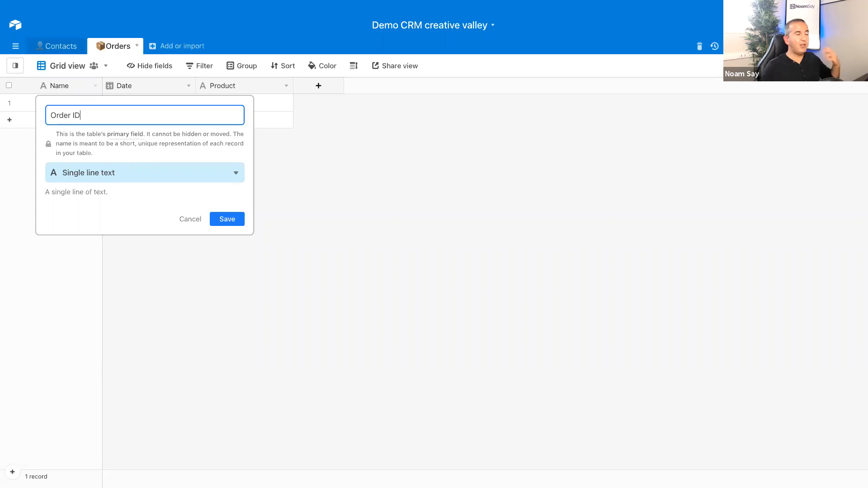
click(226, 219)
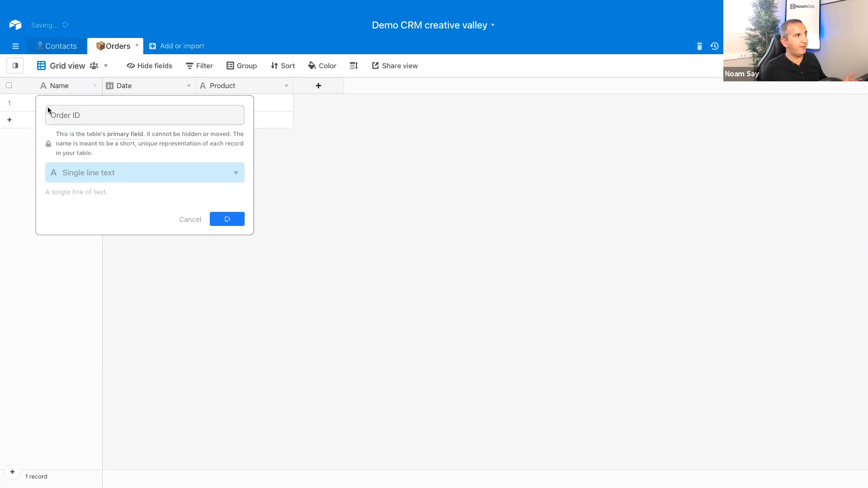
Add two more orders to the Orders table with Order IDs 2 and 3
click(48, 119)
click(130, 196)
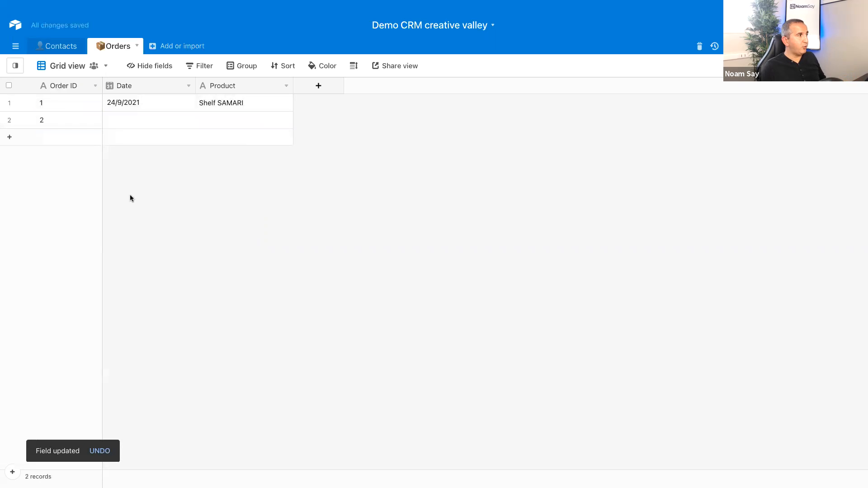
click(57, 141)
text(3)
click(177, 224)
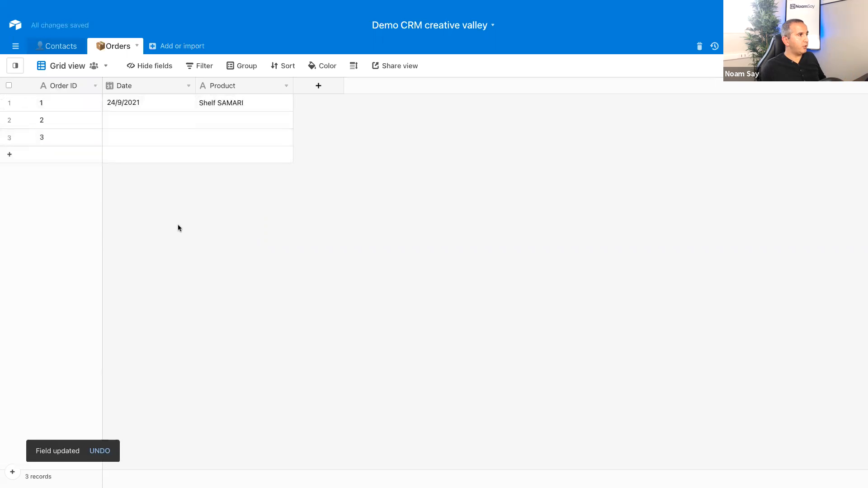
Complete order 2 with date 14/9/2021 and product Library BILLY, and order 3 with date 27/9/2021 and product Bench BLANDA
double_click(156, 120)
click(149, 199)
click(132, 141)
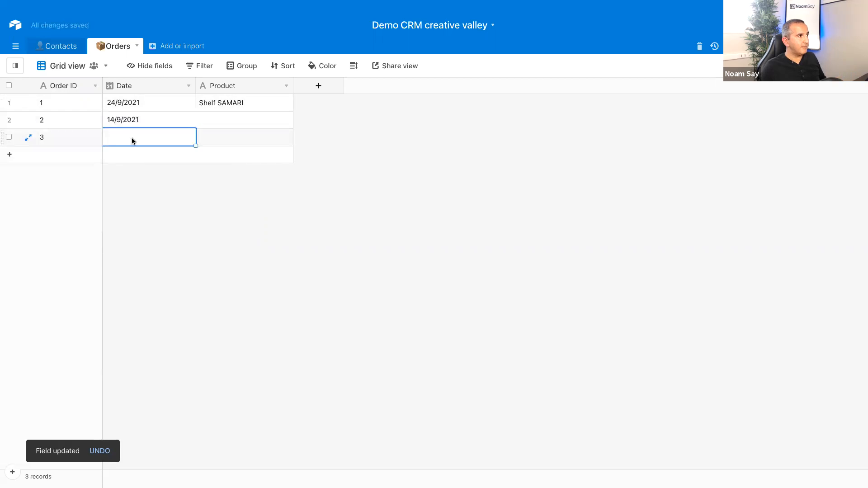
click(132, 141)
click(129, 240)
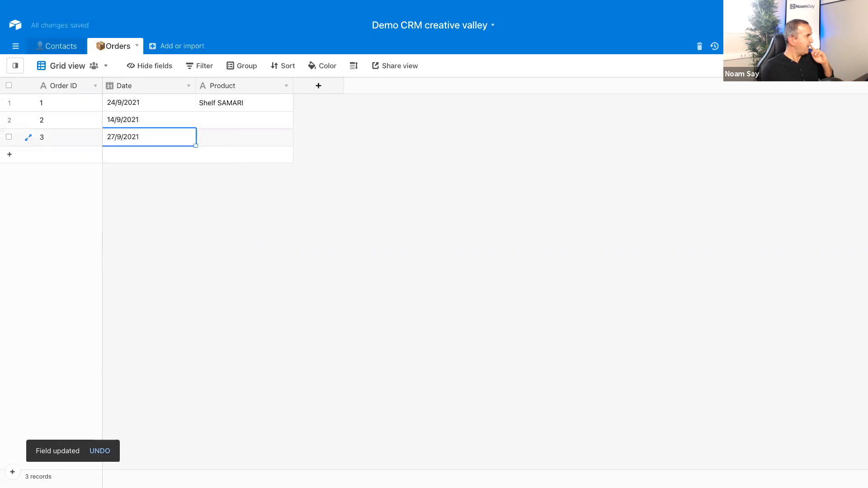
click(261, 118)
text(Library BILLY Bench BLANDA)
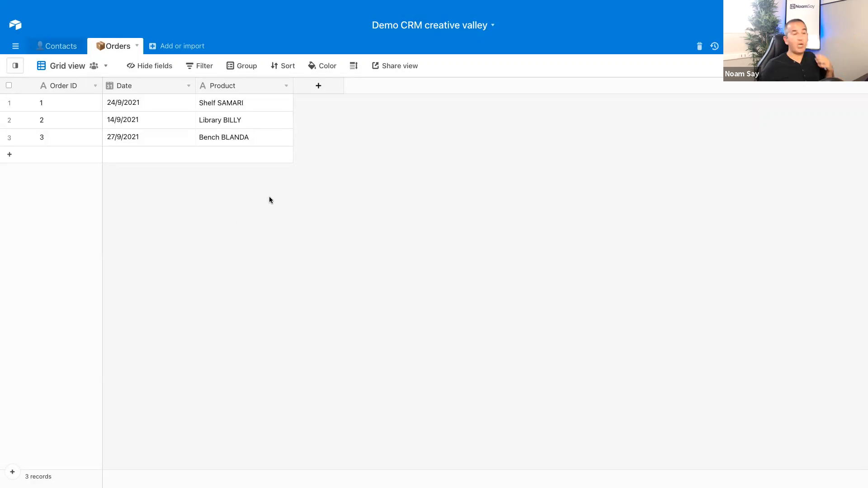
Add a Client field to the Orders table that links to Contacts, without allowing links to multiple records
click(324, 91)
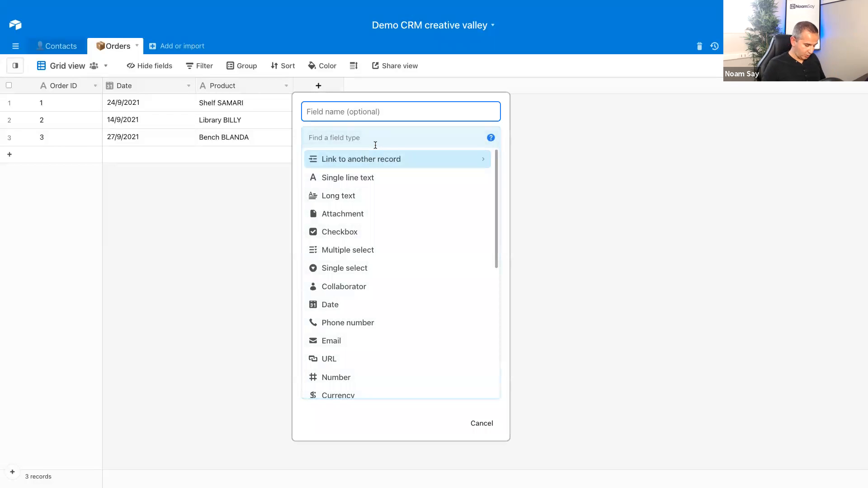
text(Client)
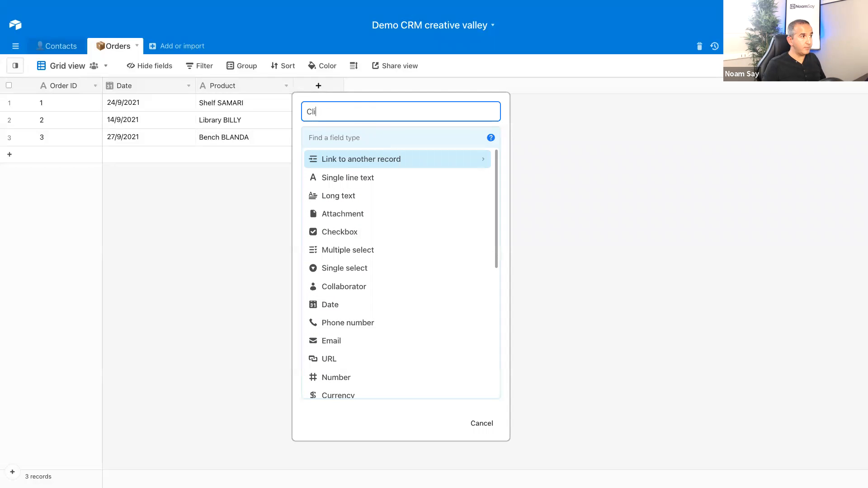
click(352, 164)
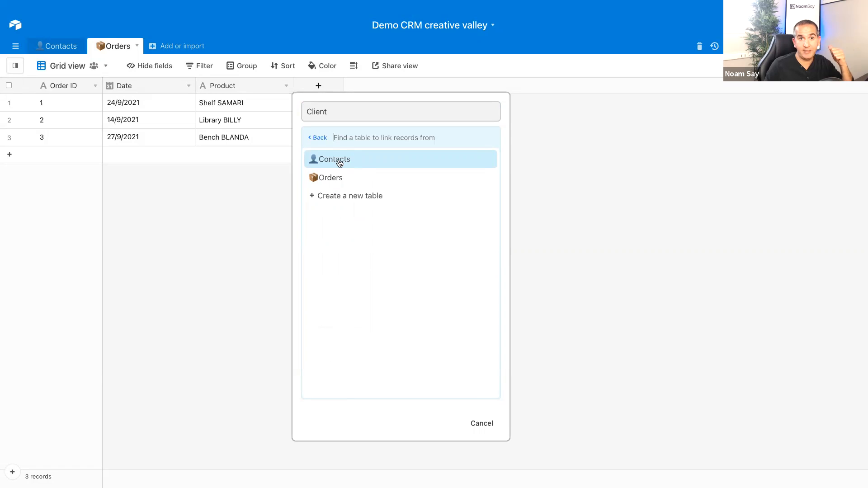
click(332, 159)
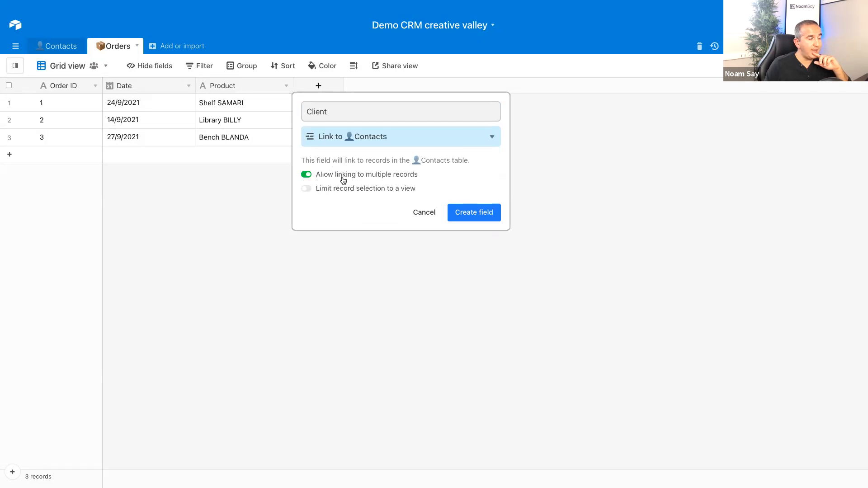
click(309, 176)
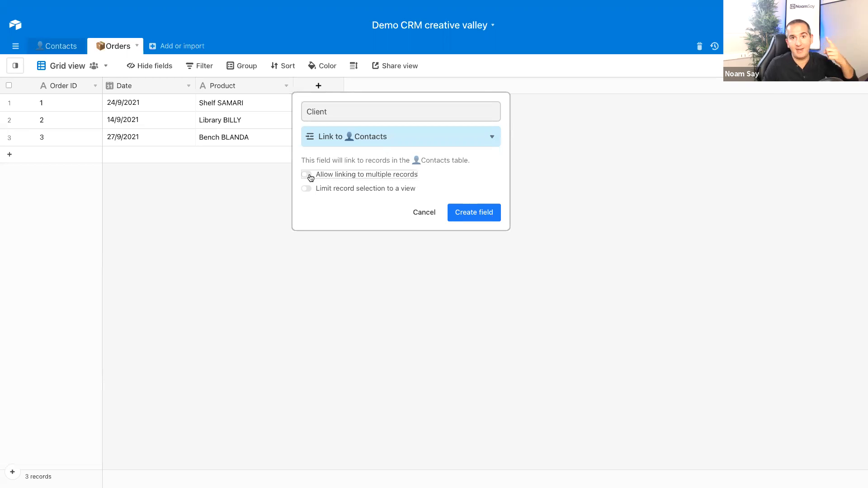
click(473, 211)
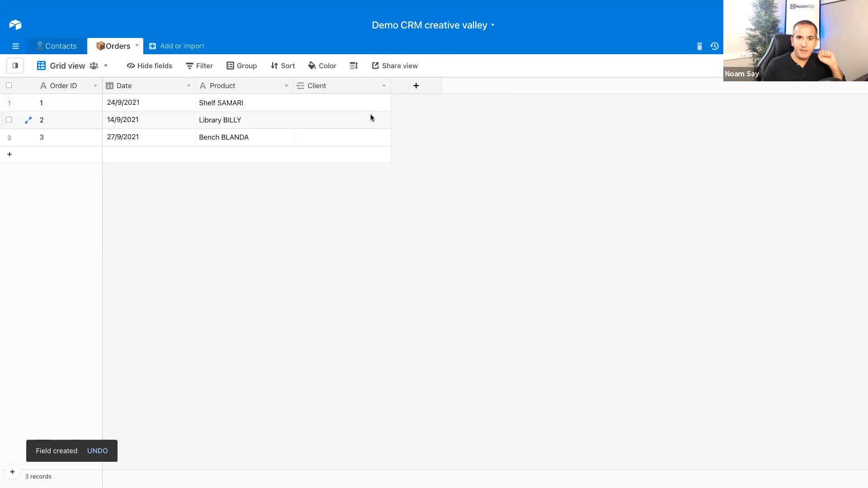
Link the first contact in the record list as the client of order 1
click(306, 105)
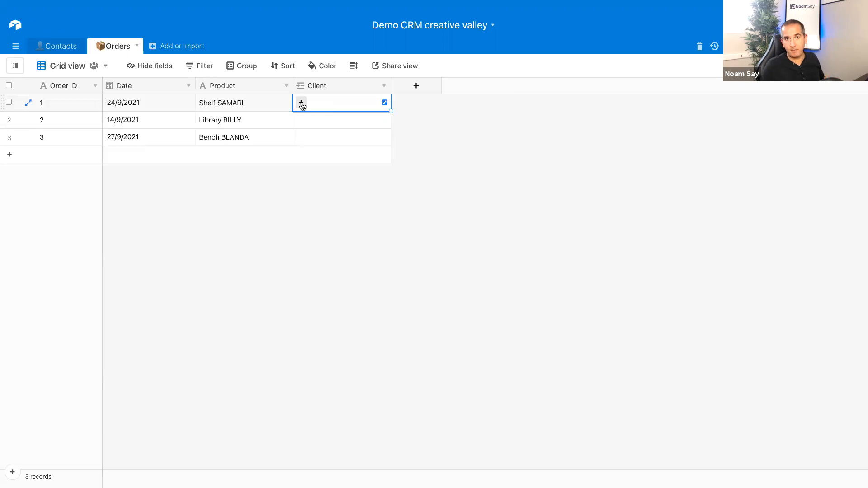
click(302, 104)
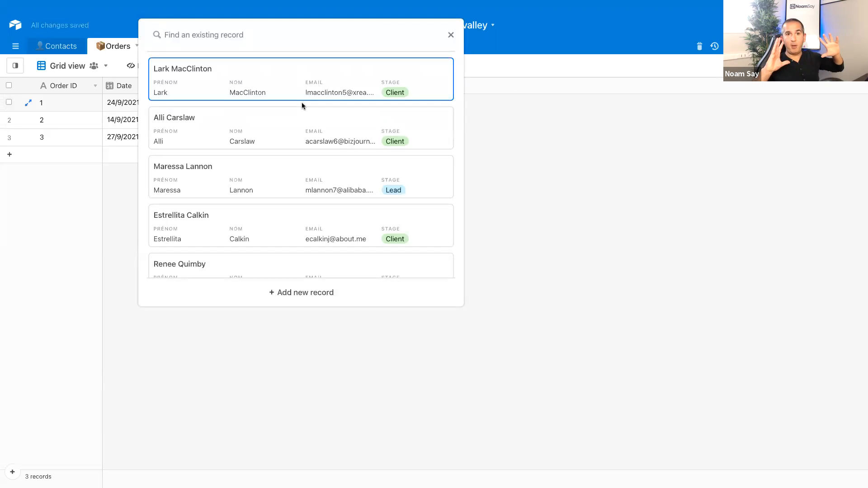
scroll(269, 101, down, 2)
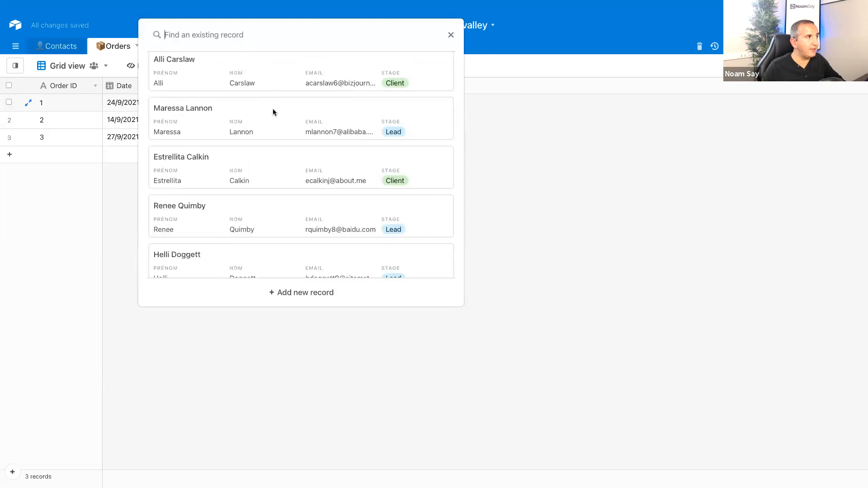
scroll(262, 127, up, 2)
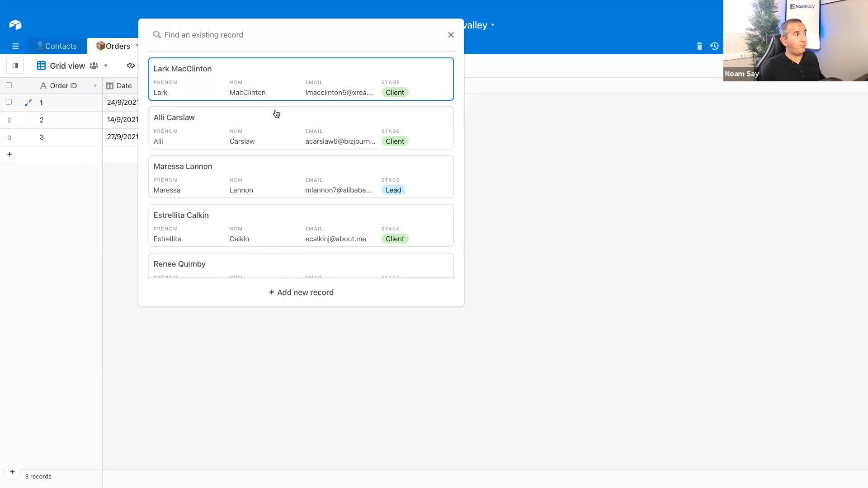
click(273, 75)
click(428, 342)
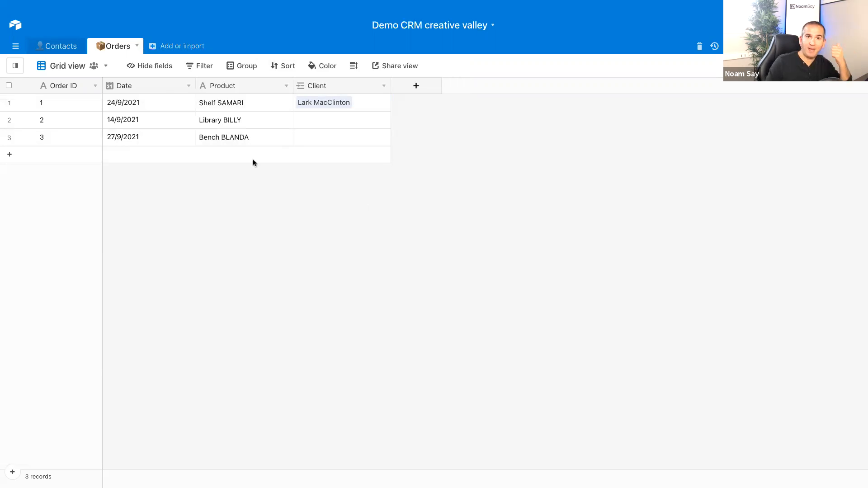
In the Contacts table, link order 2 (Library BILLY) to the second contact through its Orders field
click(46, 53)
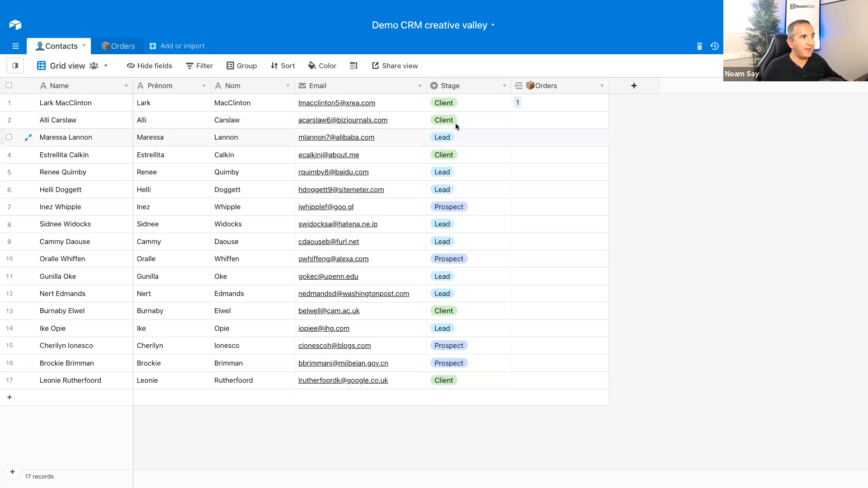
click(533, 121)
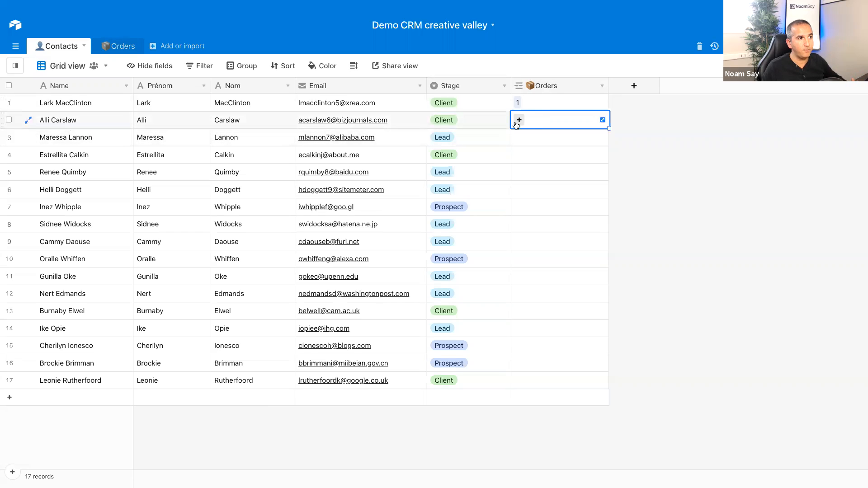
click(519, 122)
click(543, 121)
click(520, 119)
click(526, 122)
click(520, 123)
click(555, 118)
click(521, 123)
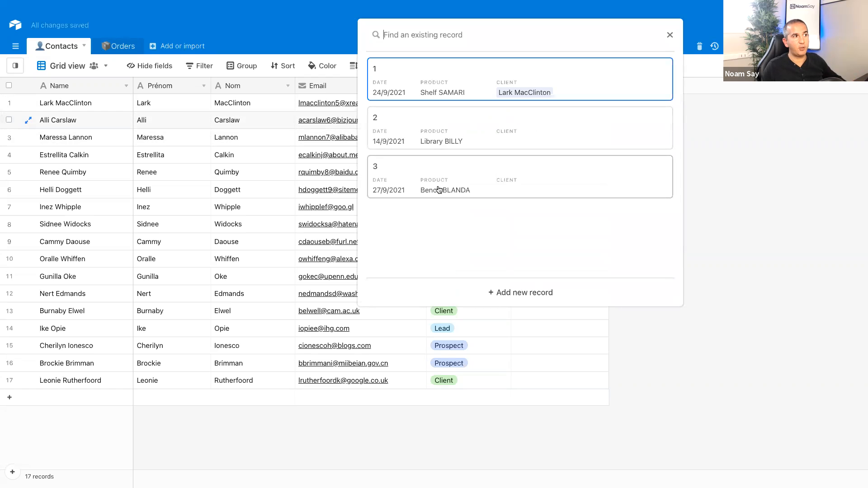
click(418, 126)
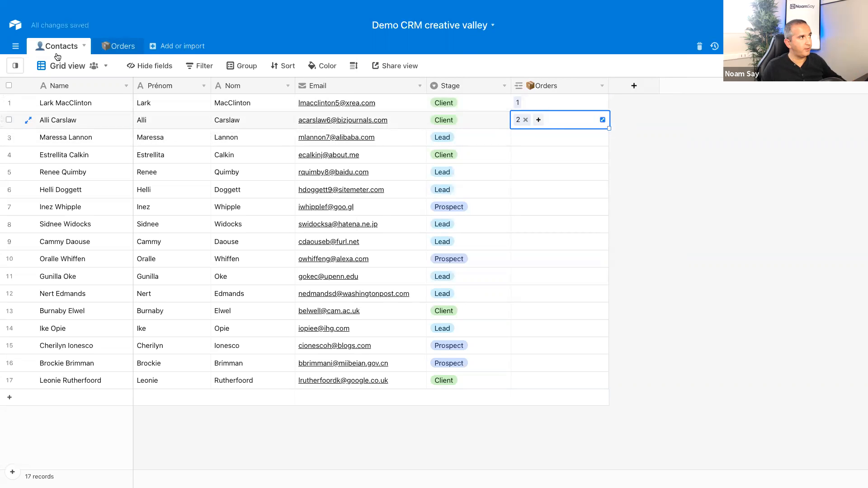
In the Orders table, link the third contact as the client of order 3 and return to the Contacts table
click(116, 46)
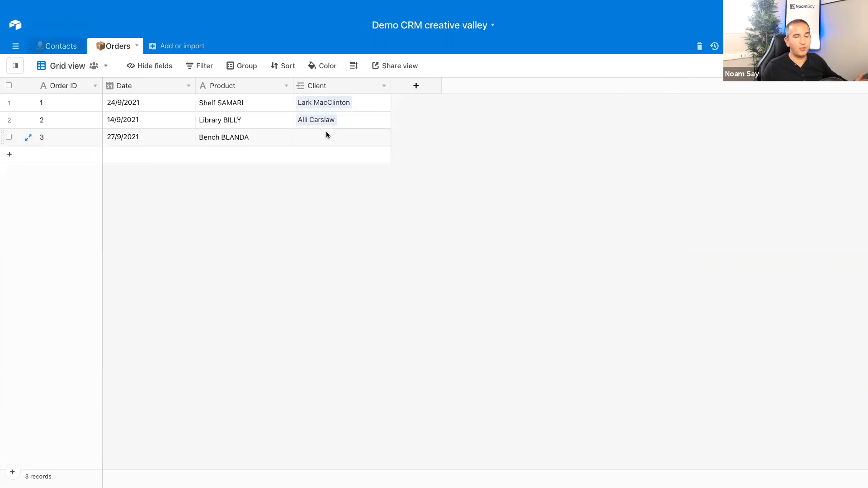
click(322, 138)
click(301, 137)
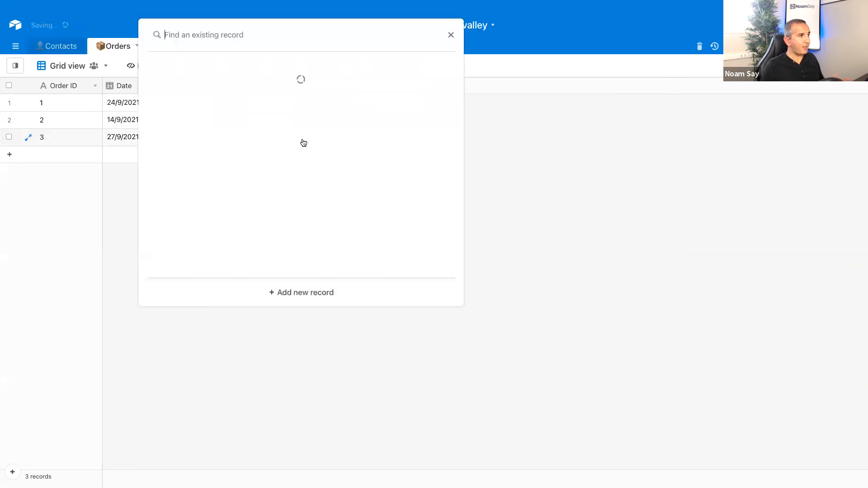
click(223, 170)
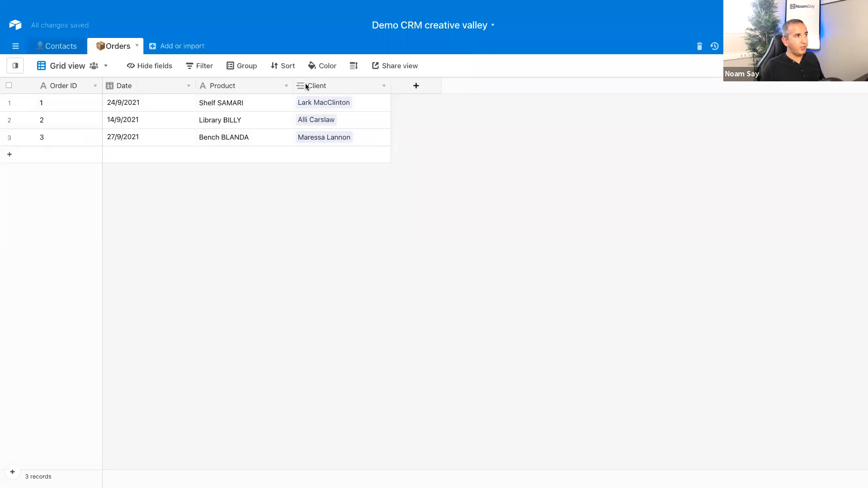
click(55, 45)
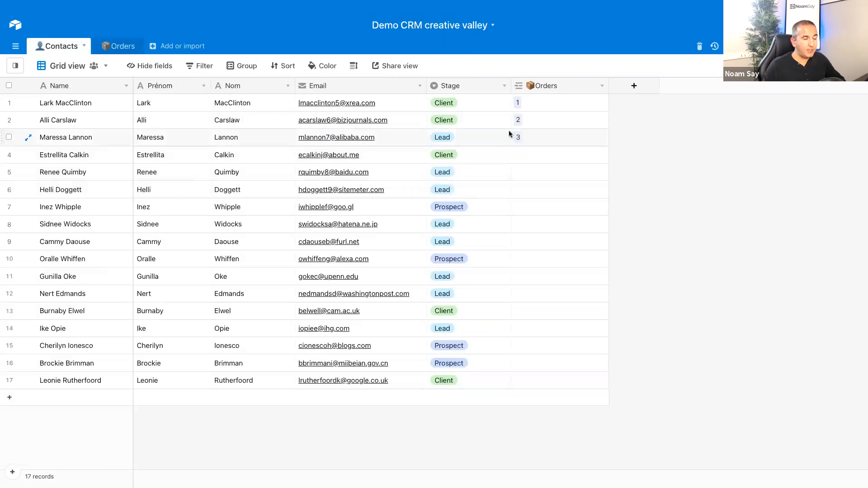
Try adding order 2 as a second linked order for the third contact, and remove that link again
click(547, 144)
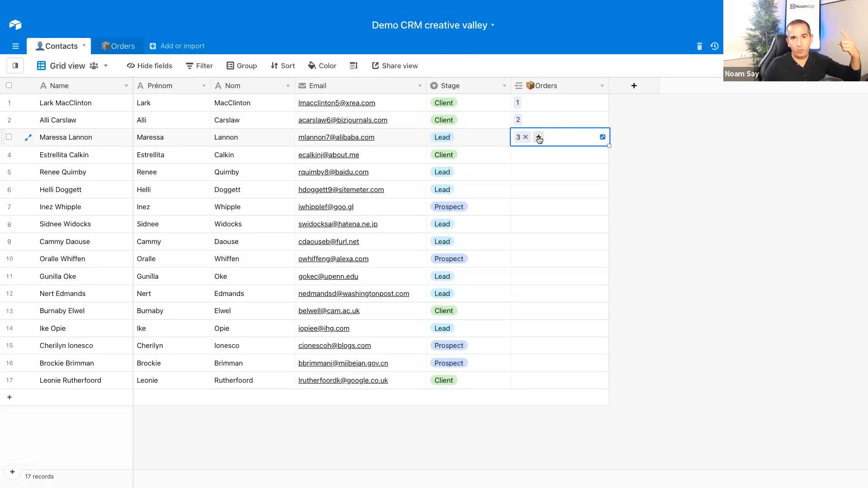
click(538, 137)
click(467, 128)
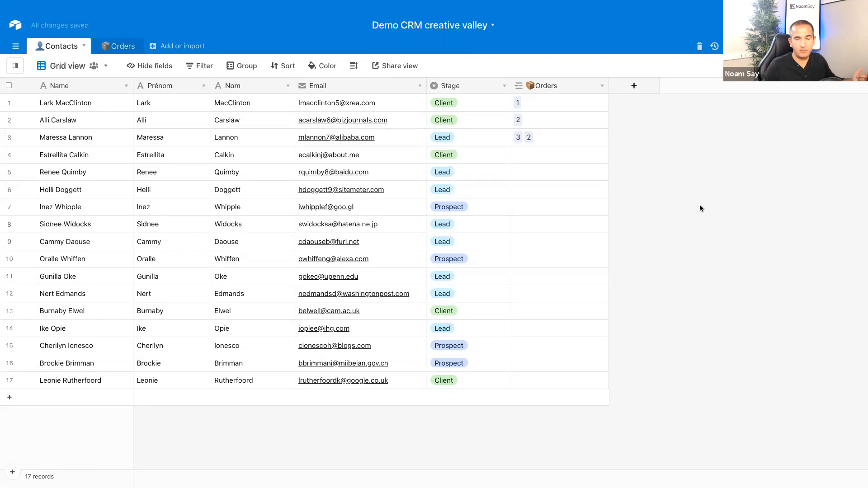
click(543, 140)
click(545, 138)
click(712, 197)
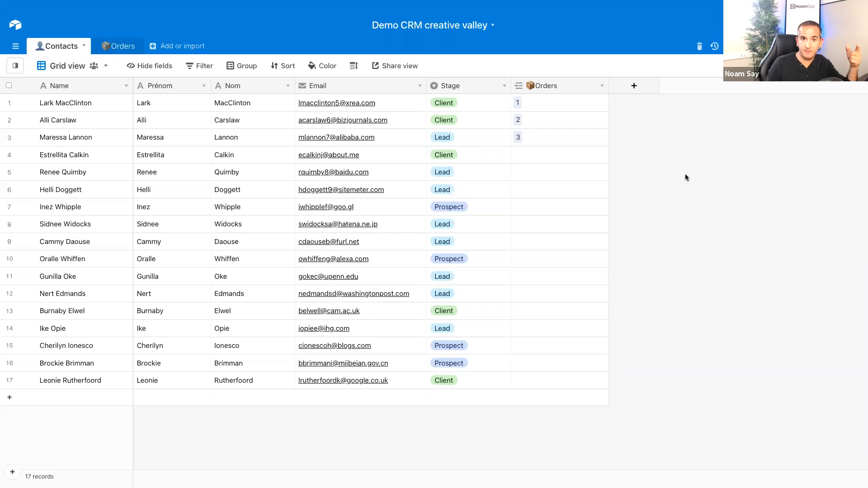
Start a new field named "Product ordered" after the Orders field in the Contacts table
click(630, 89)
text(Product bou)
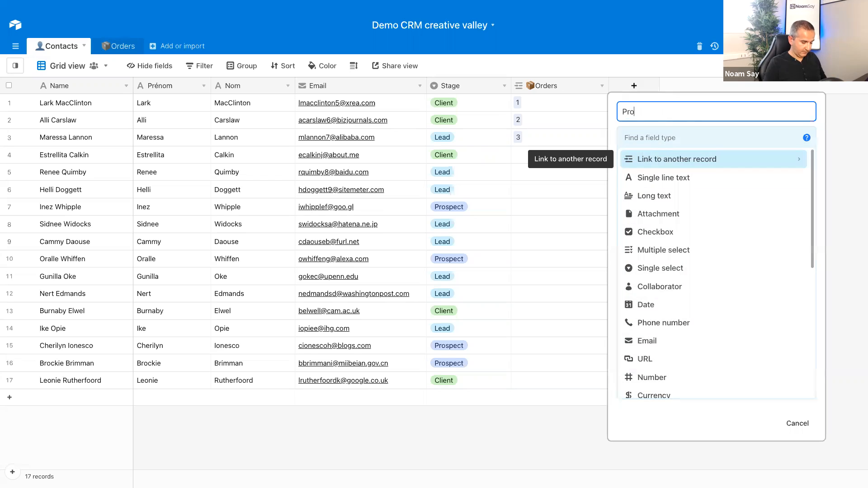
key(BackSpace)
key(BackSpace)
key(BackSpace)
text(or)
key(BackSpace)
key(BackSpace)
text(ordered)
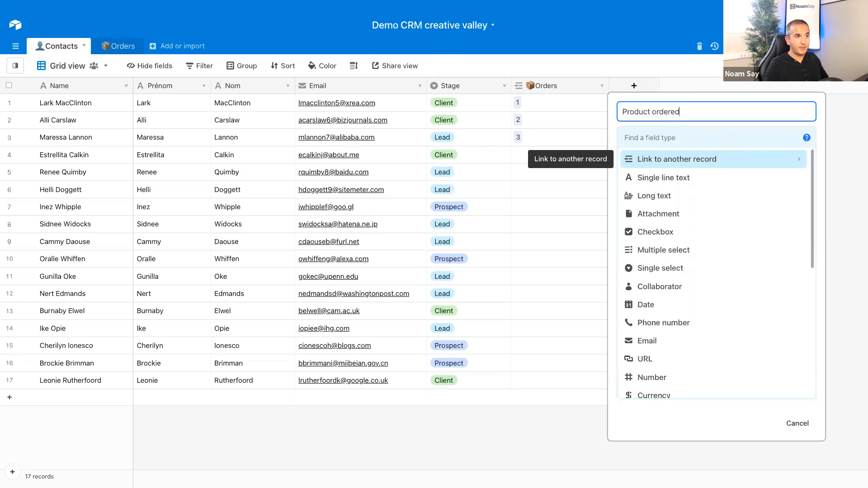
Make the new field a Lookup through the Orders link that returns the Product field, and create it
click(657, 137)
text(lo)
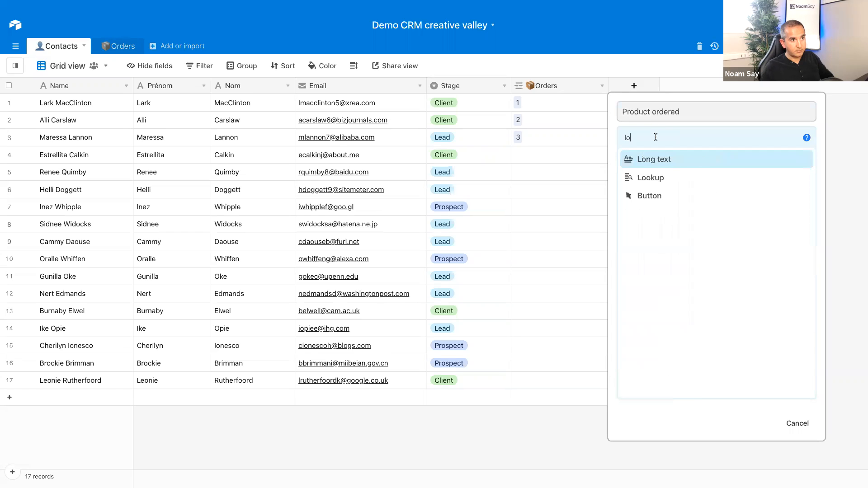
click(667, 182)
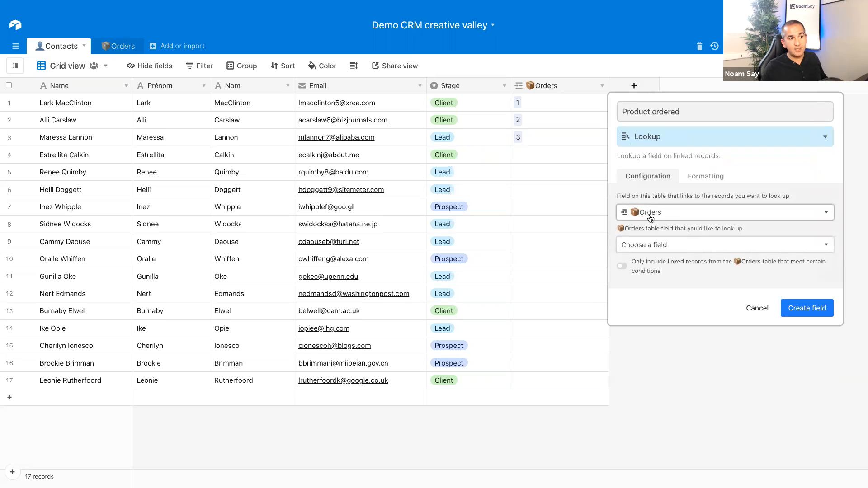
click(649, 247)
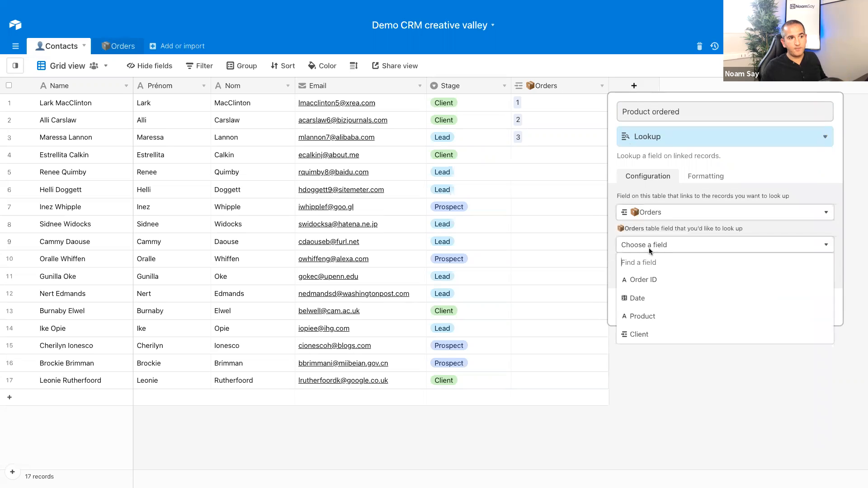
click(639, 317)
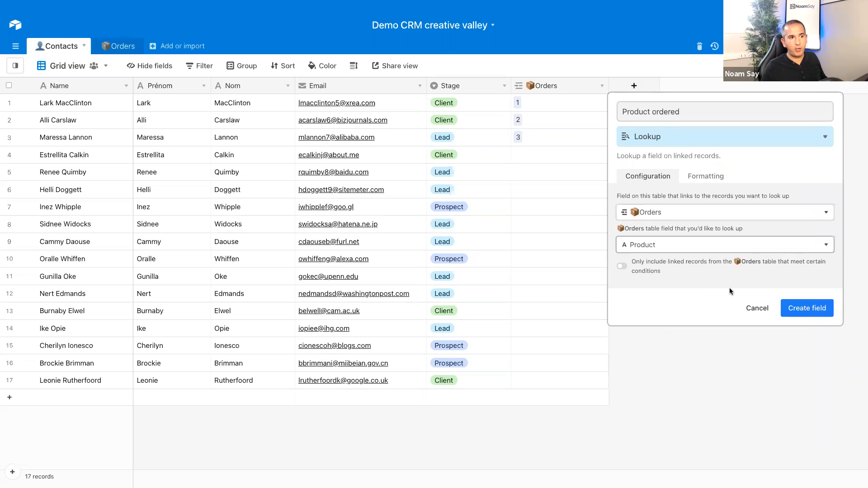
click(794, 308)
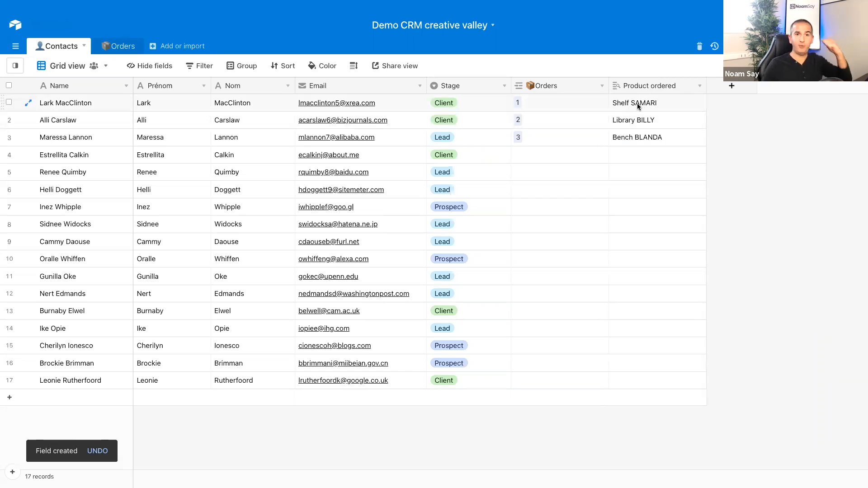
In the Orders table, change order 3's product to "Bench TEST" and check the third contact's Product ordered value in Contacts
click(121, 45)
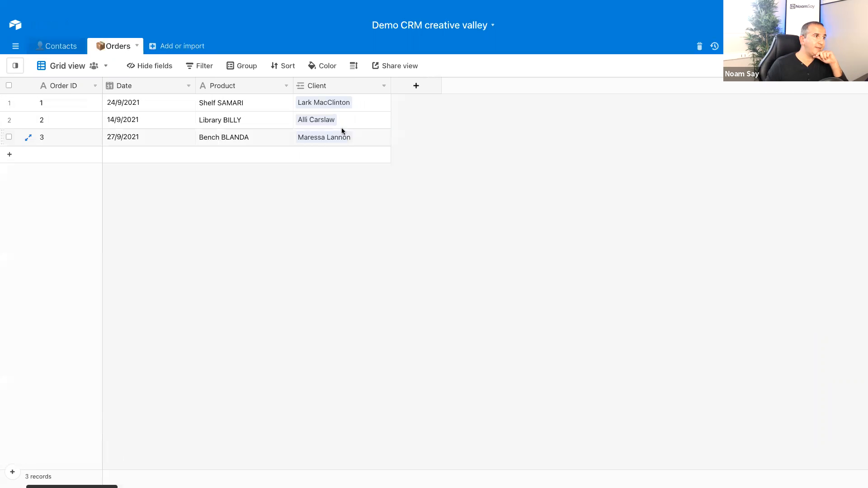
click(235, 122)
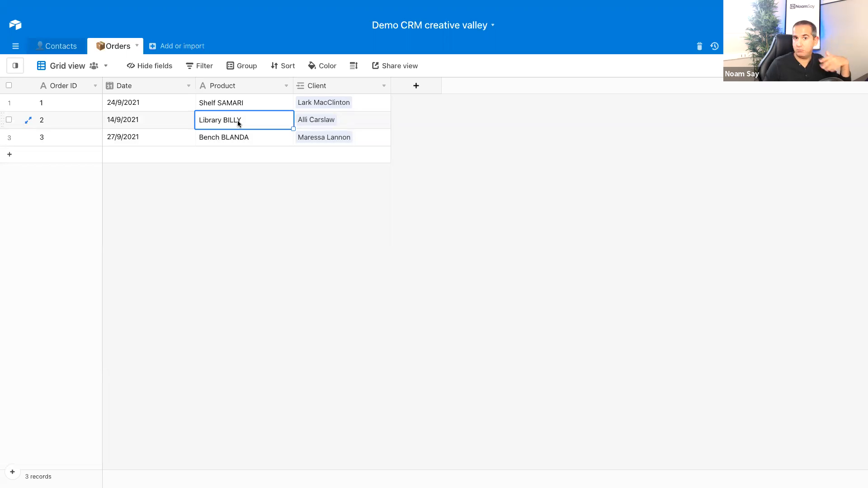
click(240, 120)
double_click(228, 119)
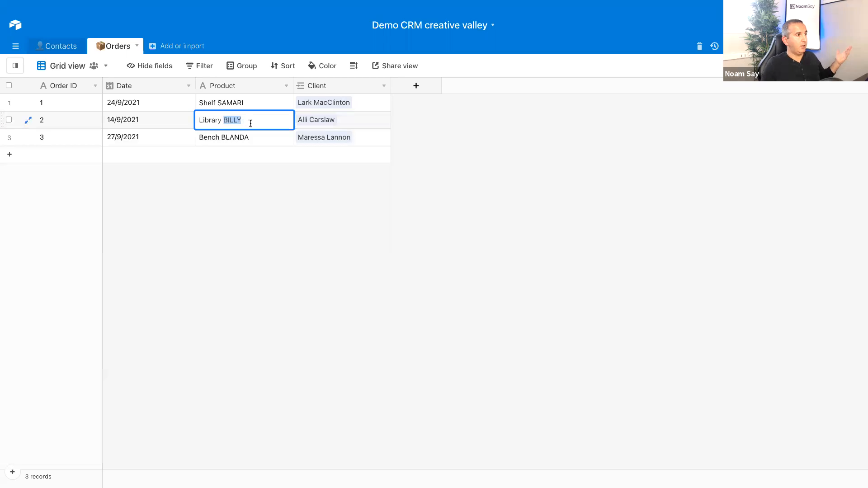
double_click(235, 137)
double_click(236, 137)
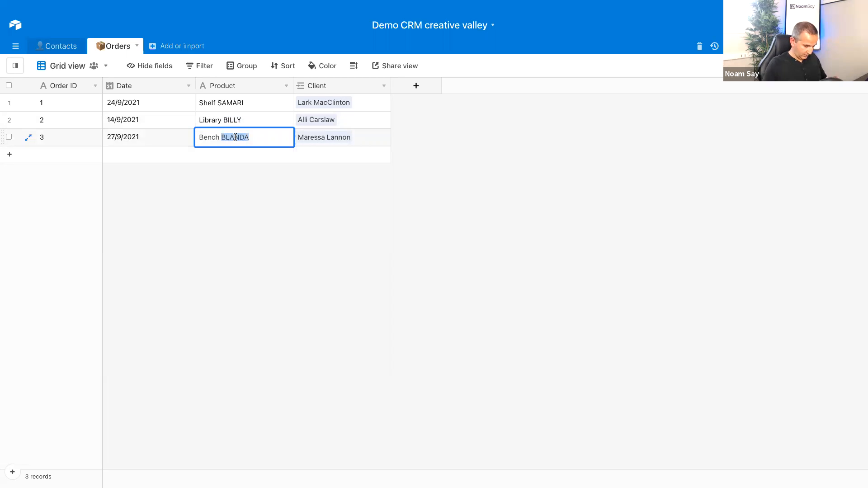
text(TEST)
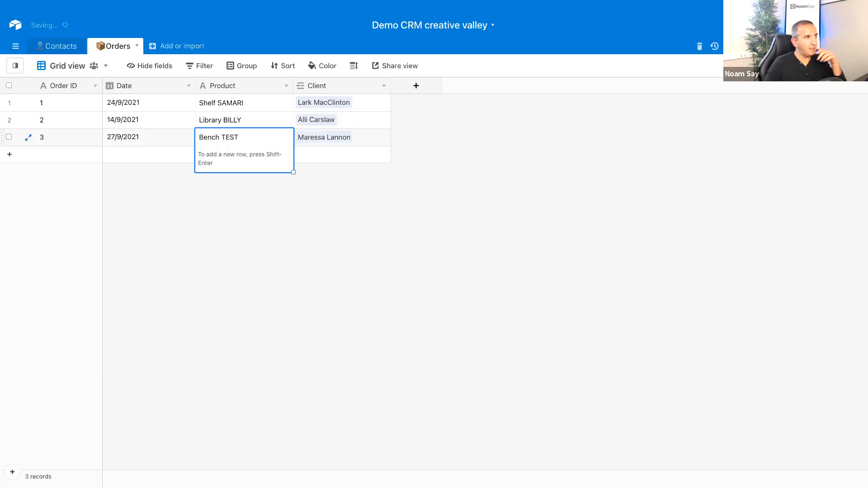
click(268, 179)
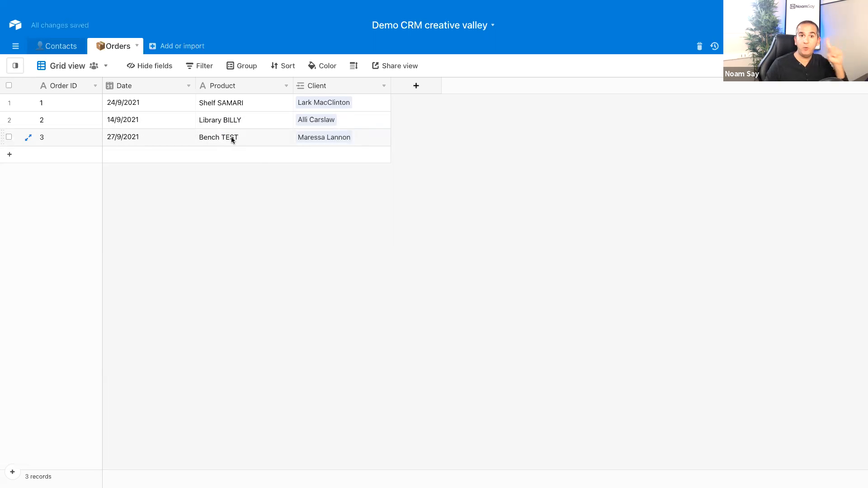
click(64, 50)
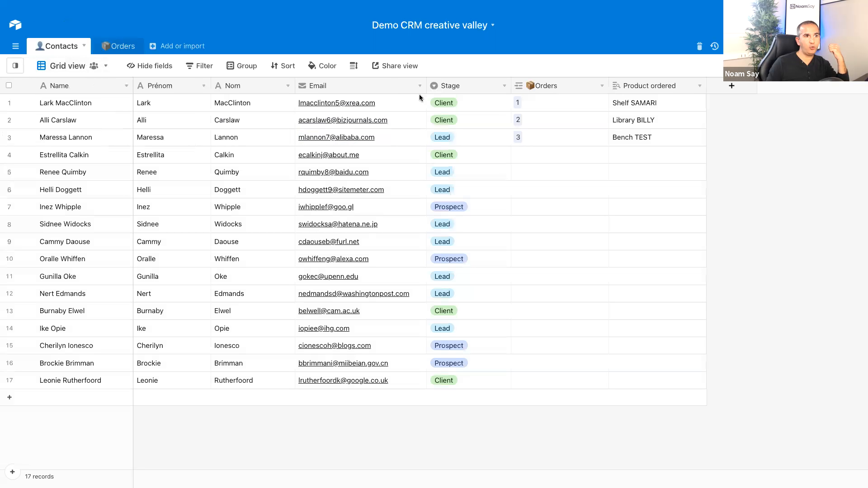
click(653, 143)
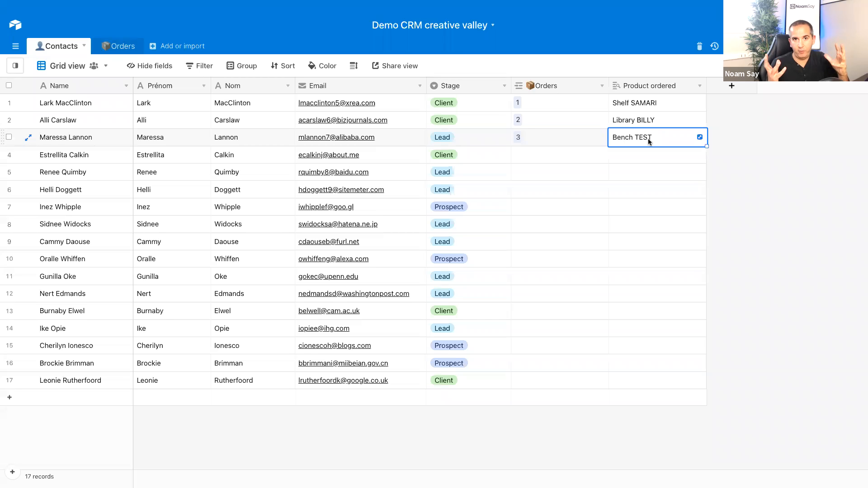
Narrow the Date column slightly in the Orders table
click(119, 47)
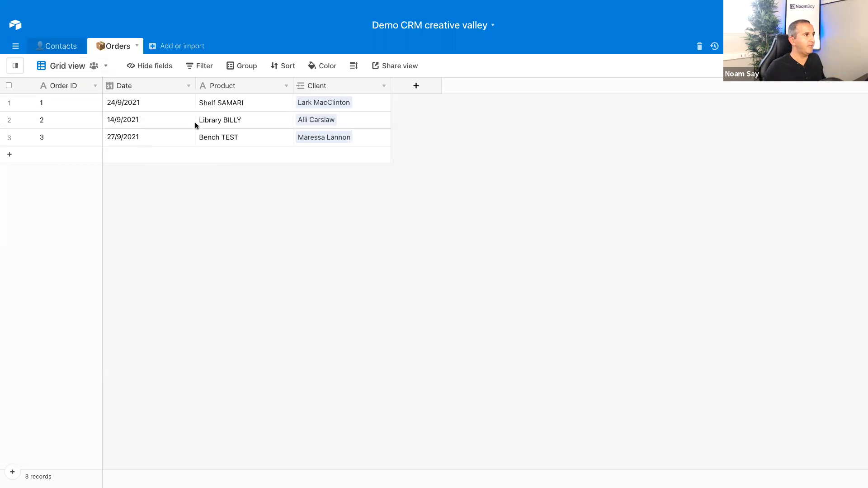
drag(195, 86, 183, 85)
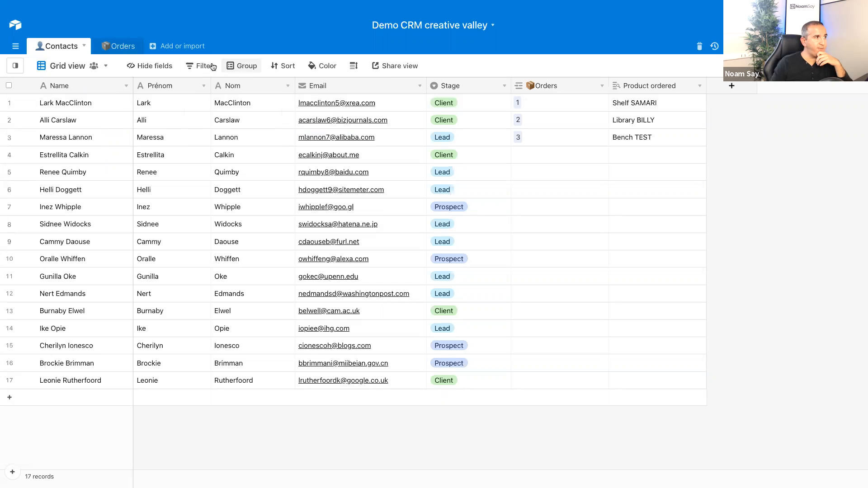
Group the records of the Contacts table by Stage
click(243, 68)
click(261, 111)
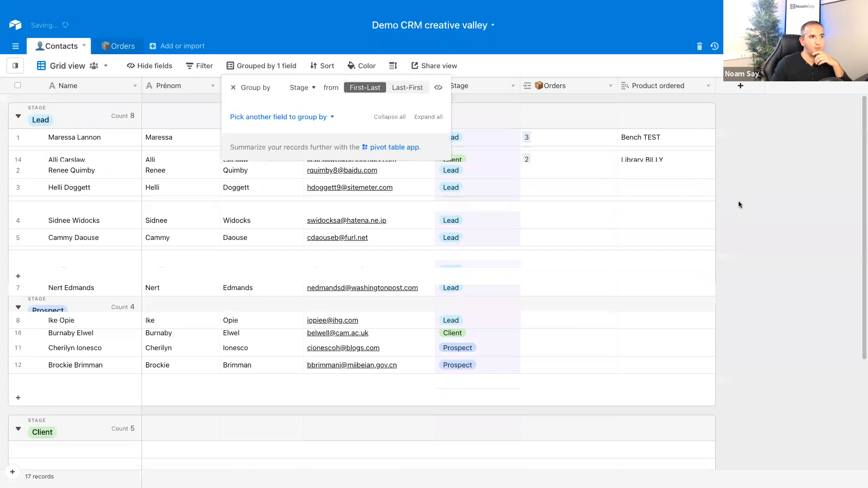
click(743, 200)
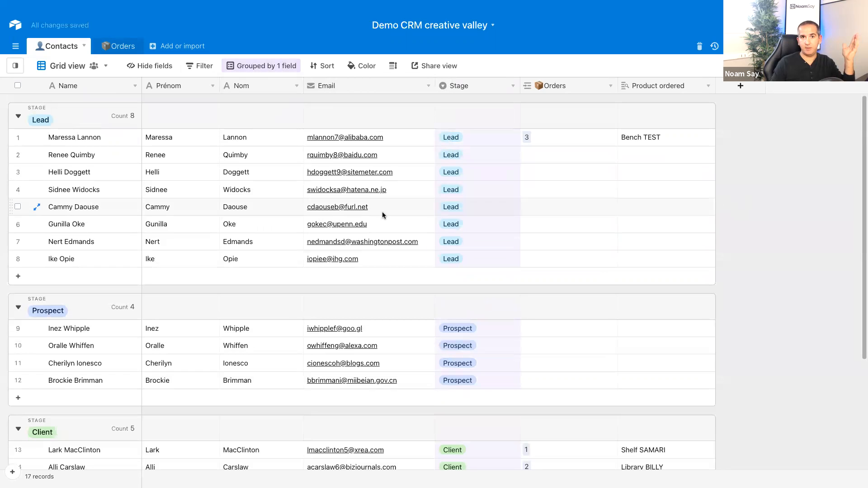
Examine the contacts and their linked orders in the Lead, Prospect and Client groups
scroll(390, 215, down, 5)
scroll(79, 111, up, 5)
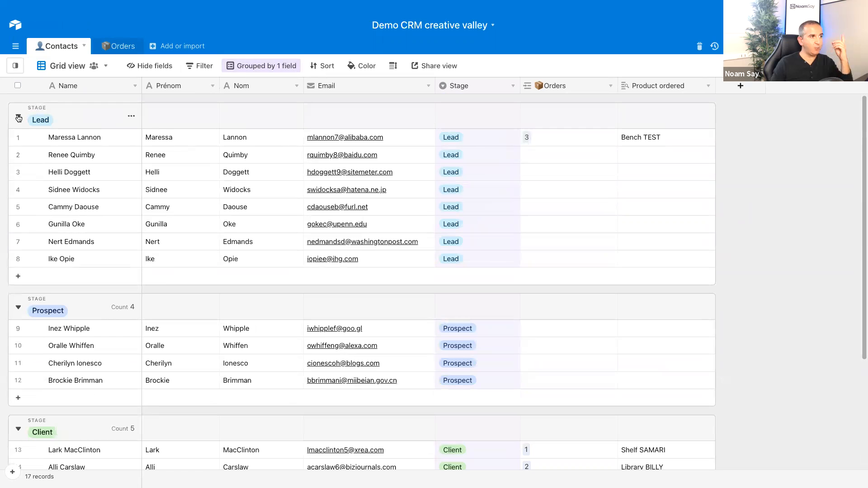
scroll(80, 260, down, 3)
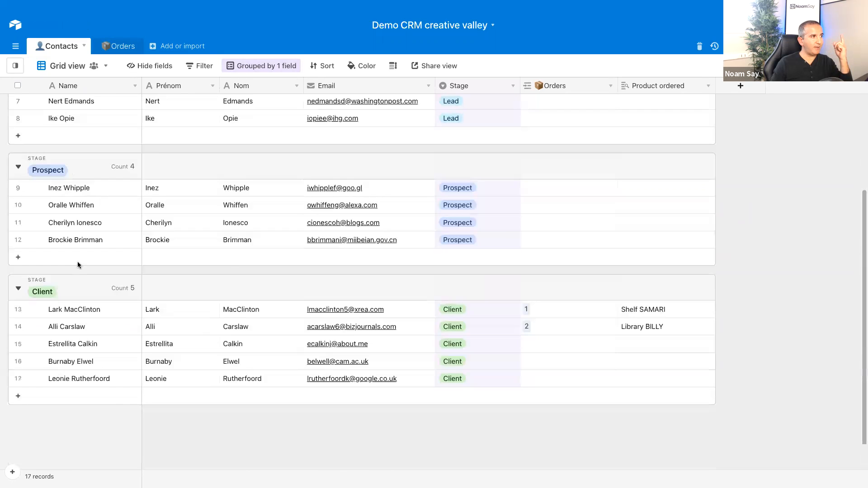
scroll(77, 265, down, 1)
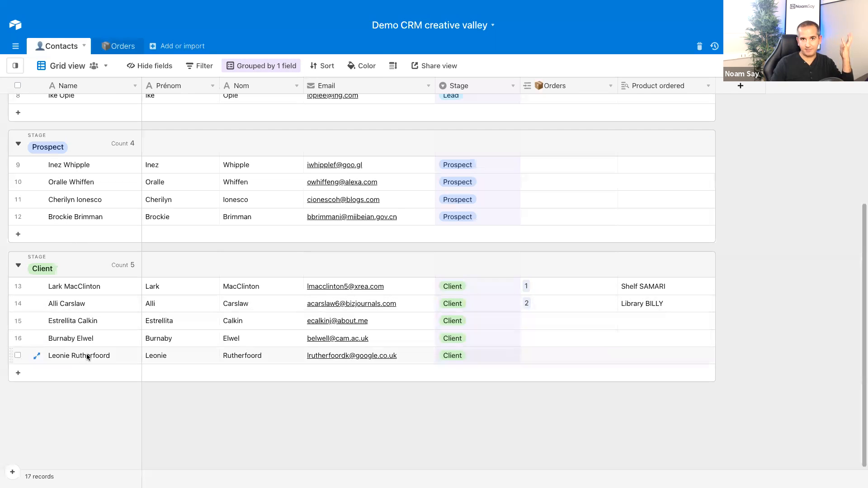
scroll(524, 346, up, 2)
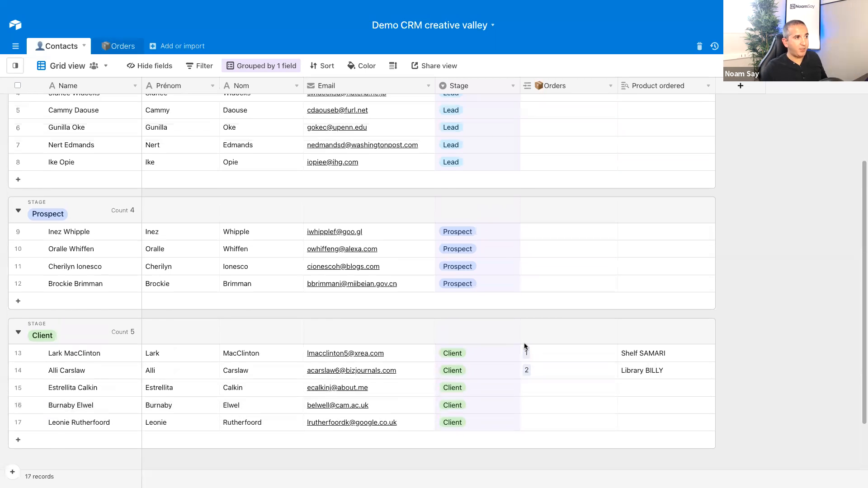
scroll(524, 346, up, 3)
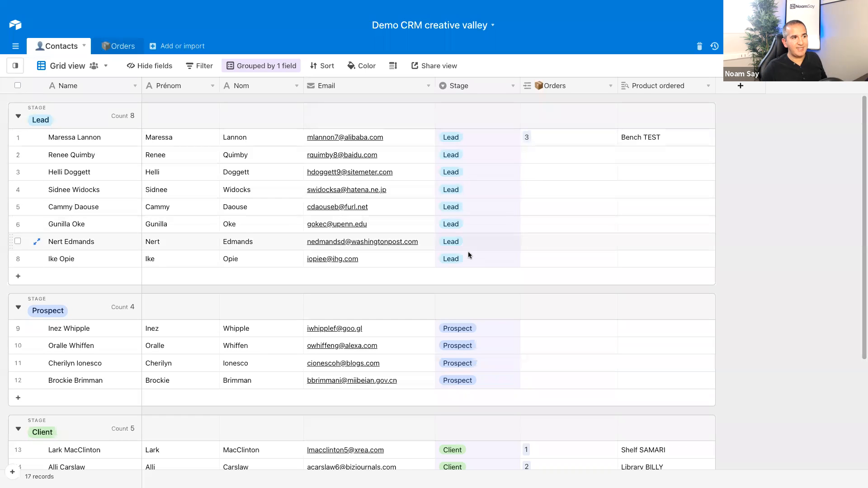
scroll(454, 259, down, 5)
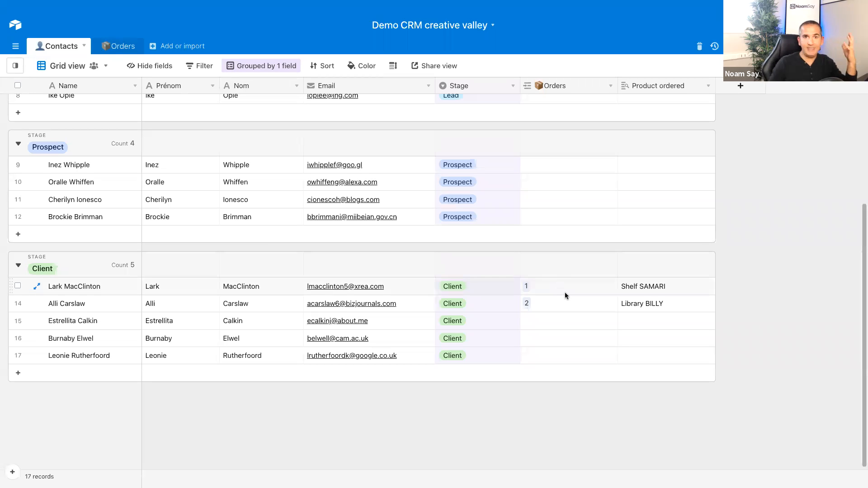
scroll(529, 277, up, 5)
scroll(530, 273, down, 5)
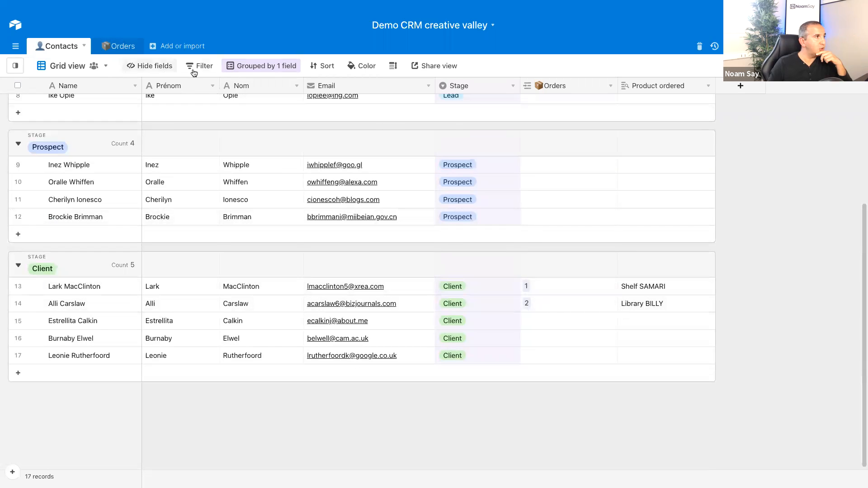
Change the Contacts grouping field to Product ordered
click(261, 66)
click(301, 88)
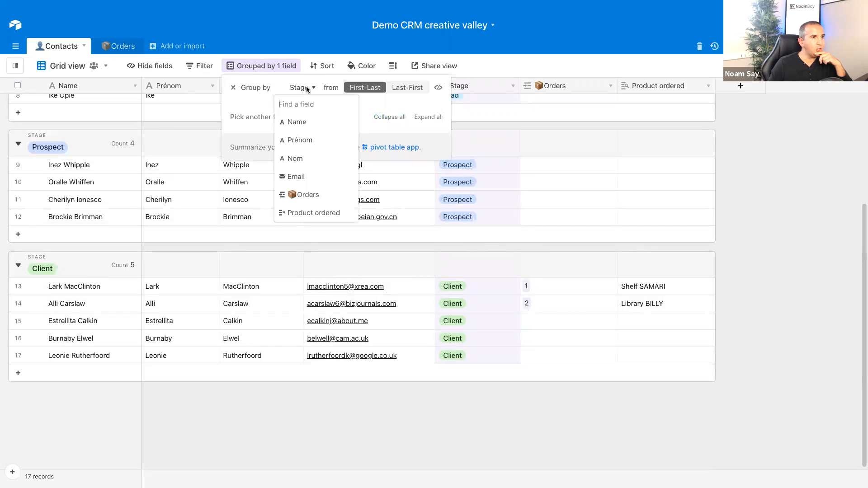
click(324, 213)
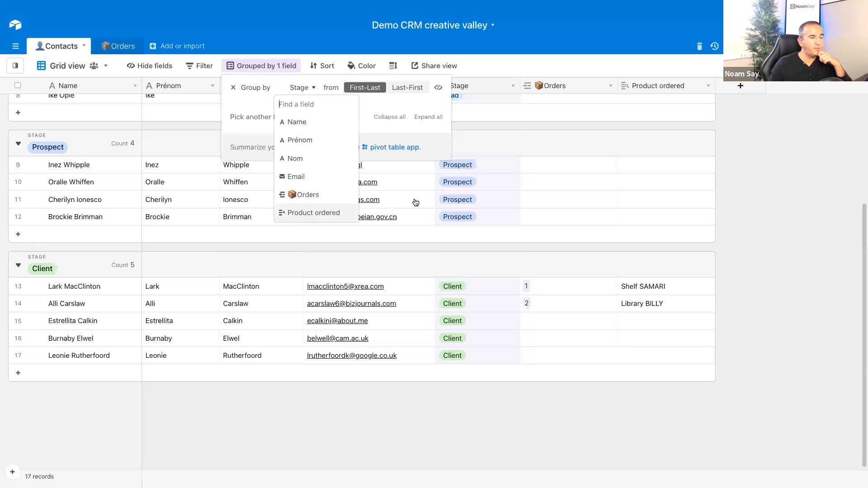
click(791, 198)
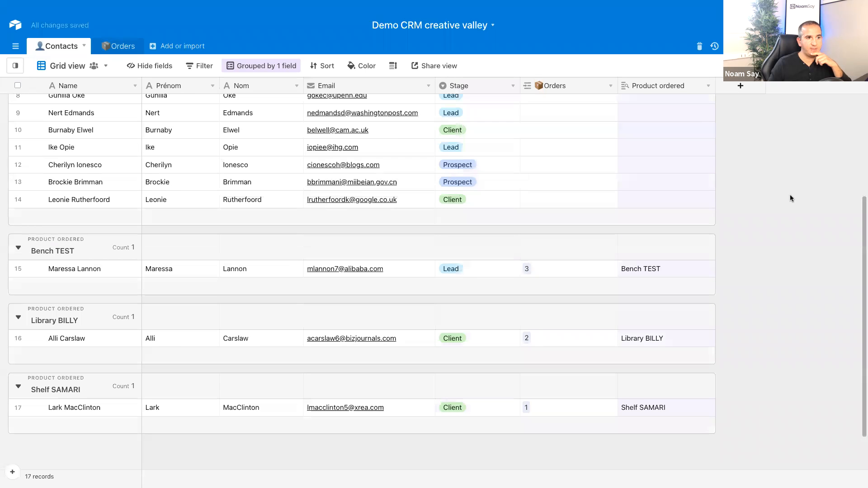
Group the contacts by the Orders field instead and look through the resulting groups
click(267, 66)
click(302, 87)
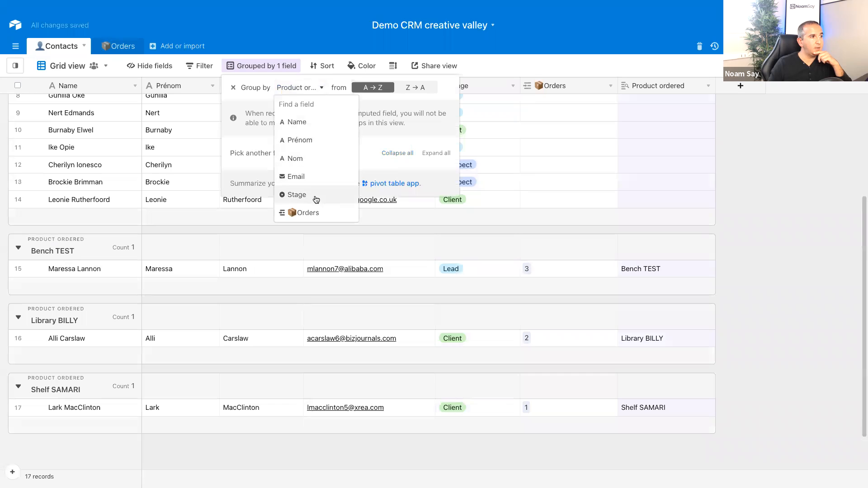
click(317, 213)
click(750, 200)
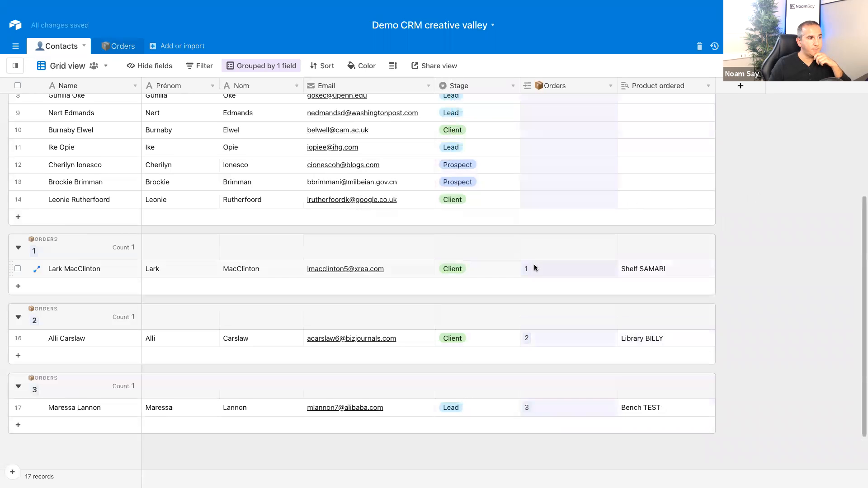
scroll(538, 267, up, 3)
scroll(538, 268, up, 2)
scroll(538, 268, down, 5)
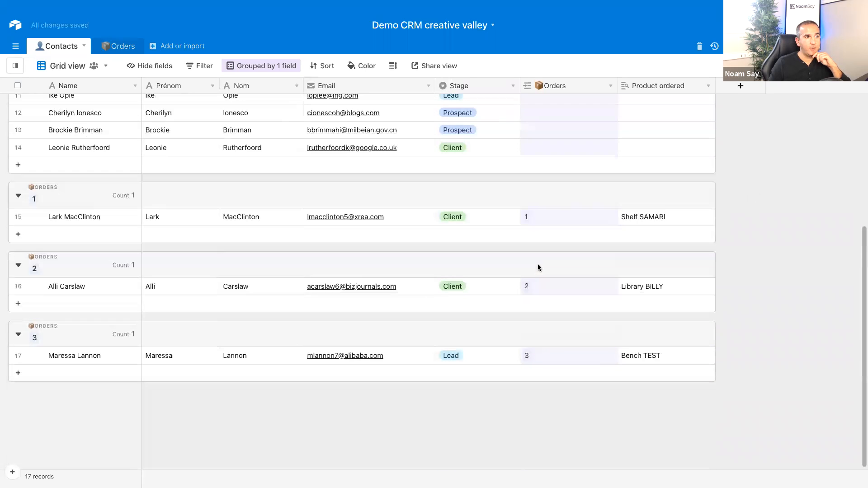
scroll(538, 268, up, 5)
Remove the grouping from the Contacts grid view
click(242, 66)
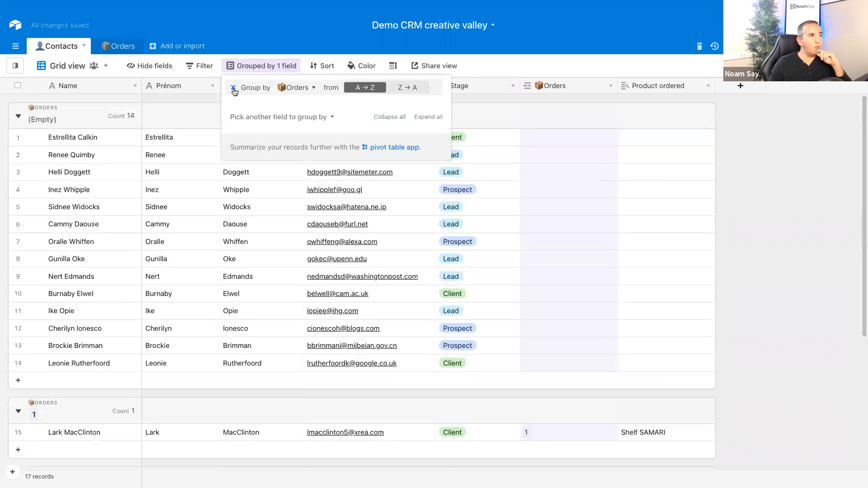
click(233, 89)
click(720, 186)
Narrow the Orders column slightly in the Contacts table and select the first contact's Orders cell
drag(608, 85, 599, 85)
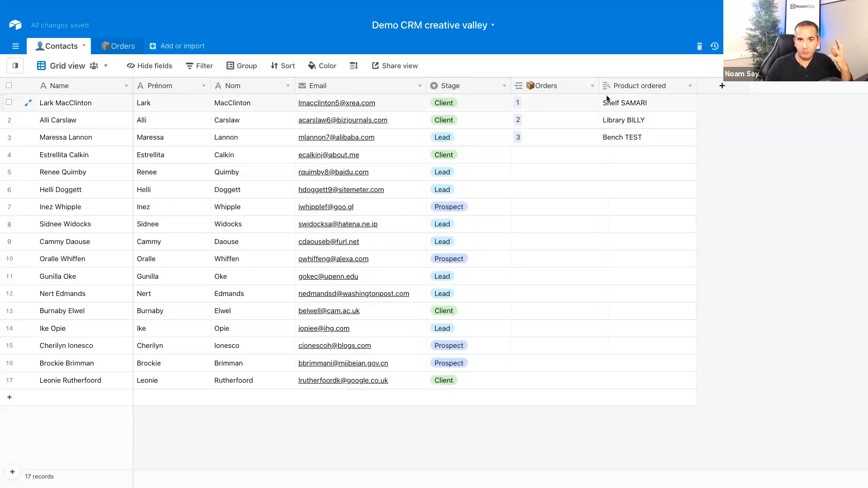
click(538, 102)
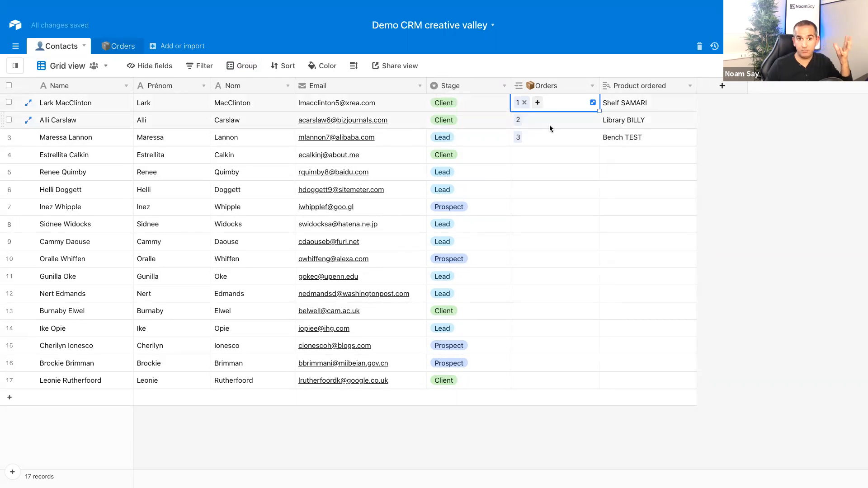
Open the base's automations and create a custom automation
click(455, 102)
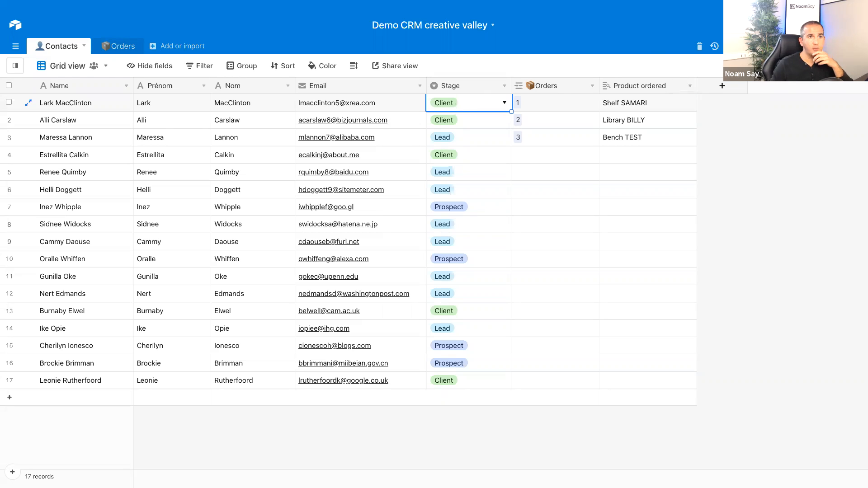
click(795, 46)
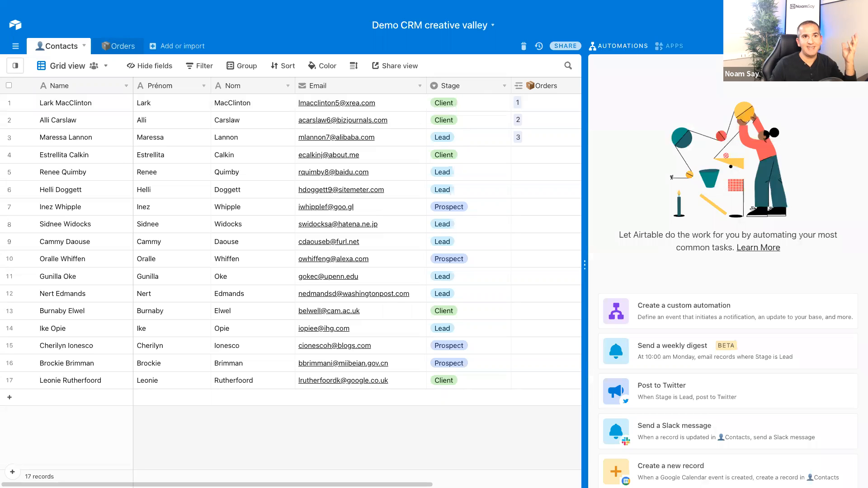
click(618, 47)
click(795, 47)
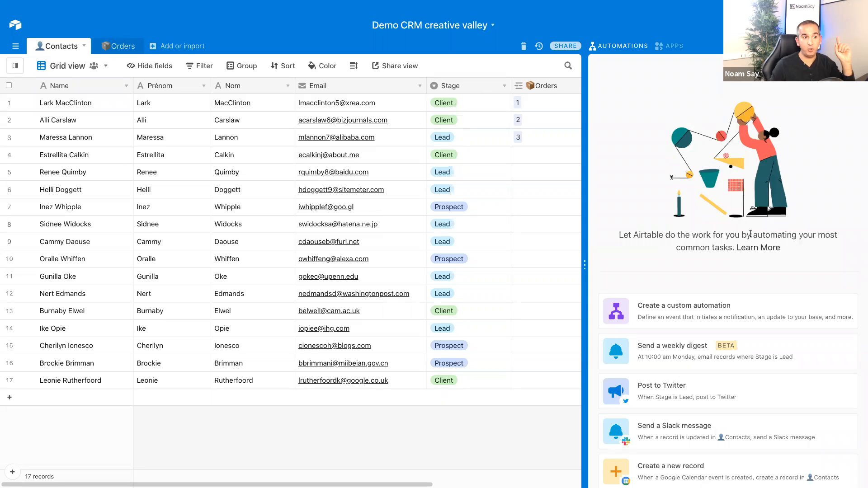
scroll(751, 234, down, 1)
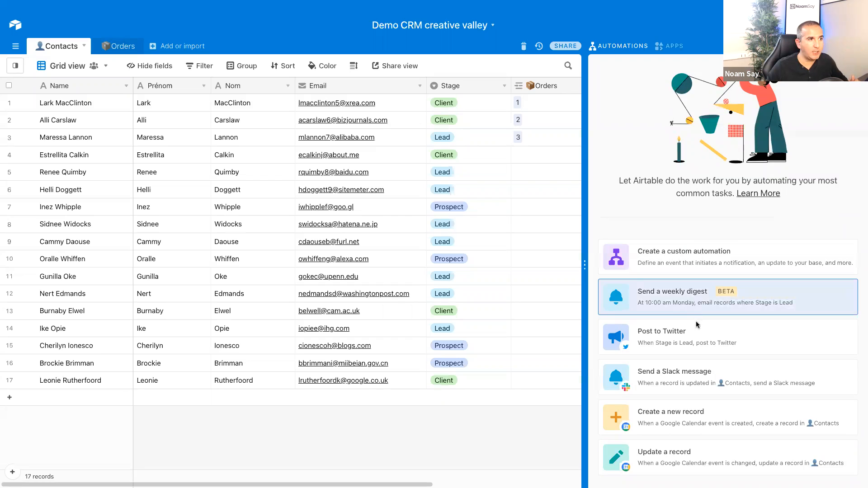
click(690, 256)
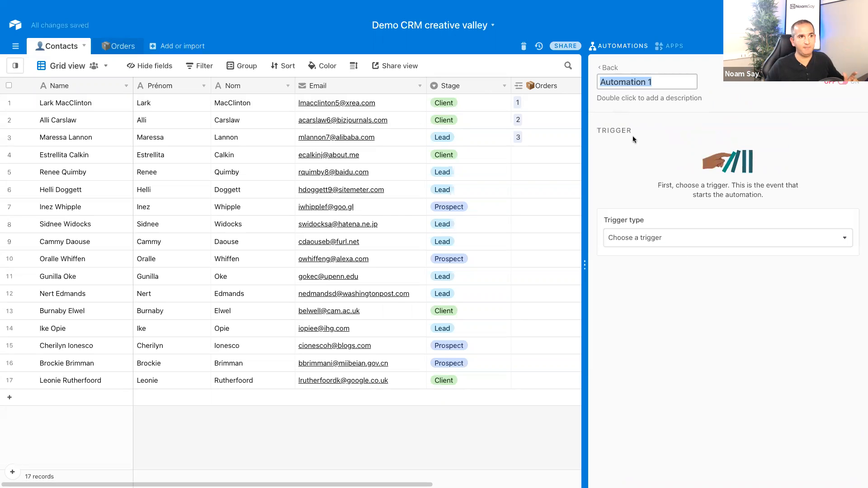
Set the trigger to fire when a record is created in the Orders table, test it and finish the trigger setup
click(631, 238)
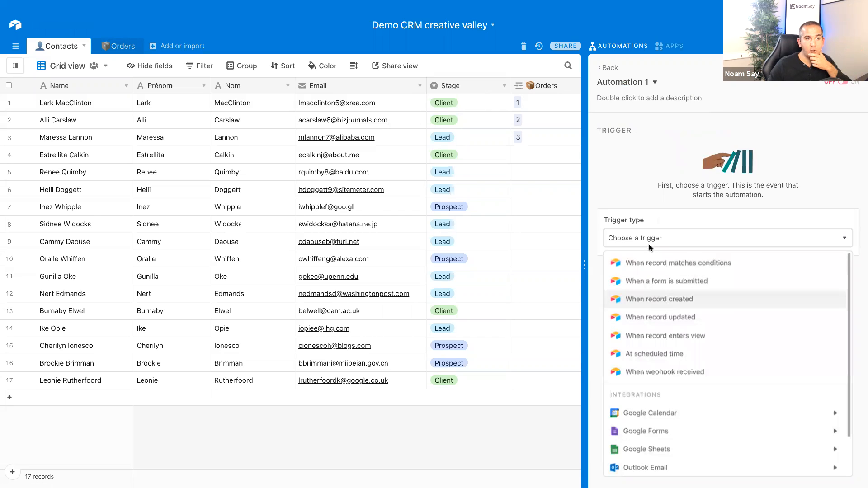
click(660, 300)
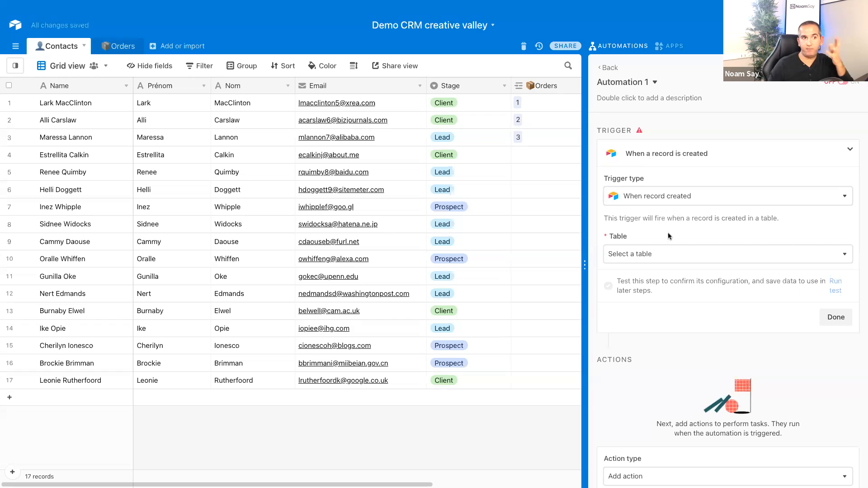
click(667, 251)
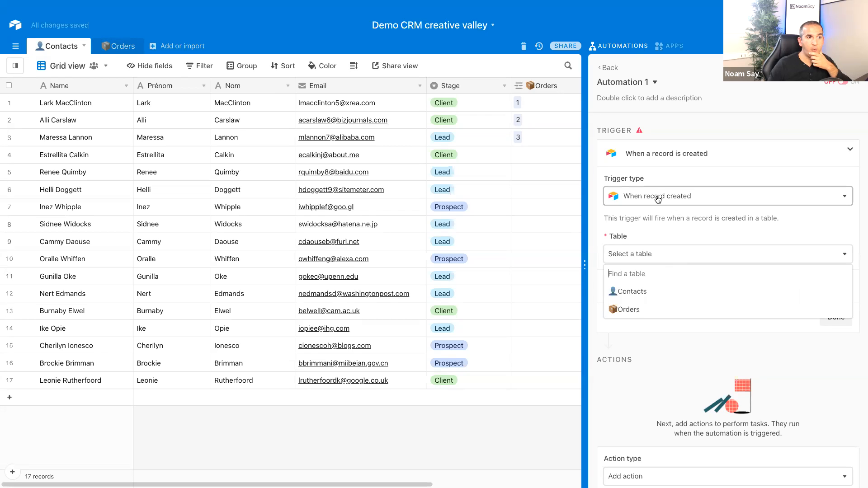
click(627, 310)
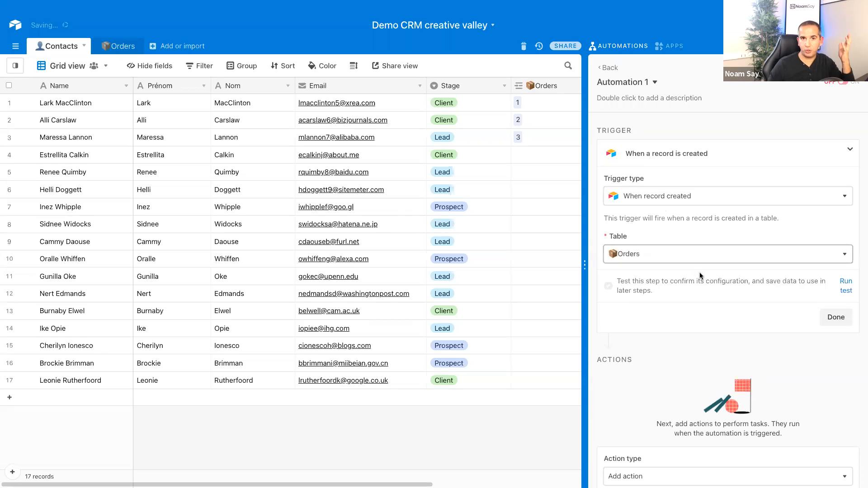
click(845, 285)
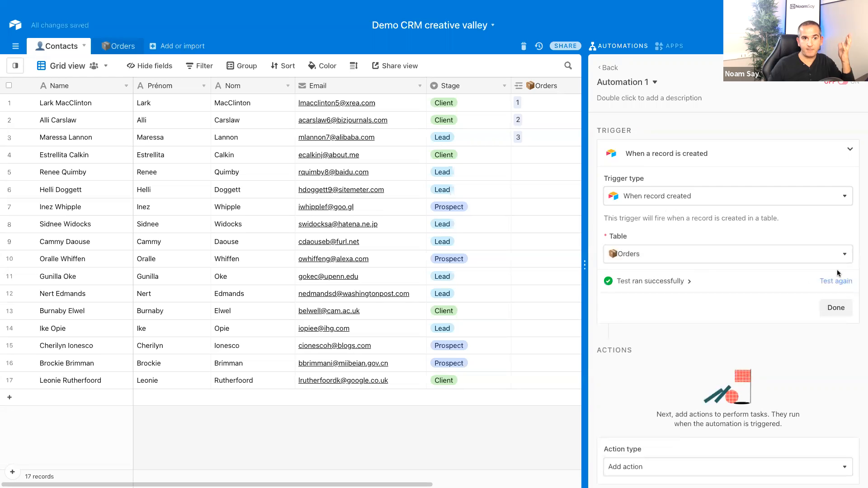
click(839, 307)
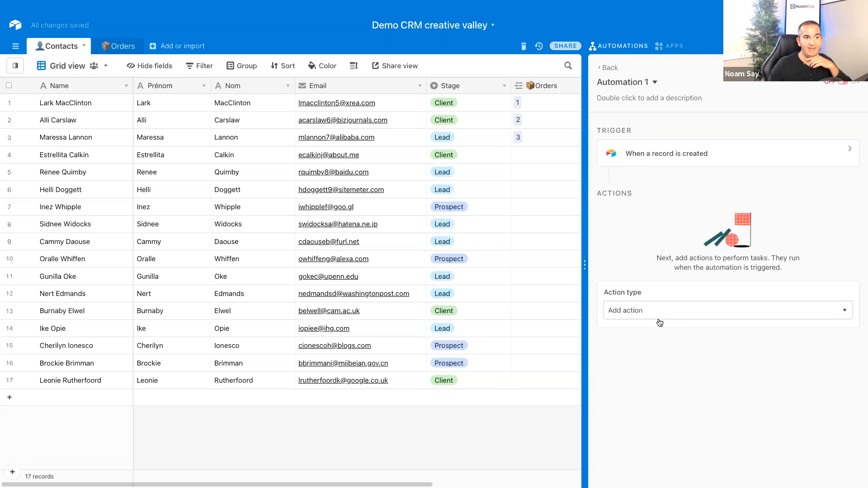
Add an Update record action that targets the Contacts table
click(630, 312)
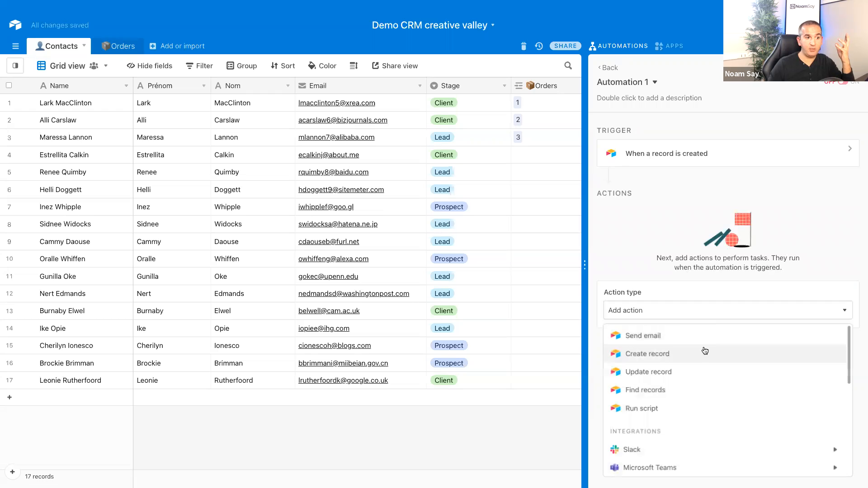
click(643, 373)
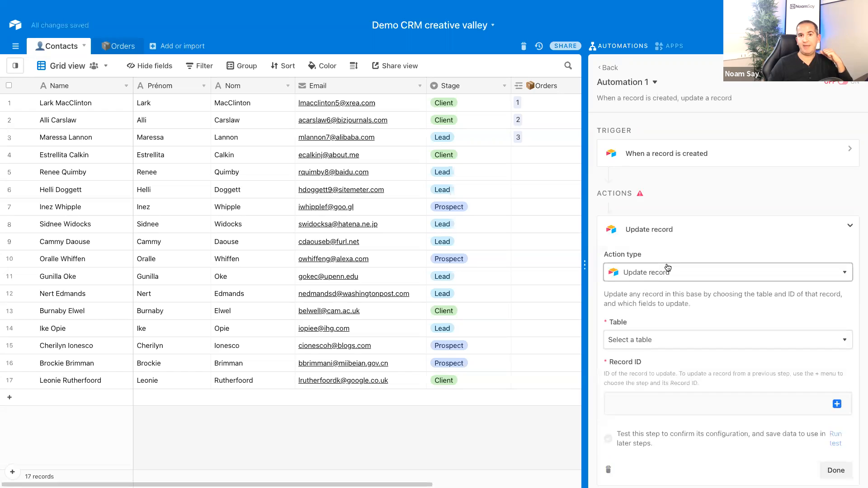
click(678, 344)
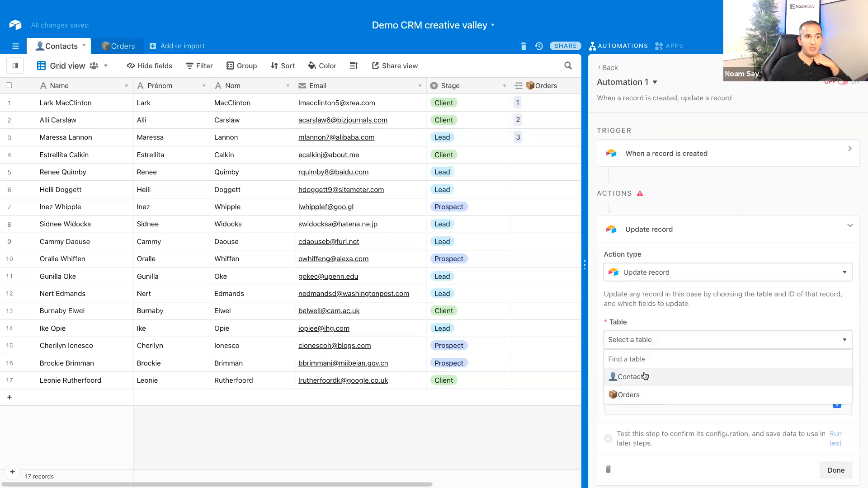
click(642, 377)
scroll(775, 351, down, 2)
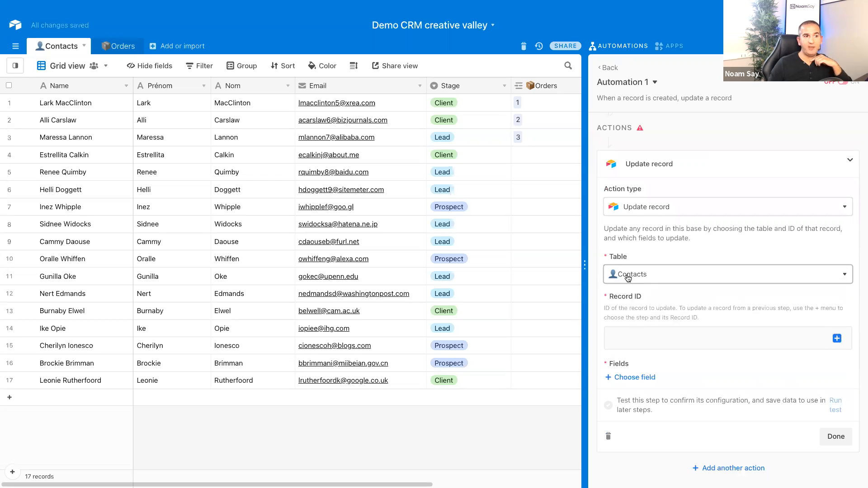
Set the action's Record ID to the ID of the Client linked in the record from the trigger step
click(836, 338)
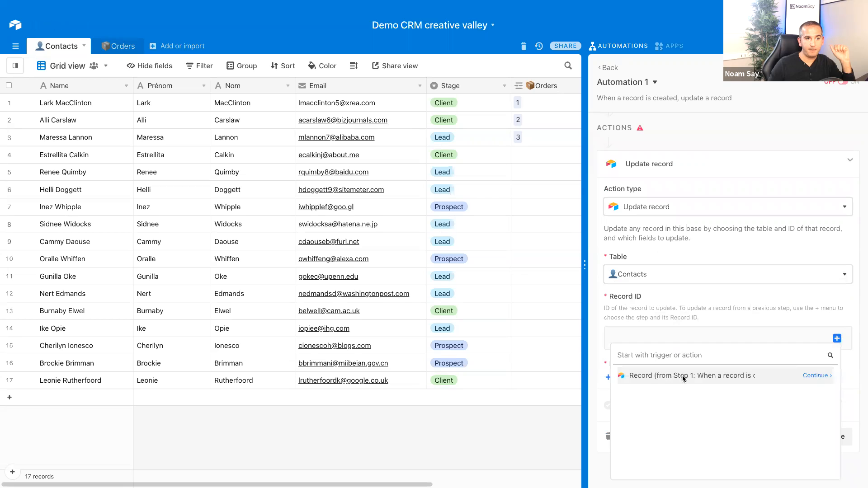
click(817, 376)
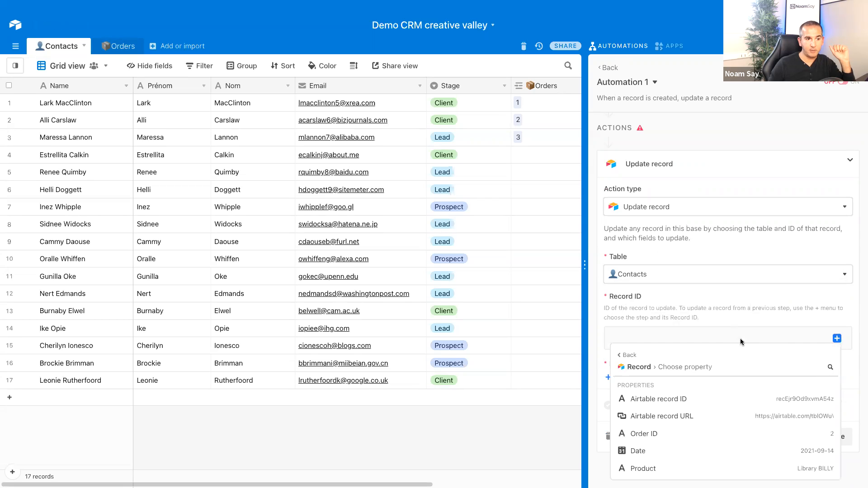
scroll(768, 401, down, 3)
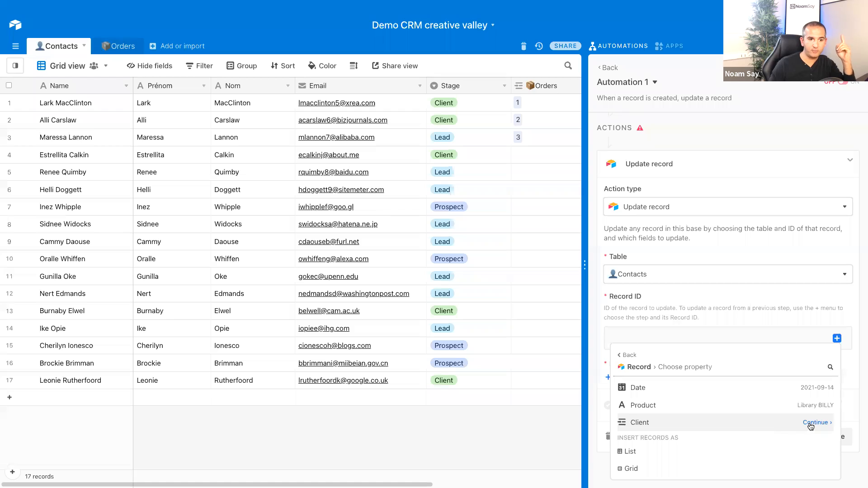
click(814, 423)
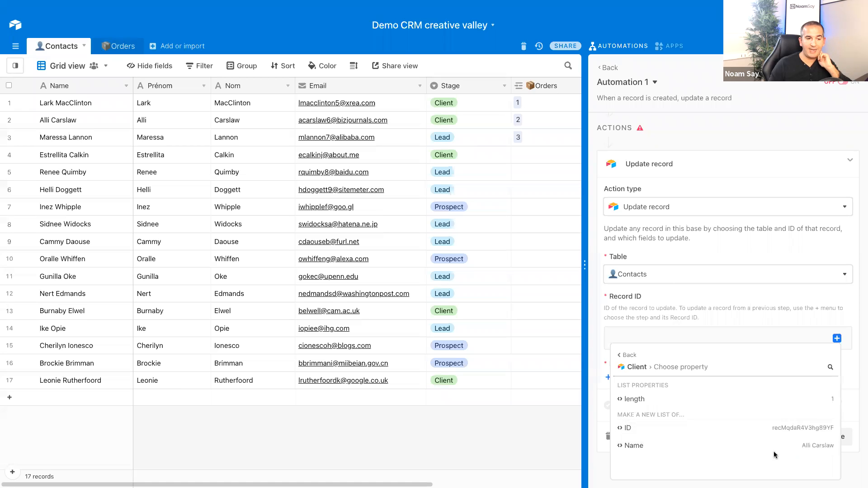
click(782, 431)
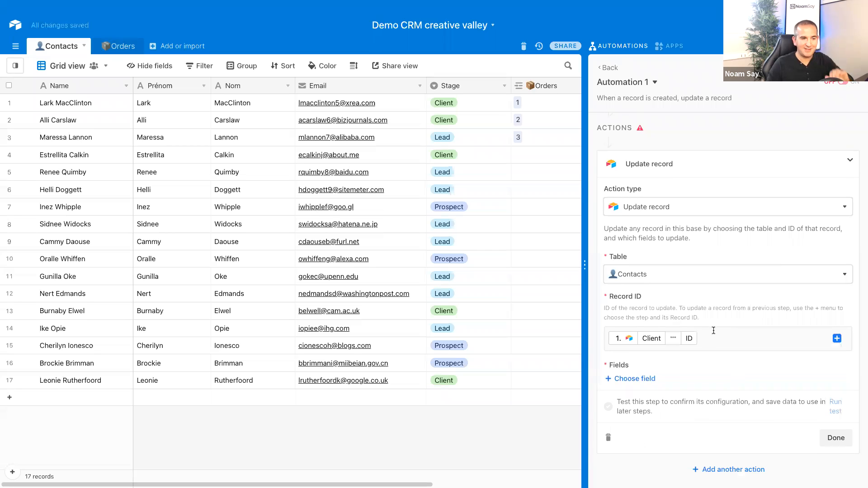
Add the Stage field to the update action and set its value to Client
scroll(713, 330, down, 1)
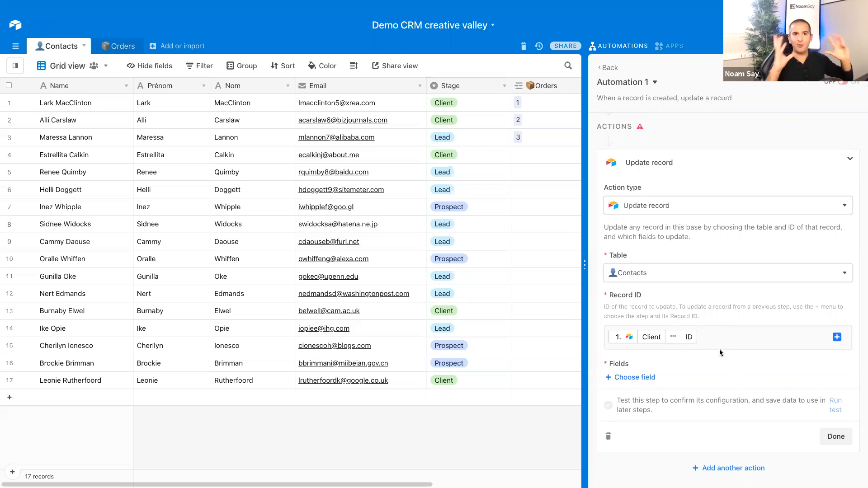
click(635, 377)
click(637, 338)
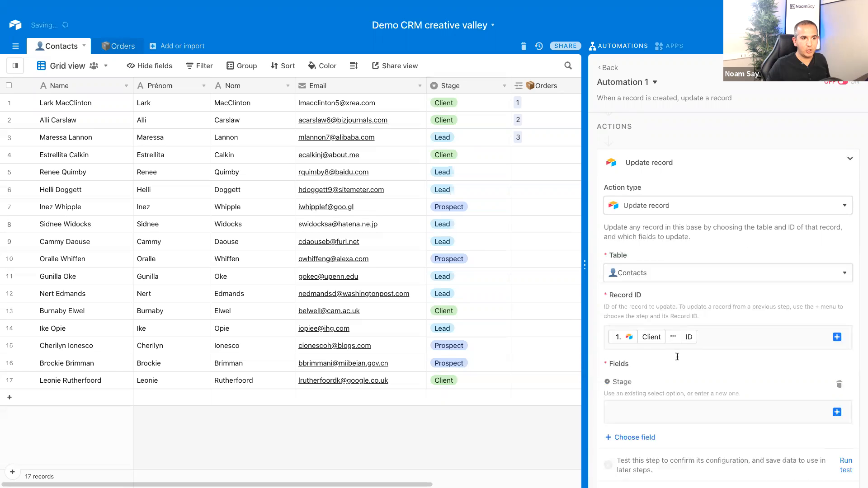
click(651, 347)
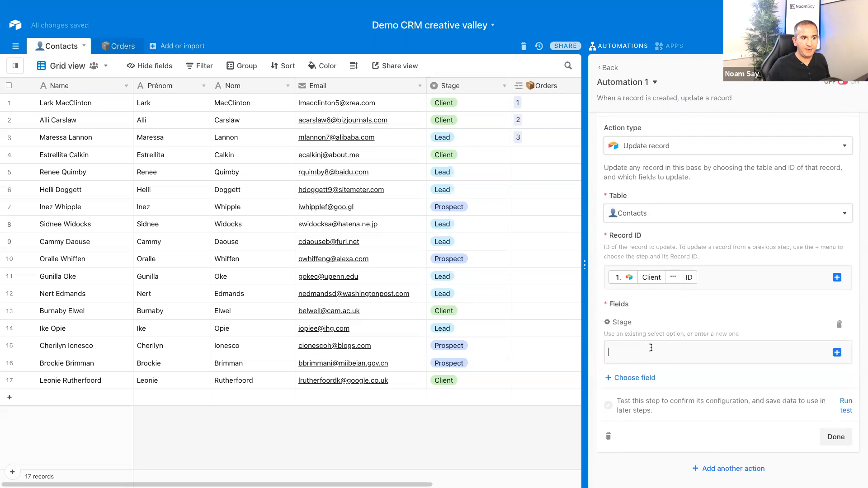
text(/c)
key(BackSpace)
text(Client)
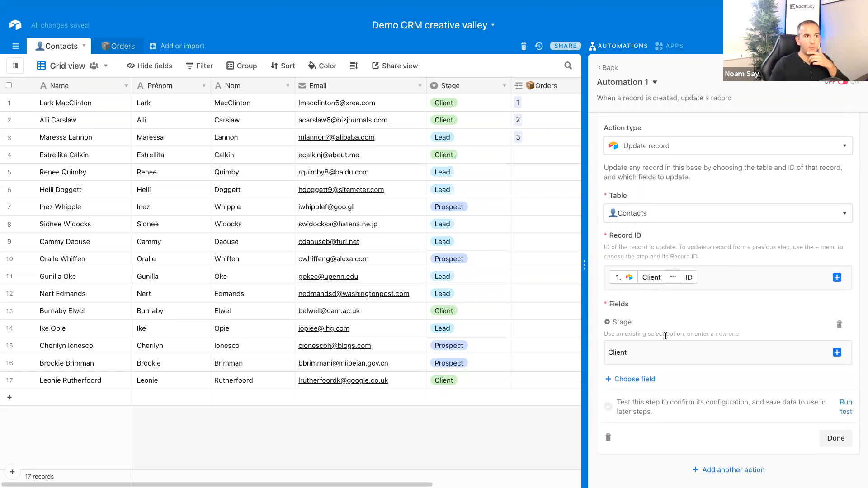
Review the automation's configuration, run a test of the update action and check the Stage column in Contacts
scroll(665, 336, up, 3)
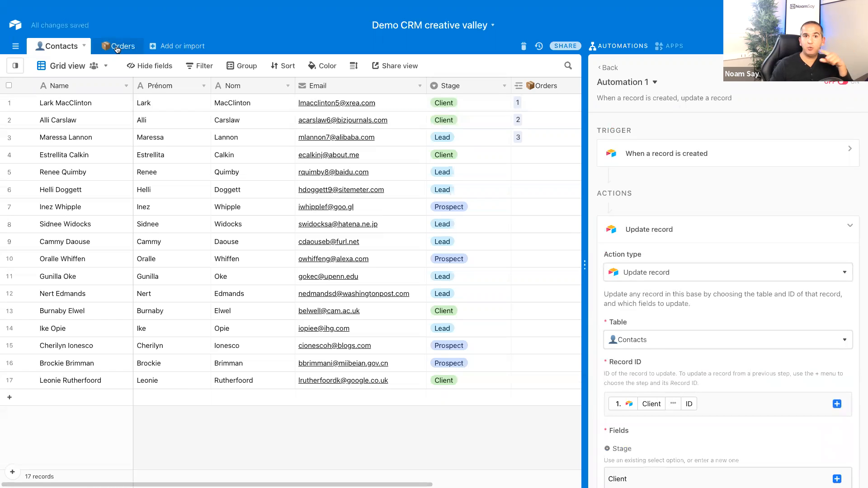
scroll(725, 275, down, 2)
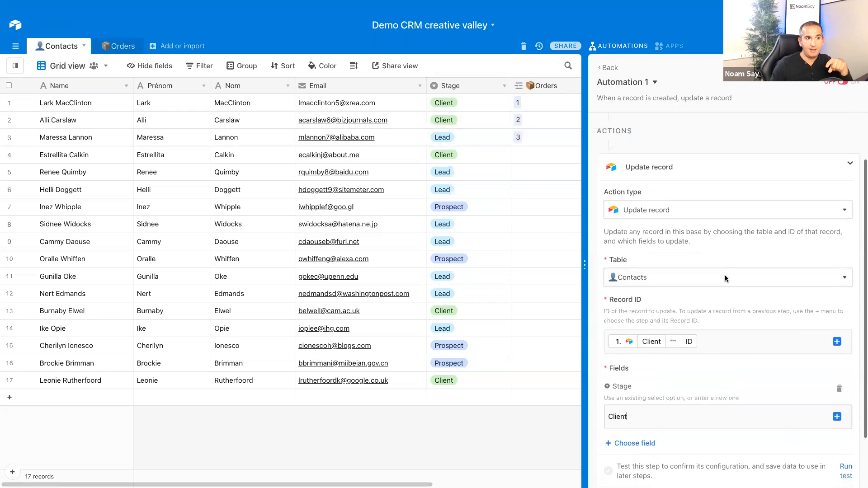
scroll(725, 275, up, 1)
scroll(649, 247, down, 3)
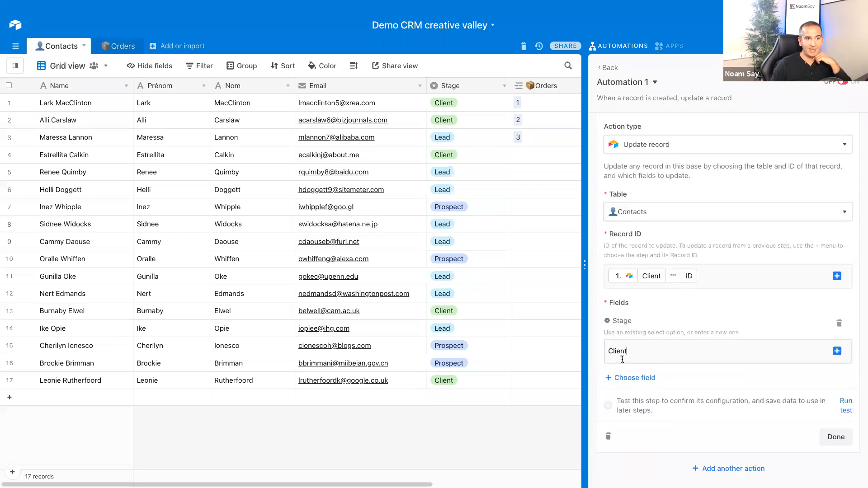
click(847, 411)
scroll(462, 265, right, 4)
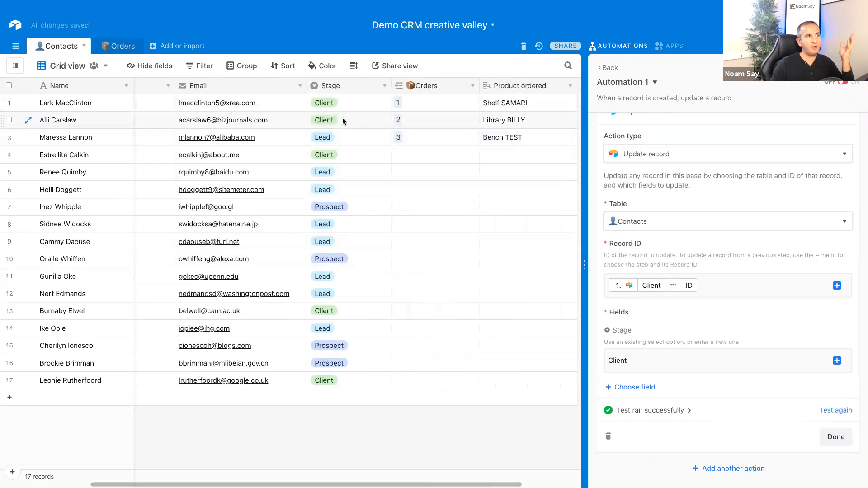
Examine the record used in the trigger's test and compare it with the Orders and Contacts tables
scroll(717, 211, up, 6)
click(669, 281)
scroll(700, 226, down, 5)
click(700, 192)
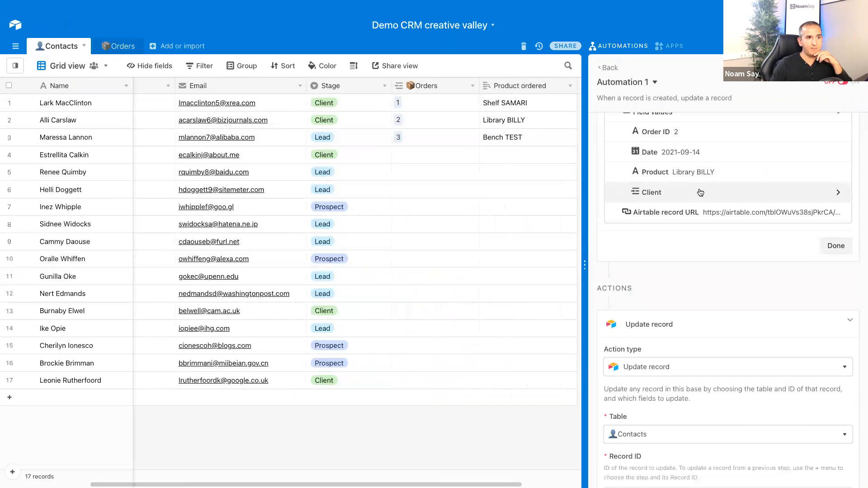
scroll(684, 216, up, 3)
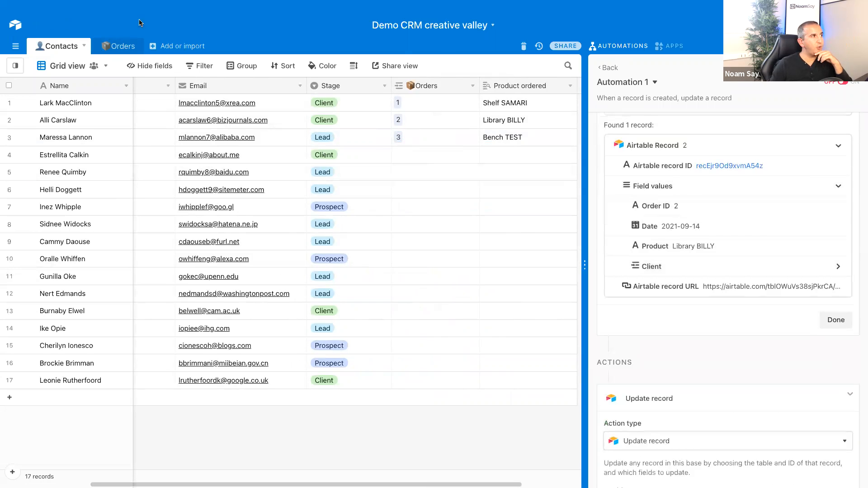
click(123, 47)
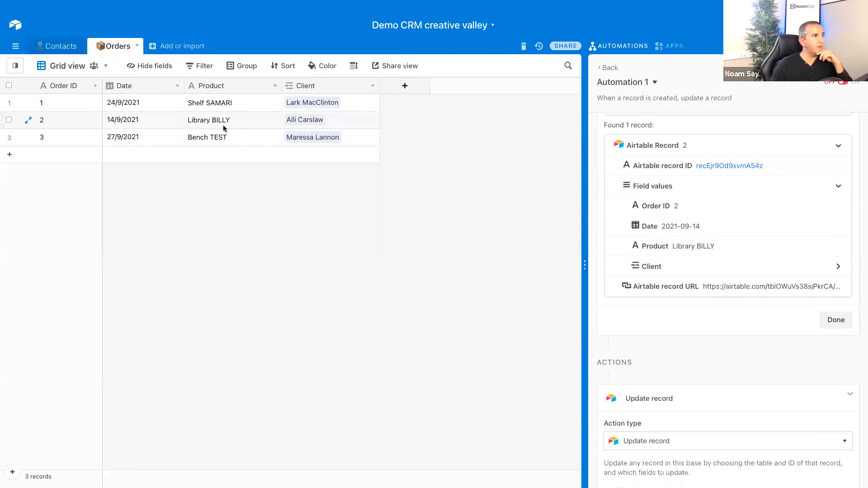
click(61, 45)
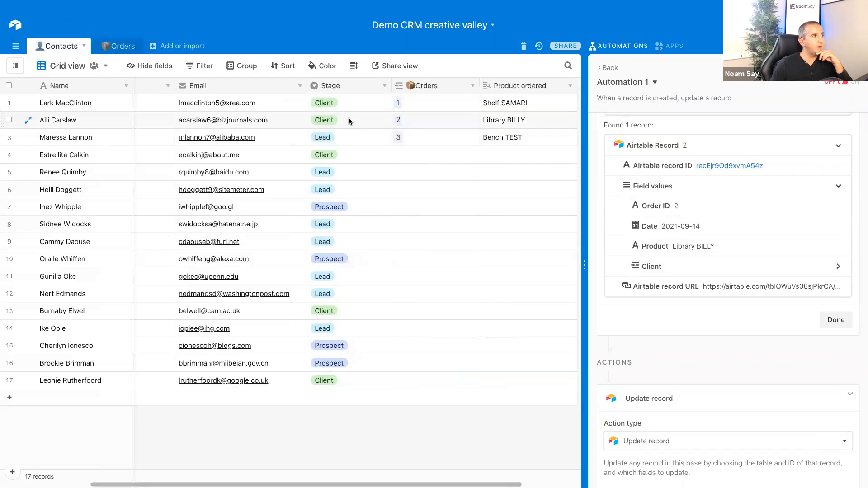
Set the Stage of the second contact, who ordered Library BILLY, to Lead
click(331, 122)
click(332, 122)
click(330, 171)
key(Escape)
Rerun the update action's test and finish the action setup
scroll(853, 313, down, 1)
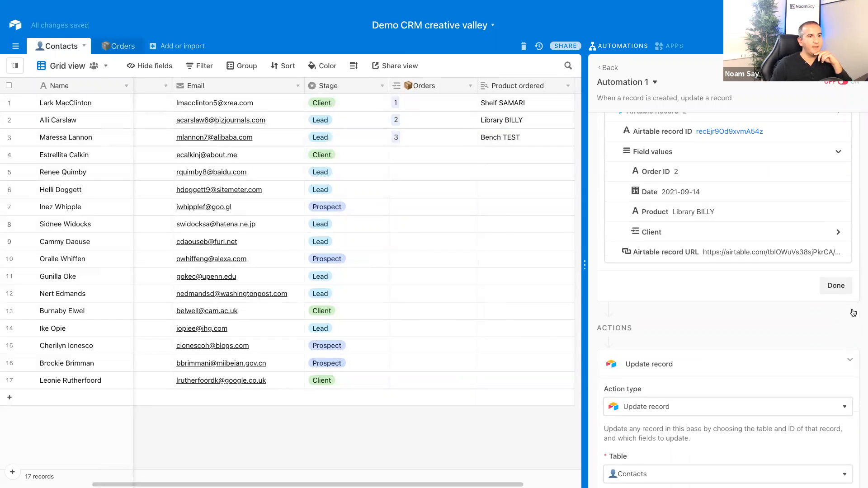
scroll(853, 313, down, 5)
click(840, 410)
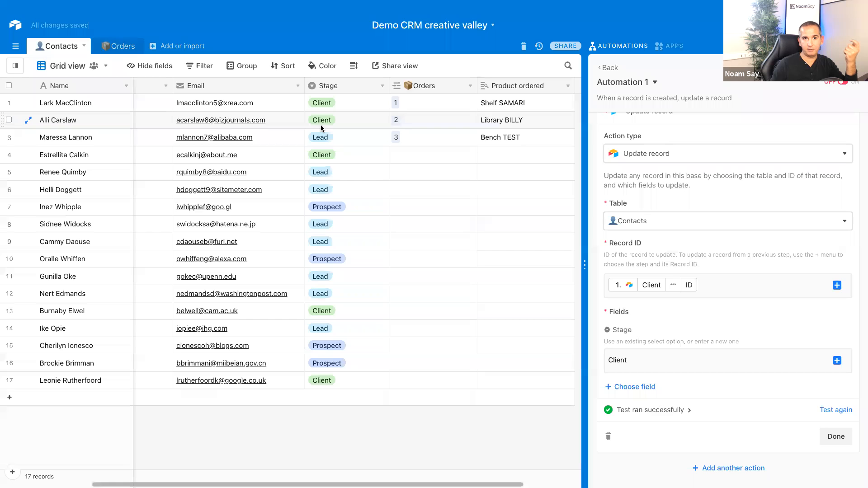
click(836, 438)
click(835, 361)
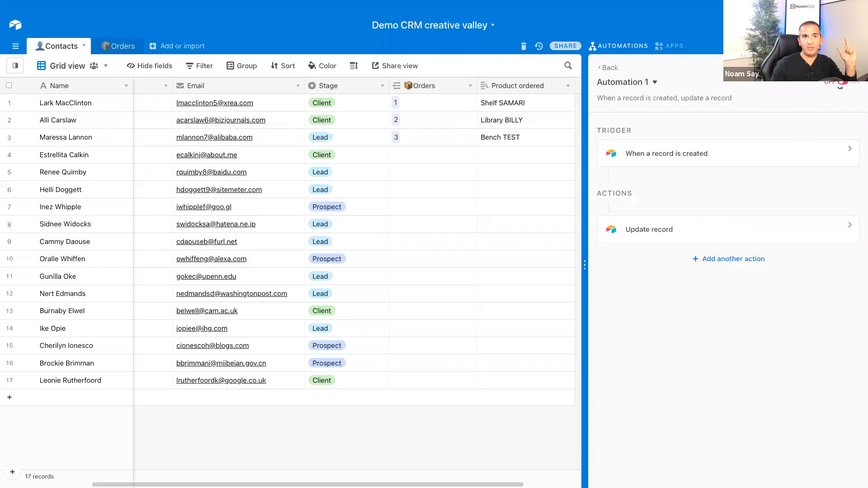
Turn on the automation and add order 4 dated 21/9/2021 to the Orders table
click(842, 83)
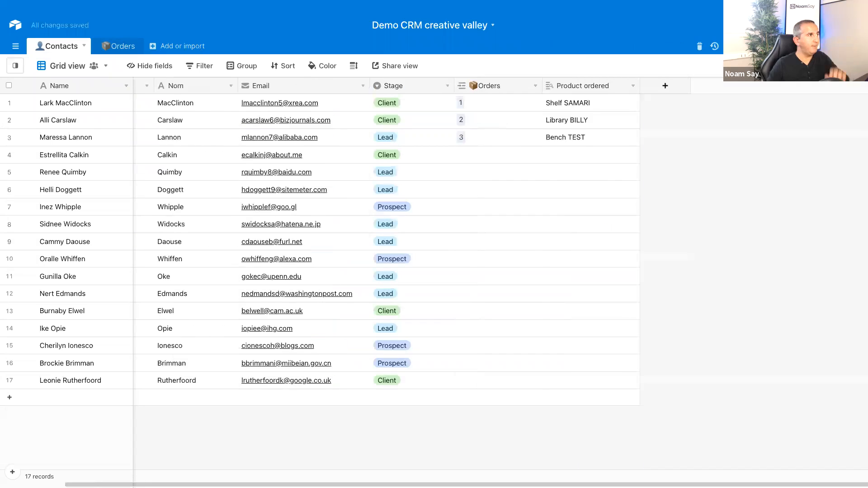
click(117, 46)
click(61, 154)
click(148, 153)
click(147, 152)
click(146, 245)
Look up a Lead in Contacts and link order 4 to the fifth contact as its client
click(290, 155)
click(53, 47)
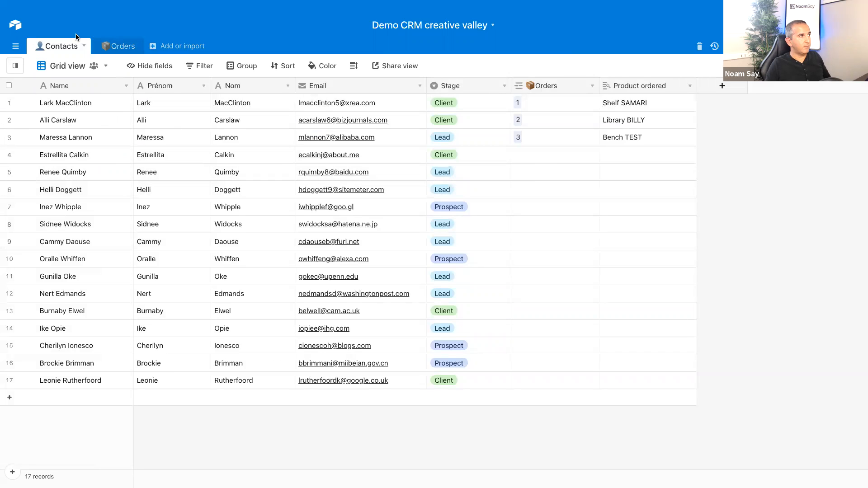
click(119, 46)
click(289, 156)
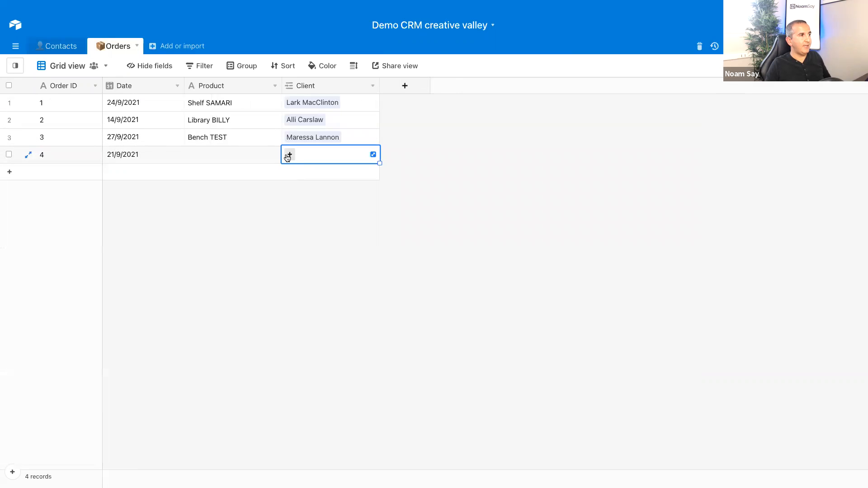
click(288, 155)
text(re)
click(226, 90)
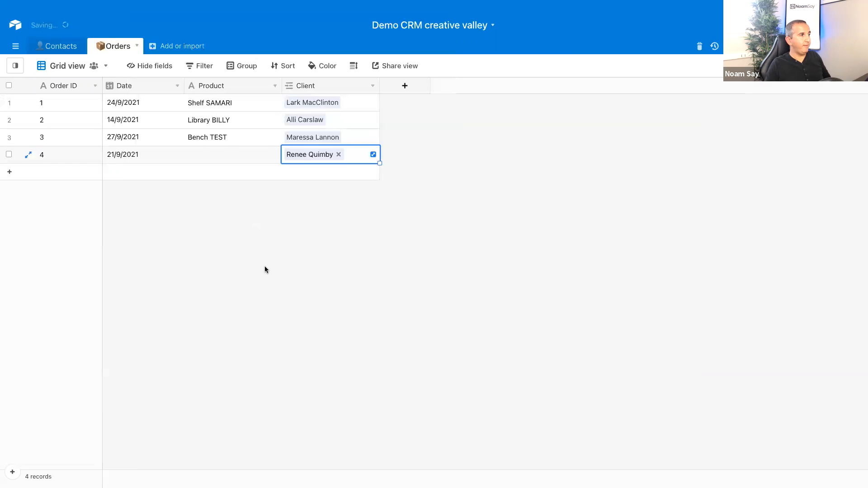
key(Escape)
Check the fifth contact's Stage in Contacts and compare it with order 4 in Orders
click(59, 46)
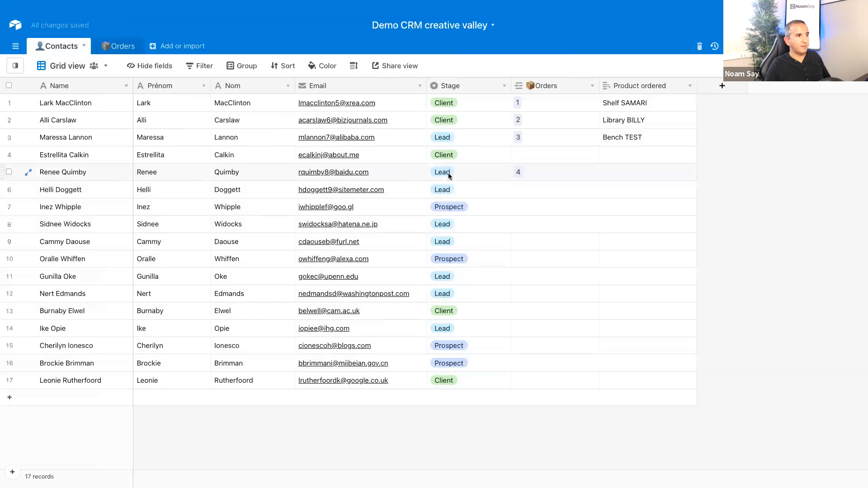
click(474, 172)
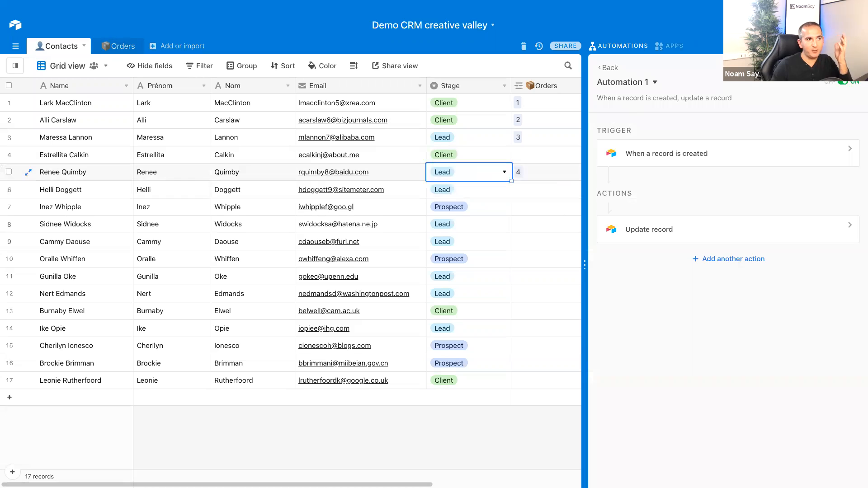
click(124, 44)
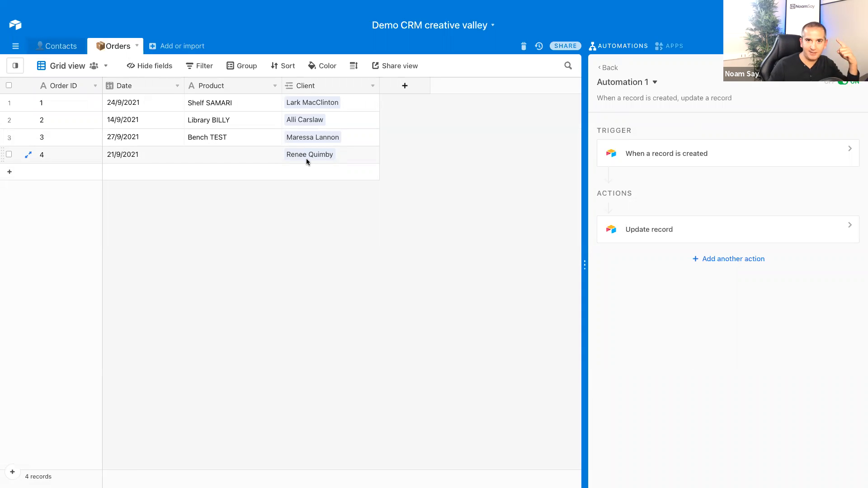
Change the automation's trigger type to When record matches conditions, watching the Orders table
click(710, 154)
click(704, 201)
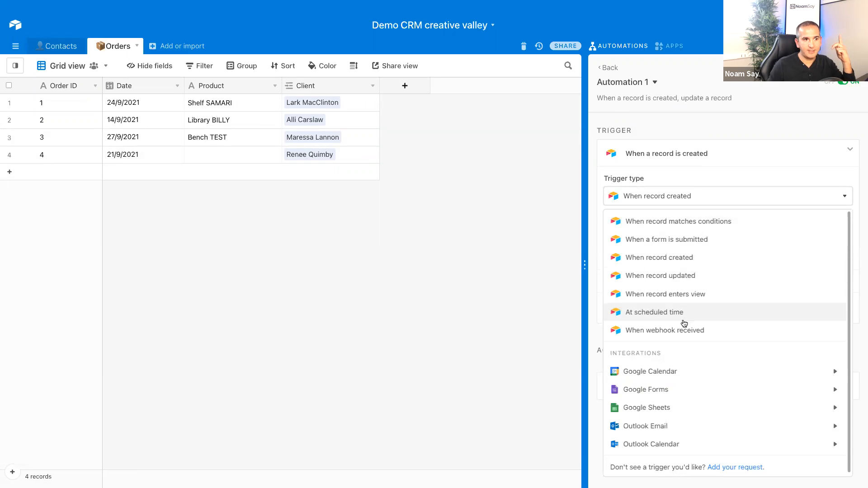
click(688, 213)
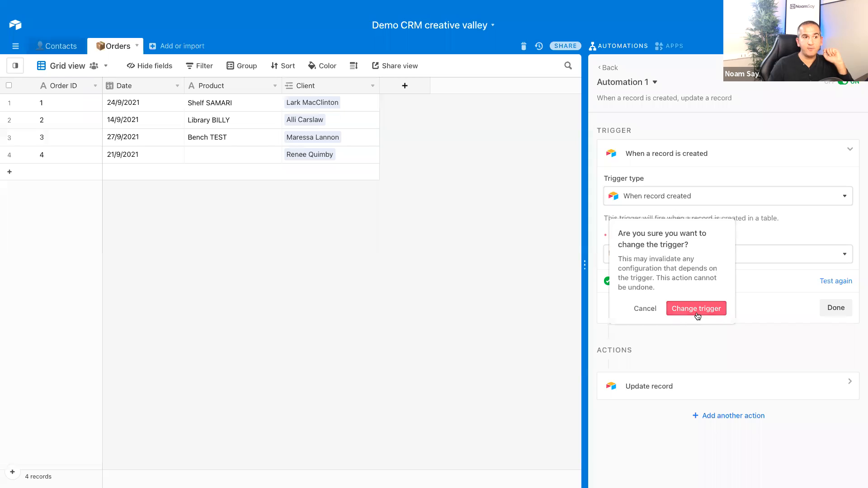
click(697, 309)
click(736, 263)
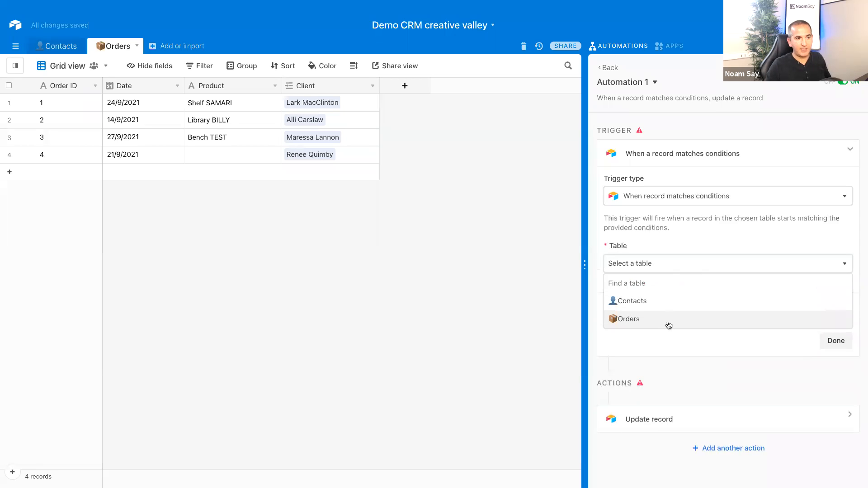
click(669, 322)
Set the trigger condition to Client is not empty, test the trigger and update the live automation
click(633, 303)
click(683, 302)
click(686, 392)
click(737, 303)
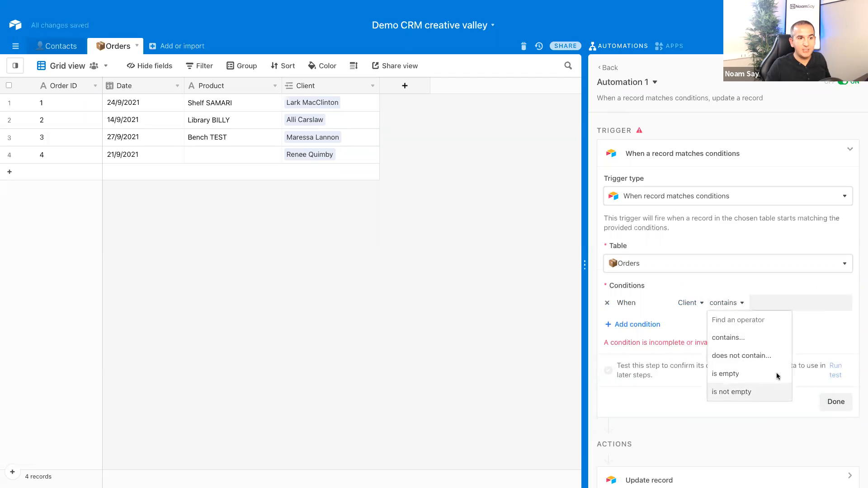
click(768, 391)
click(837, 357)
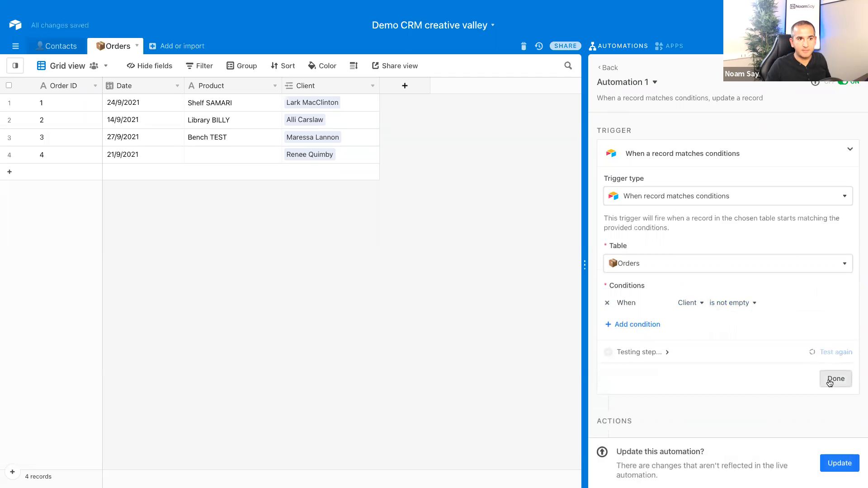
click(831, 382)
click(828, 457)
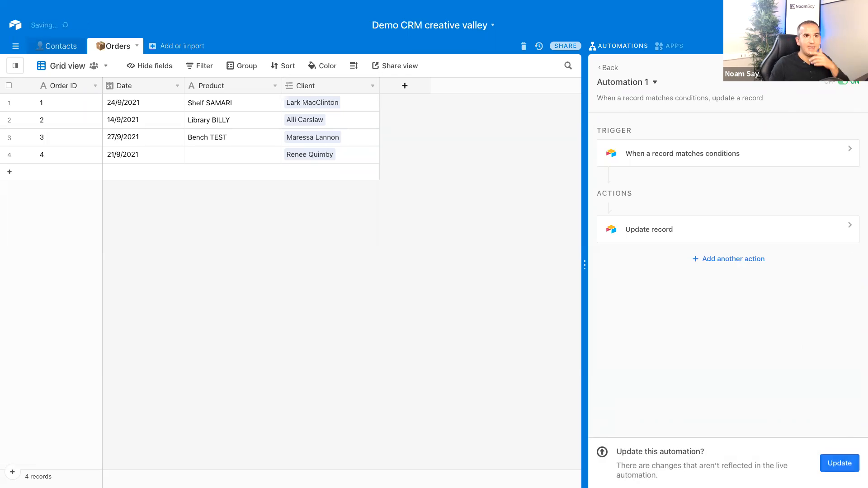
click(9, 154)
right_click(9, 157)
click(48, 273)
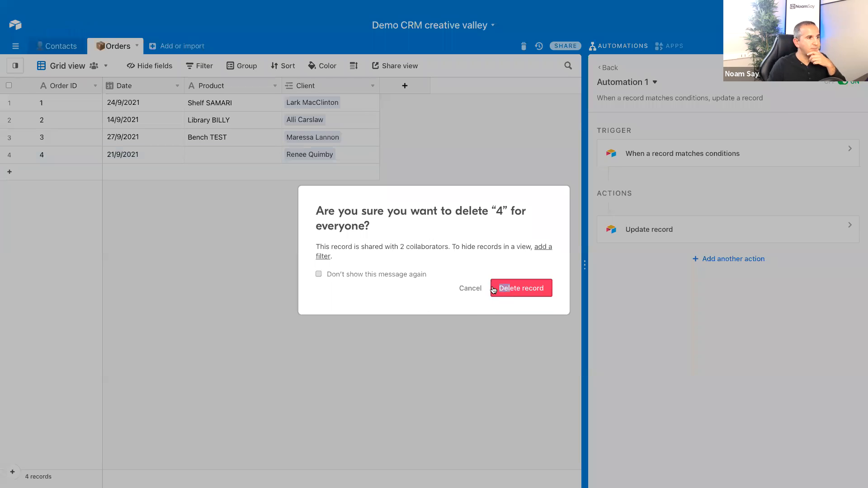
click(471, 288)
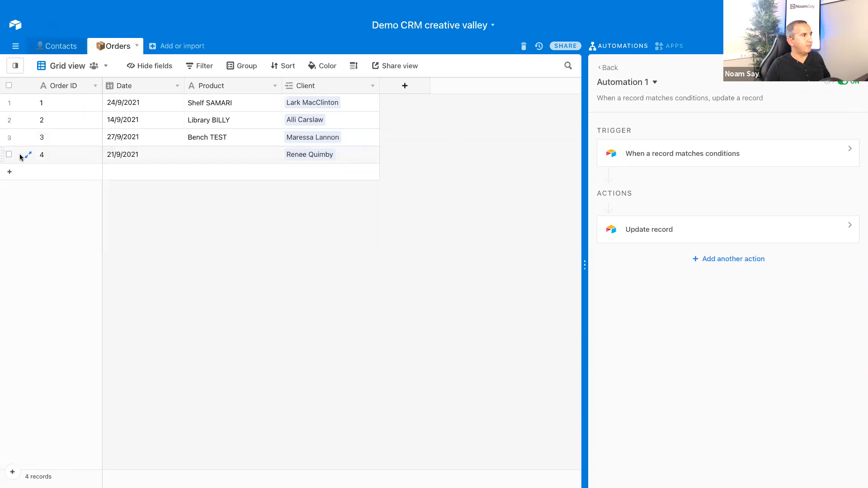
Add a new order dated 23/9/2021 and copy order 4's client into it
click(128, 177)
click(151, 173)
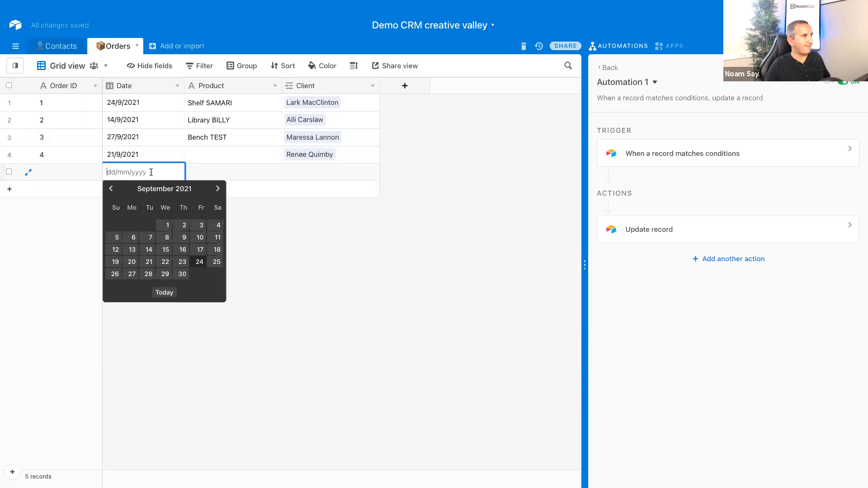
click(183, 262)
click(315, 155)
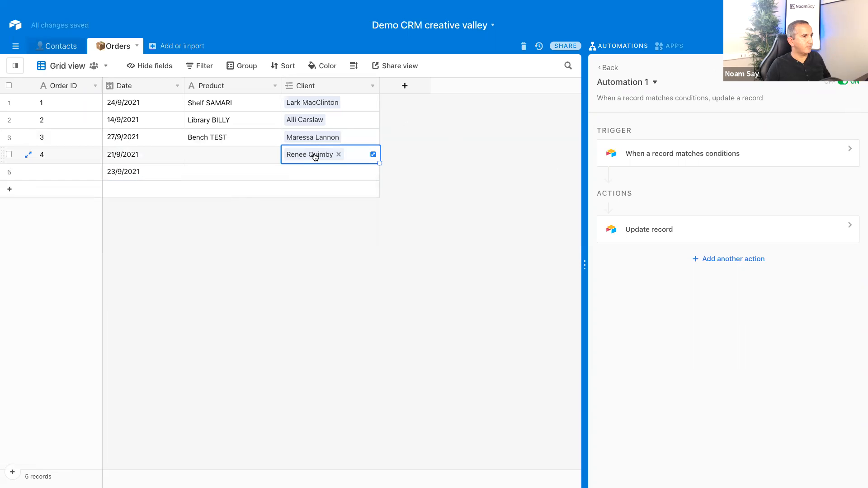
key(ctrl+c)
click(320, 174)
key(ctrl+v)
Check the fifth contact's Stage in Contacts and unlink the unnamed order from that contact
click(56, 46)
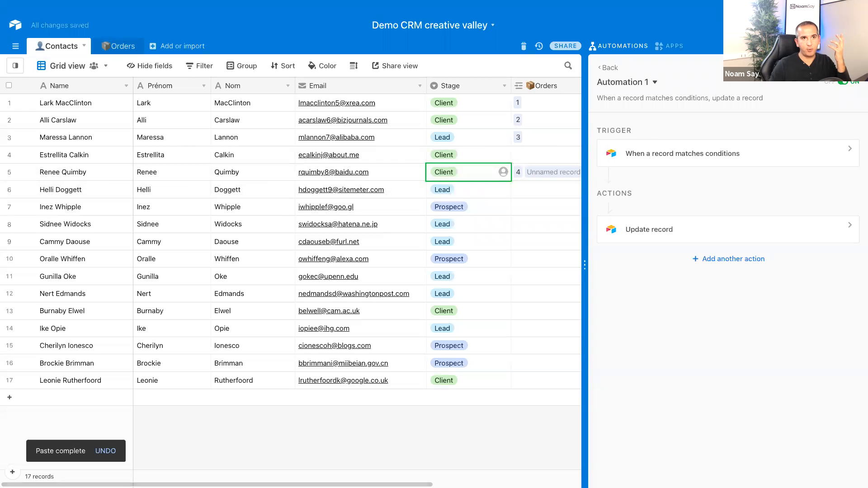
click(855, 46)
click(571, 177)
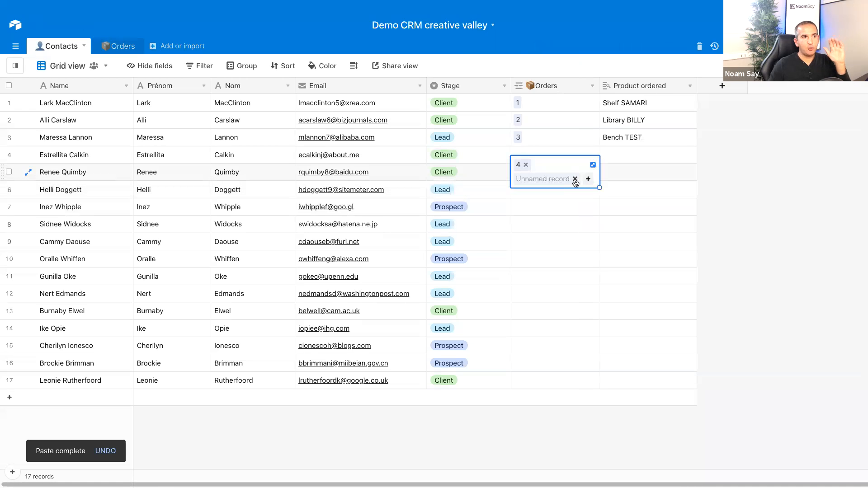
click(574, 179)
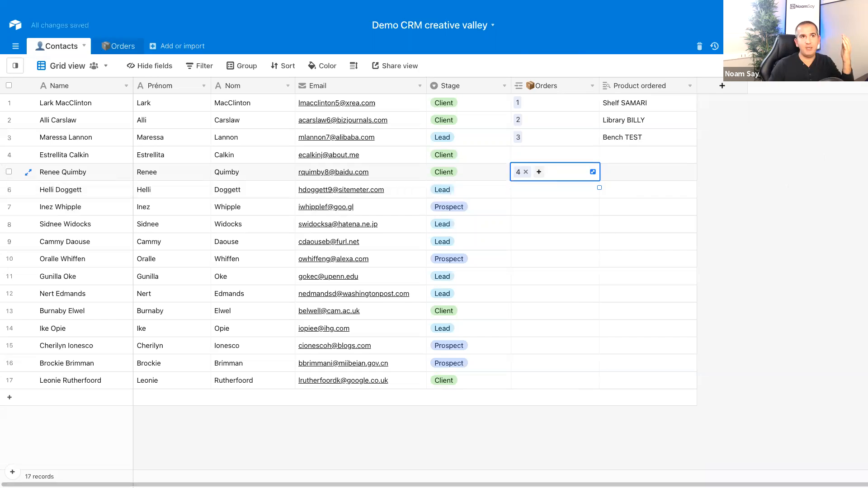
Examine the additional actions and third-party integrations available for the automation, such as Slack, Gmail and Salesforce
click(795, 47)
click(723, 259)
scroll(705, 307, down, 5)
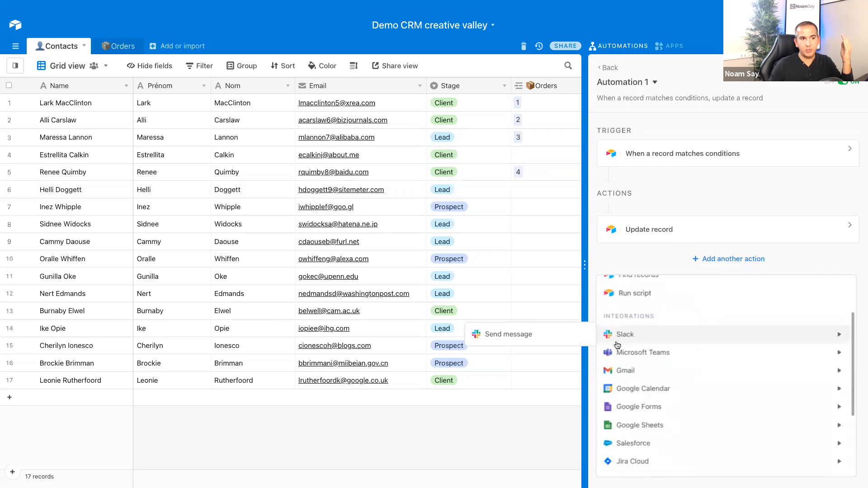
scroll(656, 325, down, 3)
mouse_move(647, 361)
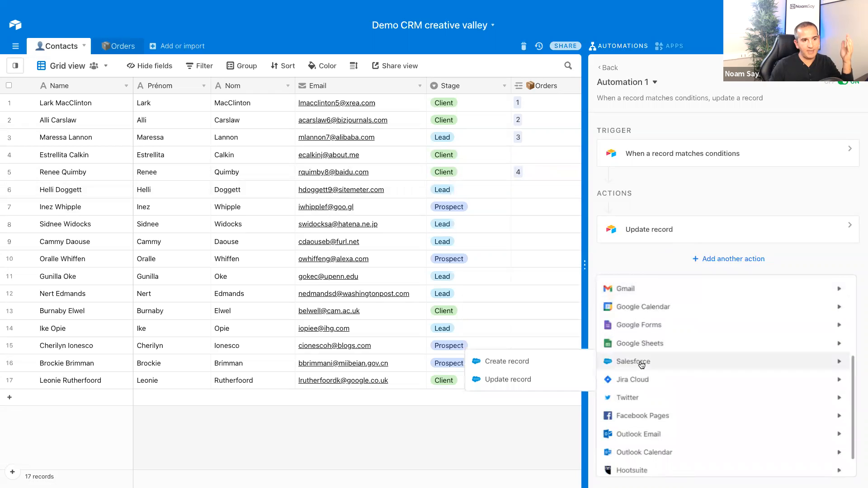
scroll(647, 352, down, 1)
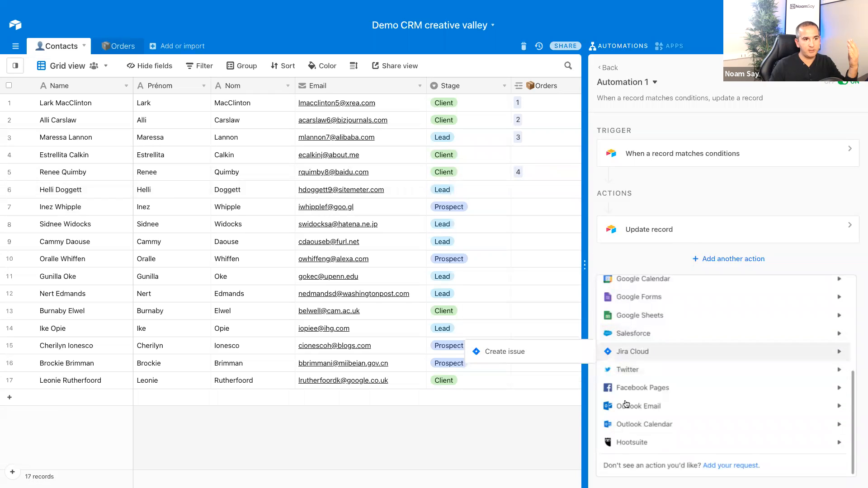
mouse_move(640, 426)
scroll(663, 433, up, 5)
mouse_move(677, 423)
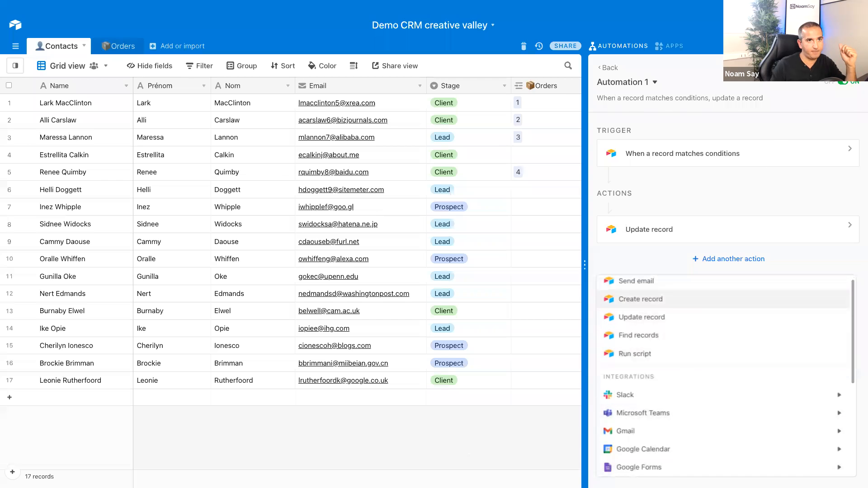
click(724, 185)
click(619, 46)
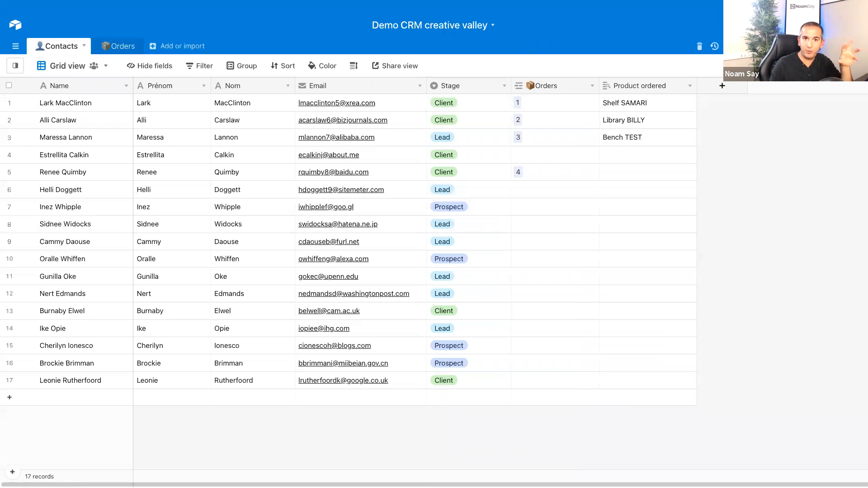
Add the Chart app from the marketplace as a bar chart of Contacts by Stage and review its settings
click(845, 46)
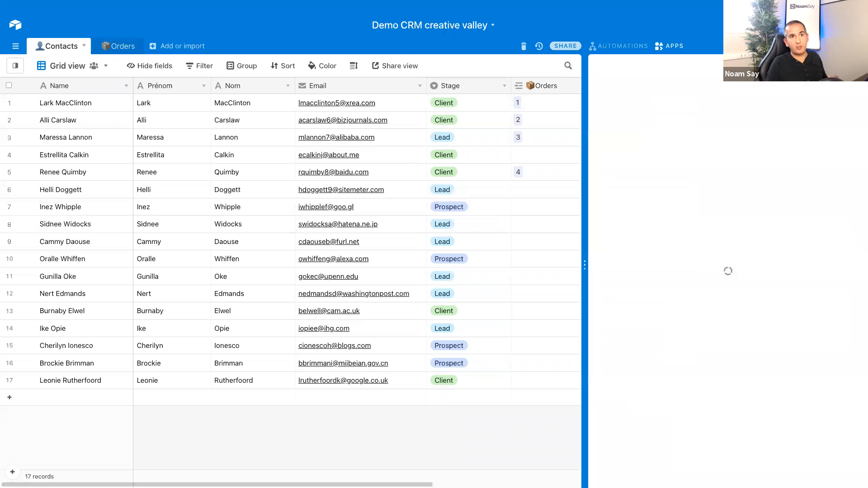
click(729, 361)
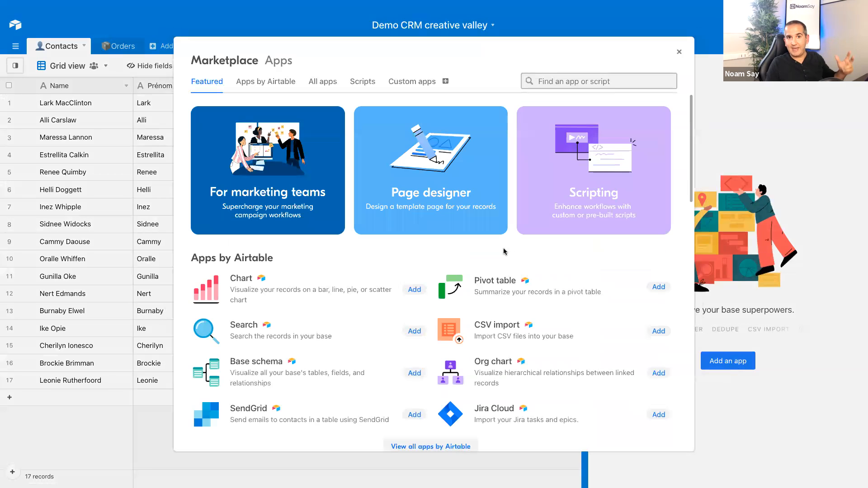
scroll(504, 252, down, 3)
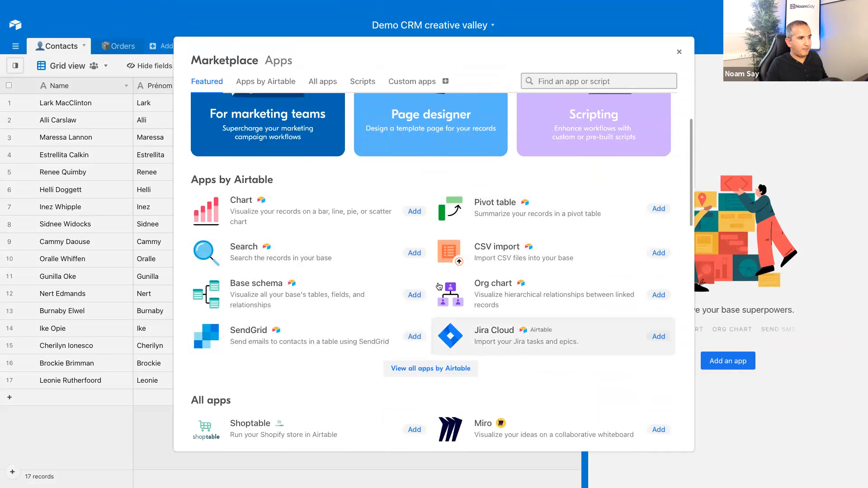
click(272, 206)
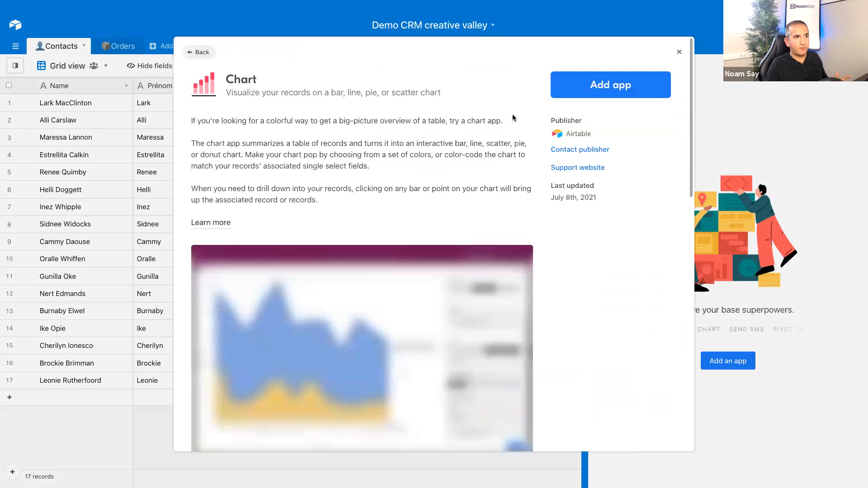
click(617, 89)
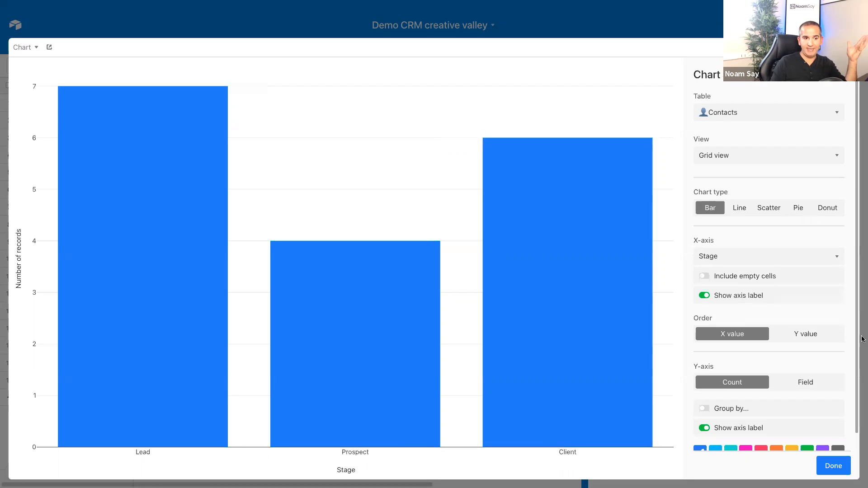
scroll(735, 337, down, 1)
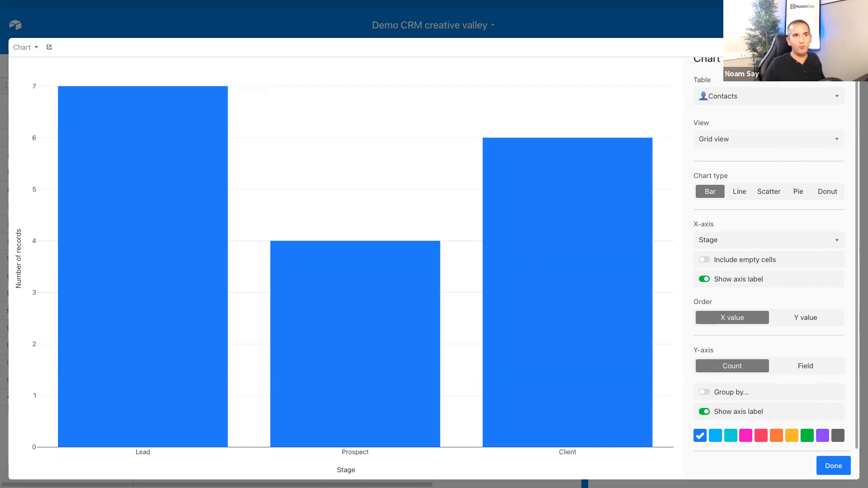
key(Escape)
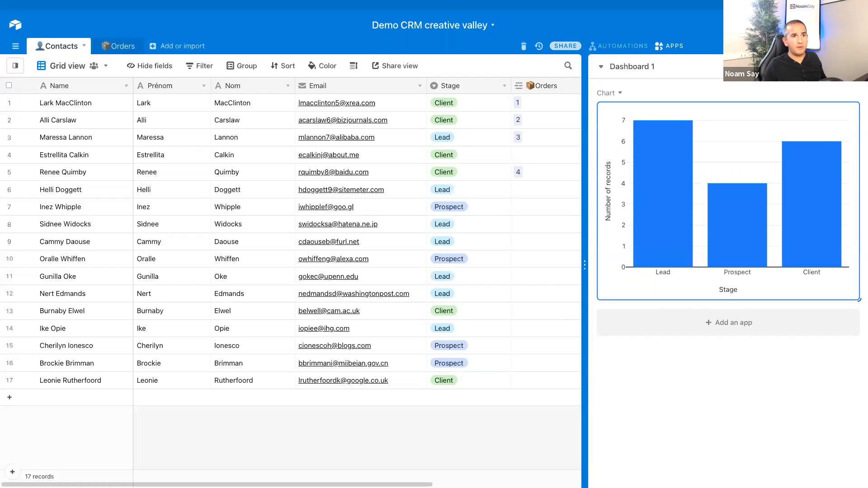
click(669, 46)
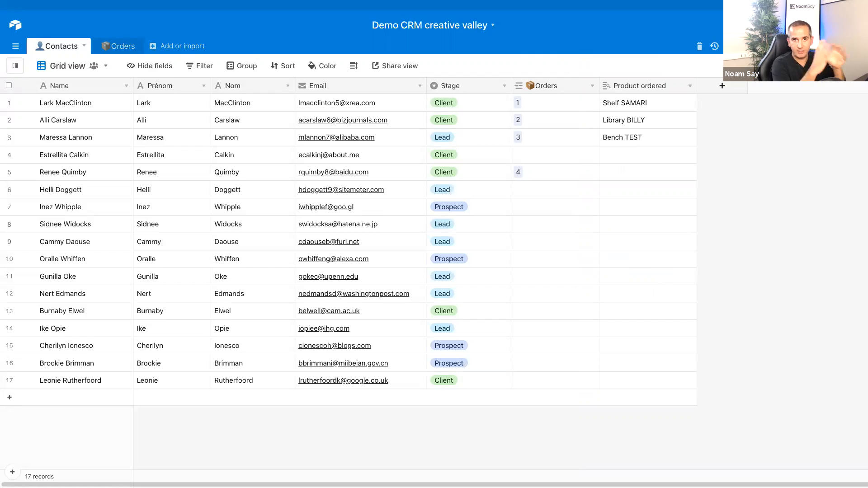
Review the product entries in the Orders table's Product field
click(121, 47)
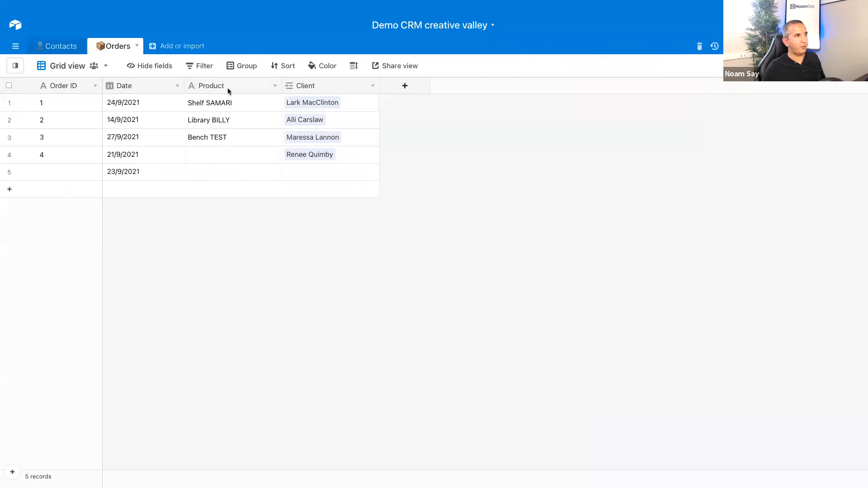
click(215, 106)
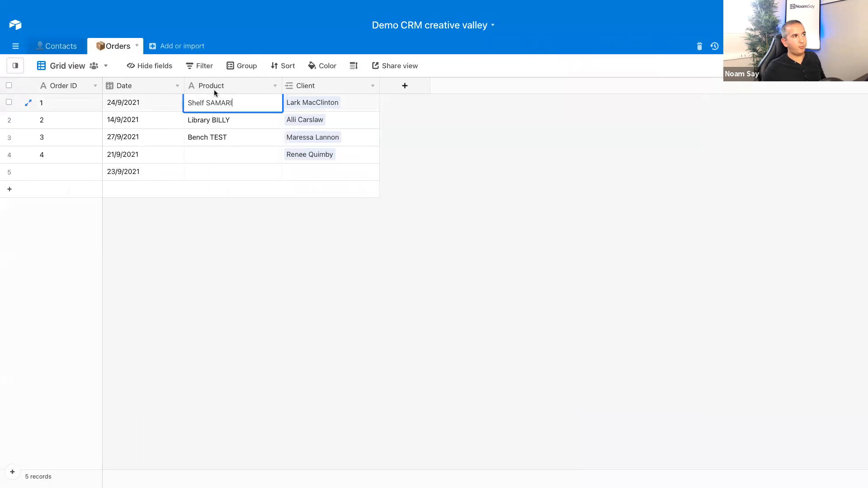
click(200, 122)
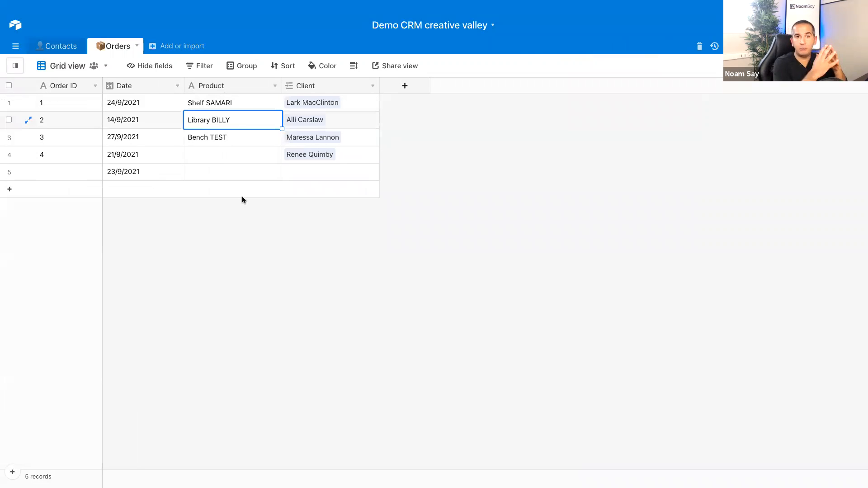
double_click(212, 156)
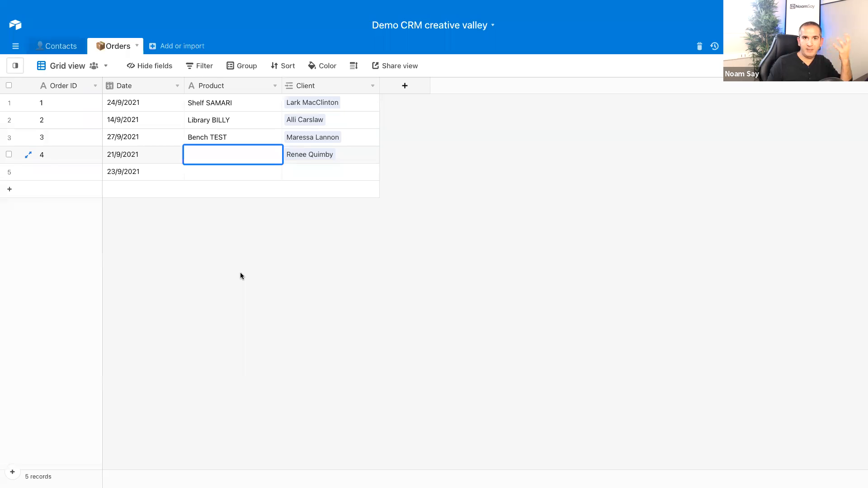
click(262, 287)
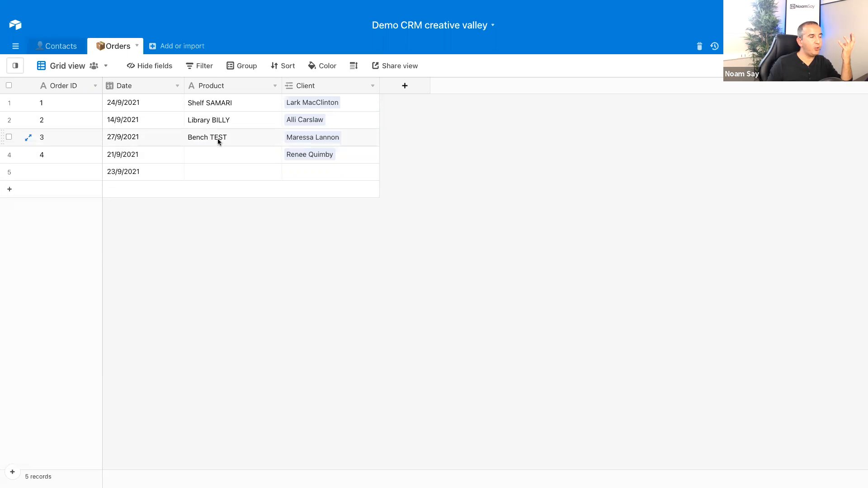
click(218, 104)
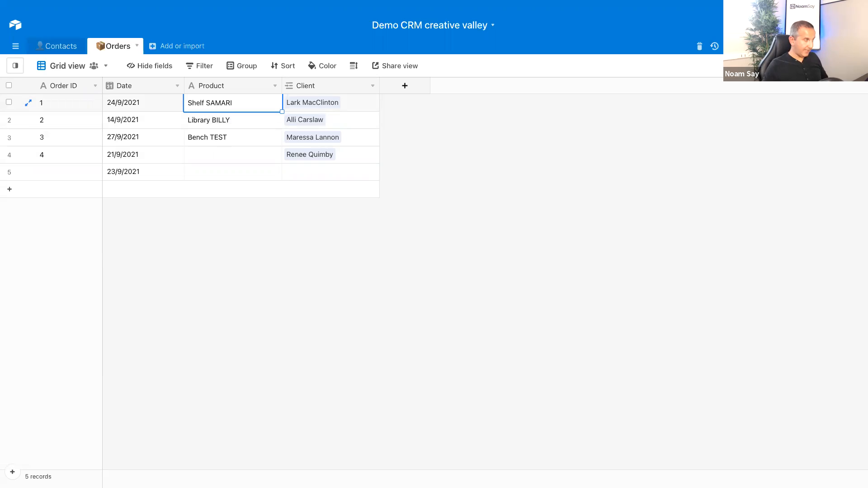
Create an empty table and name it Products with a watch emoji in front
click(152, 48)
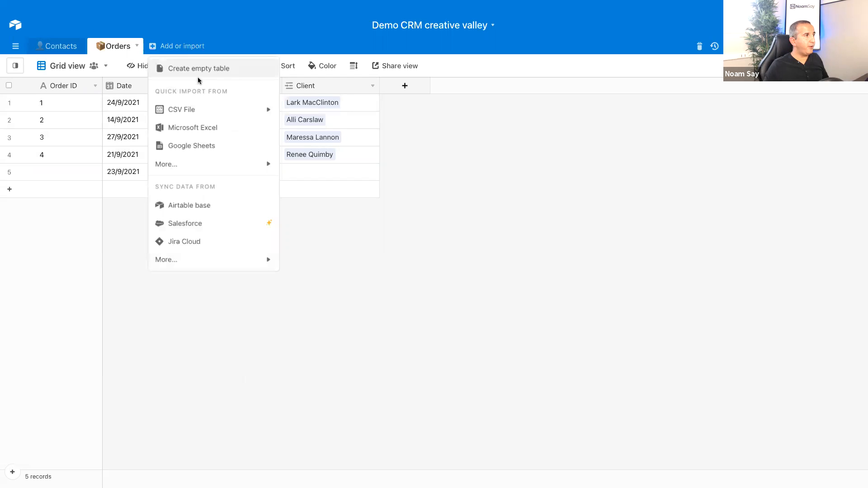
click(205, 73)
text(⌚Products)
double_click(192, 46)
text(PR)
key(BackSpace)
text(roducts)
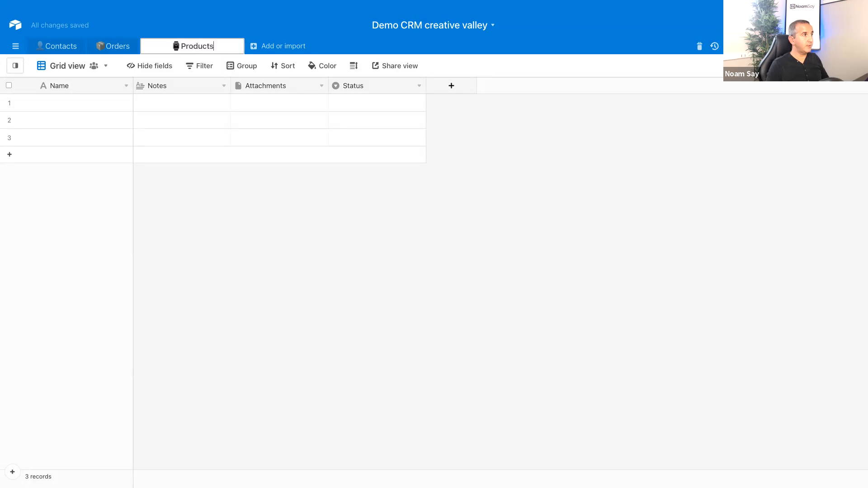
key(Return)
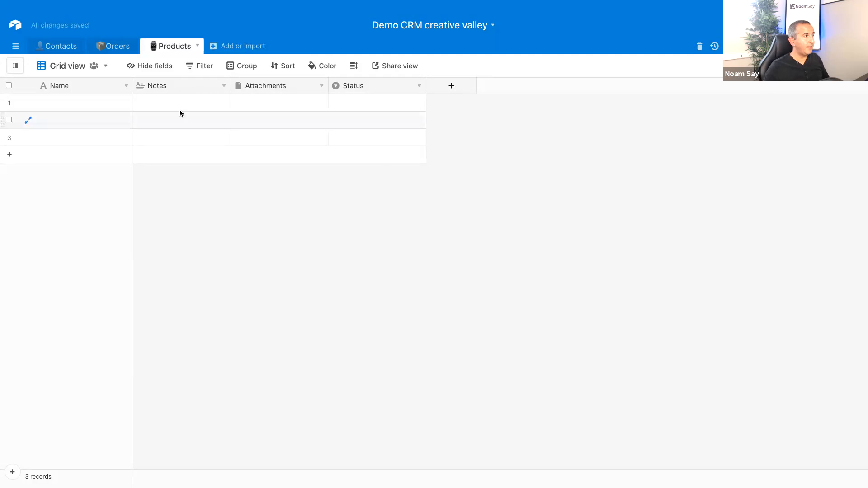
In Orders, give the fifth record Order ID 5 and change order 3's product to Bench BLANDA
click(116, 46)
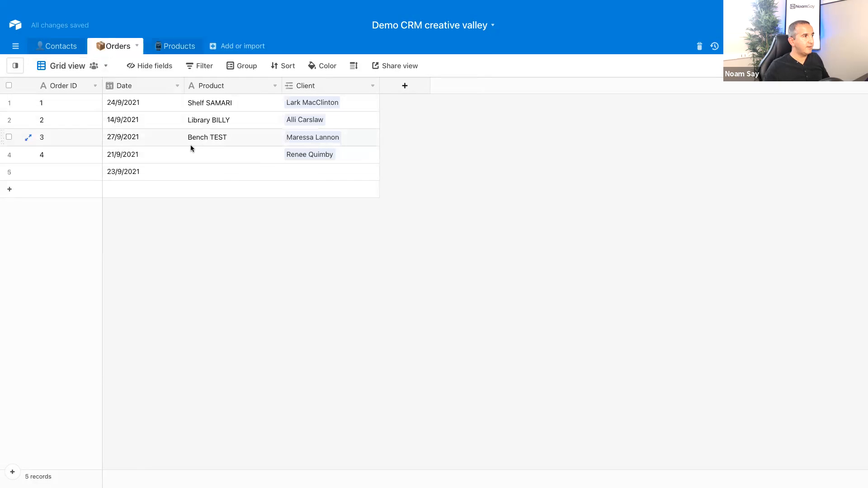
click(53, 177)
click(53, 178)
text(5)
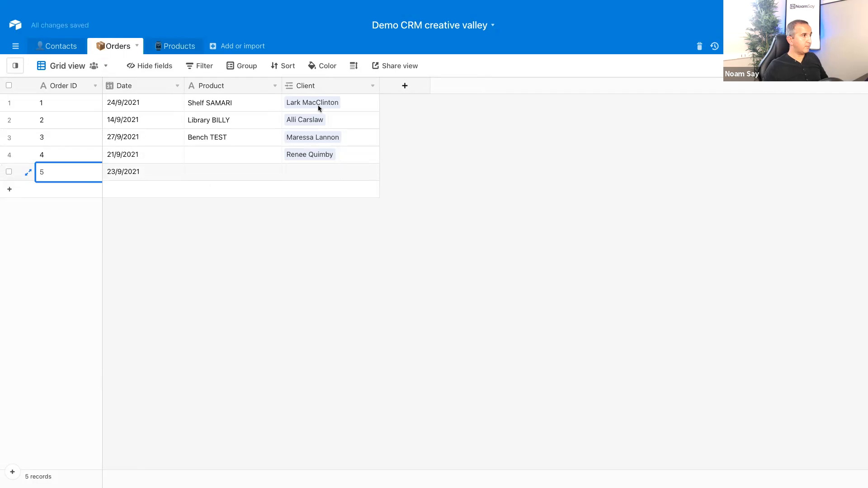
double_click(212, 137)
double_click(212, 136)
text(BLANDA)
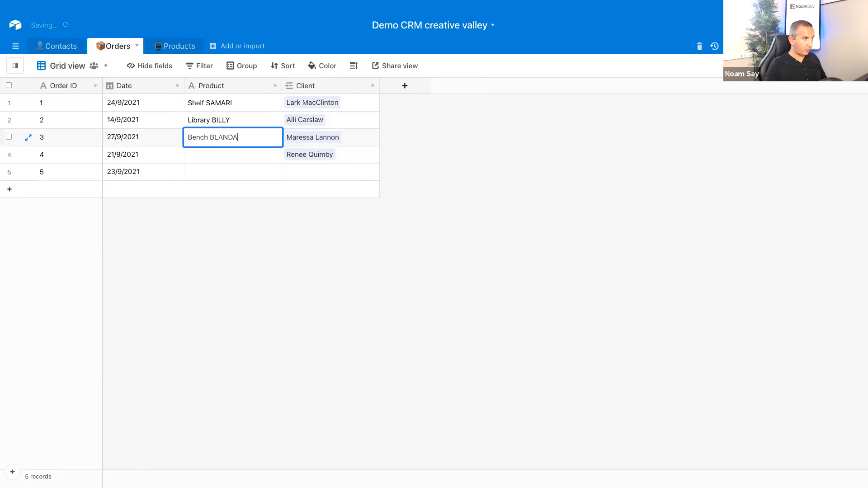
click(234, 186)
Copy order 2's product, Library BILLY, into the Product field of orders 4 and 5
click(232, 119)
key(ctrl+c)
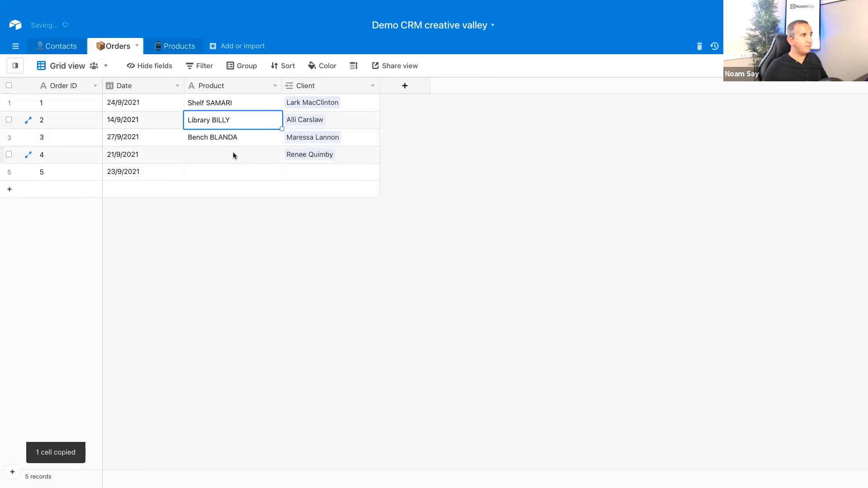
drag(231, 157, 229, 172)
key(ctrl+v)
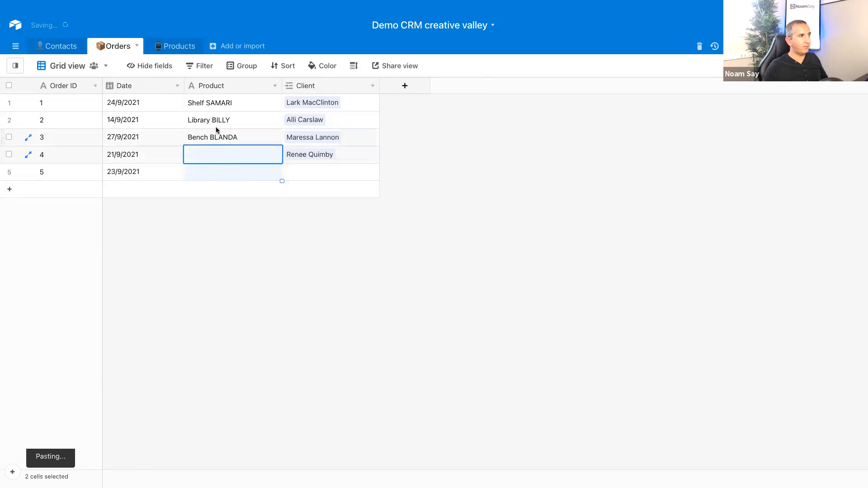
click(229, 230)
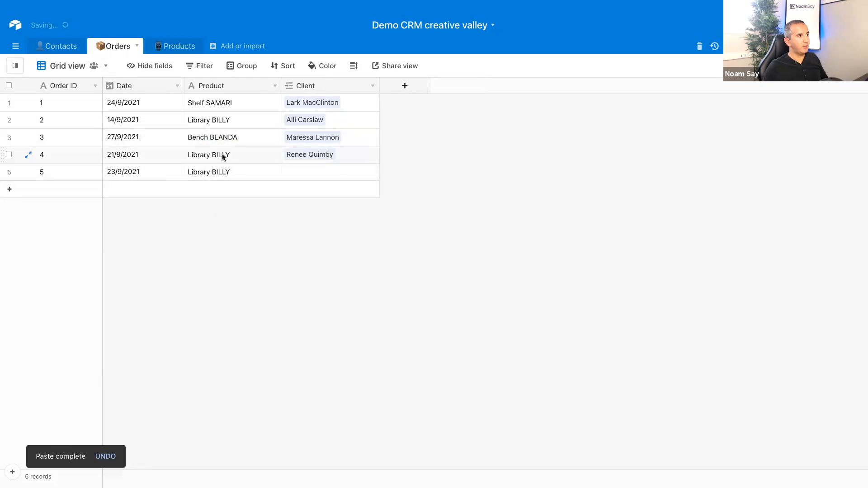
click(212, 120)
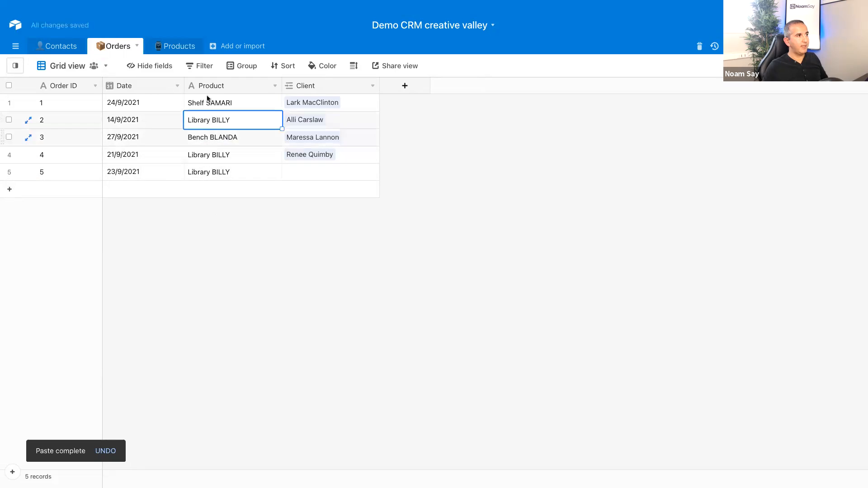
Link order 5's Client field to the fourth contact in the record list
click(288, 172)
click(289, 172)
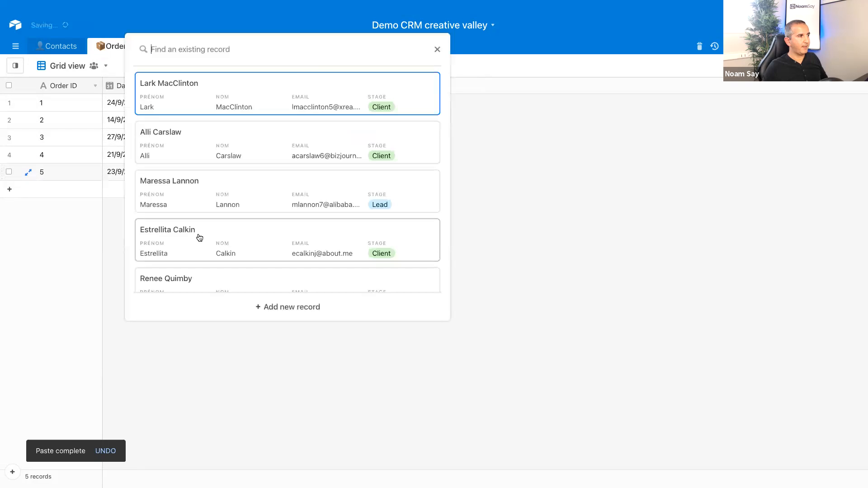
click(197, 239)
click(538, 210)
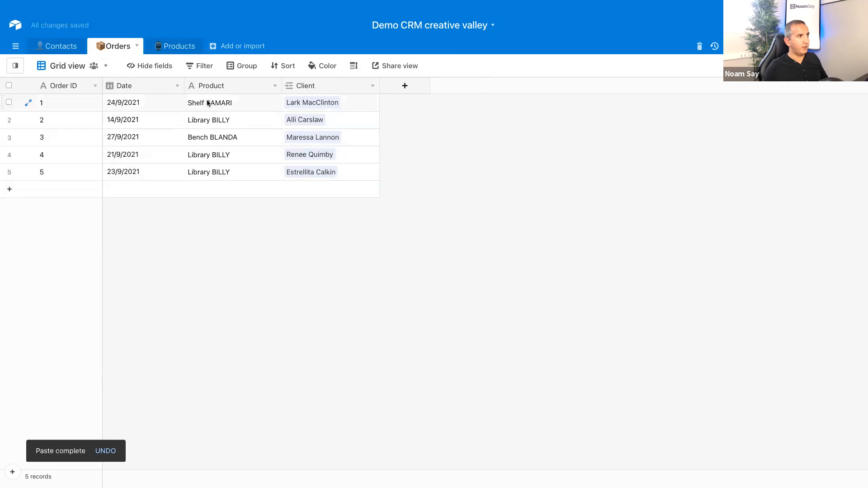
Narrow the Date and Product columns, and convert Product into a link to the Products table without linking to multiple records
drag(183, 82, 177, 83)
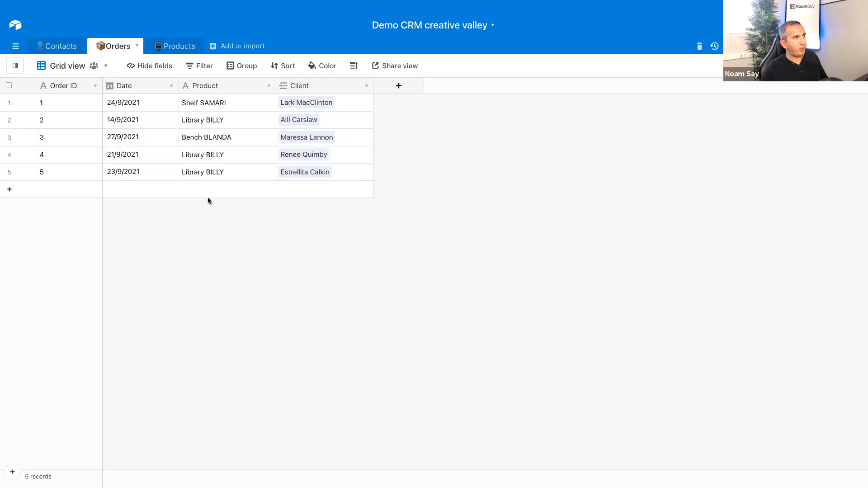
drag(275, 85, 266, 86)
click(257, 87)
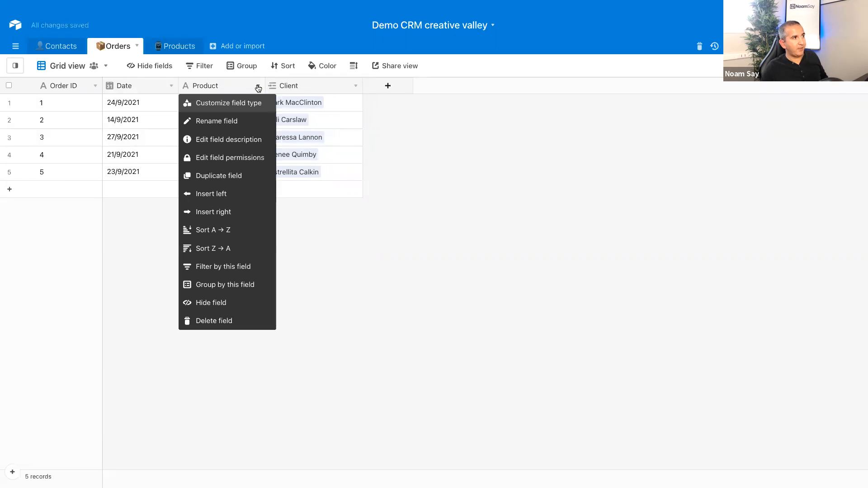
click(221, 103)
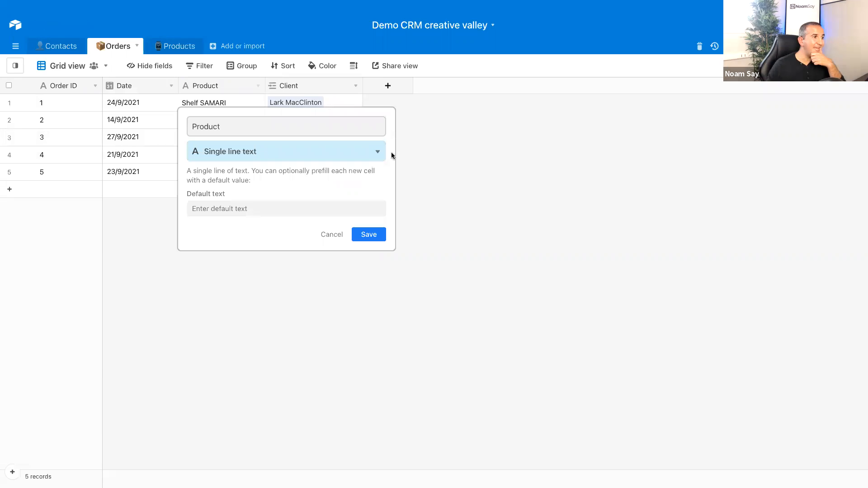
click(378, 152)
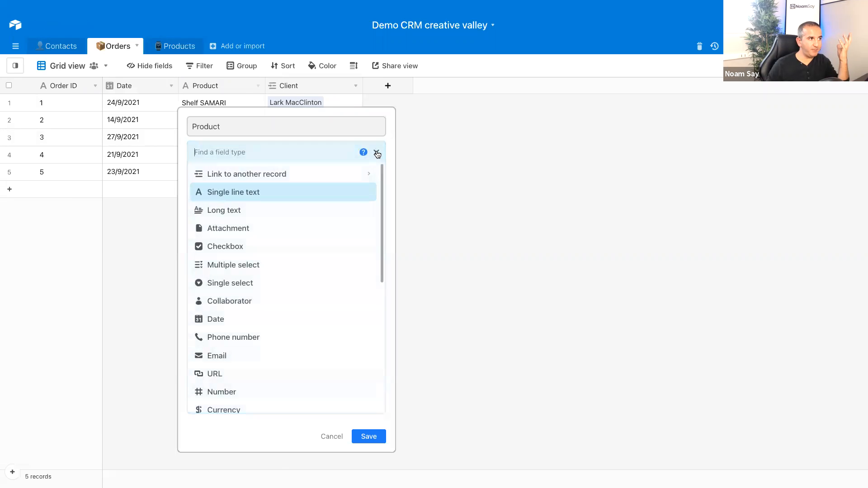
click(345, 175)
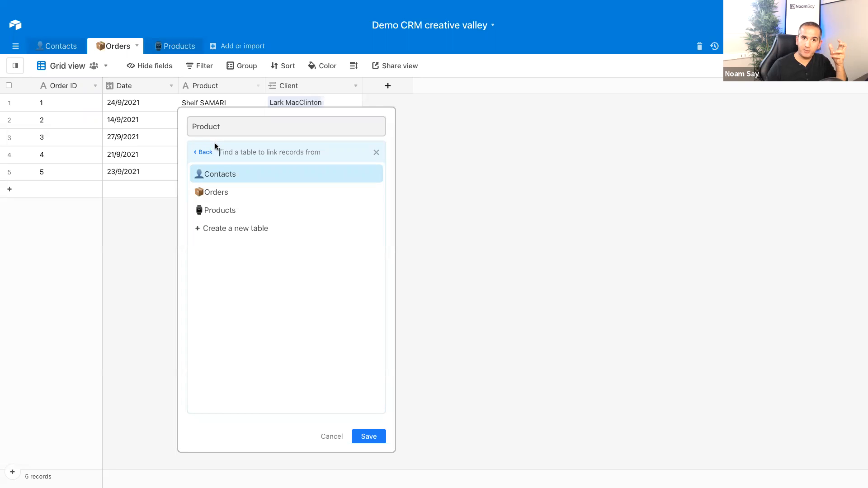
click(220, 211)
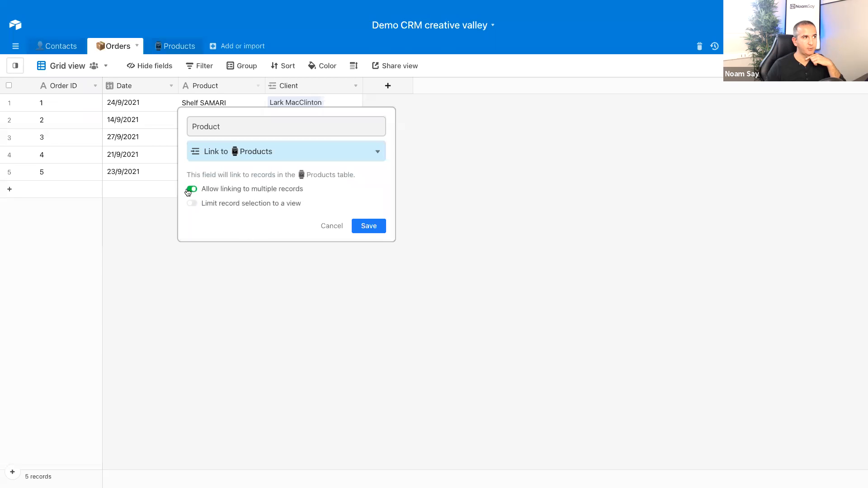
click(193, 190)
click(369, 227)
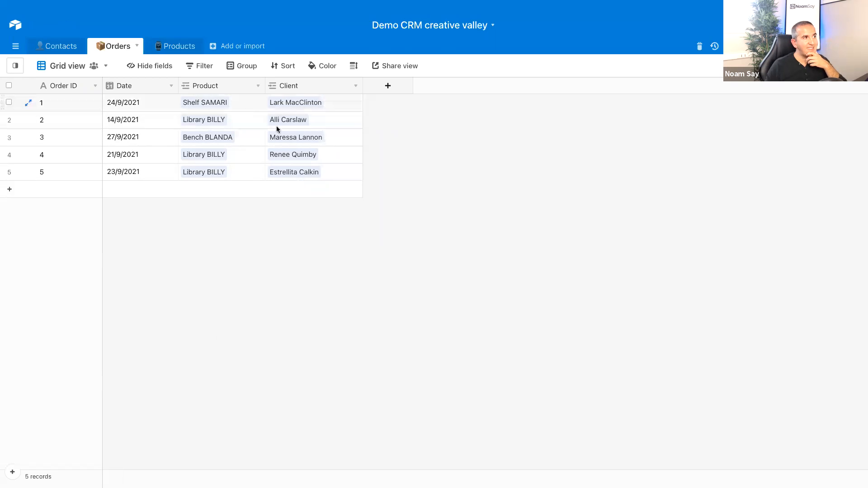
Examine the linked Shelf SAMARI product record and order 1's expanded record
click(249, 106)
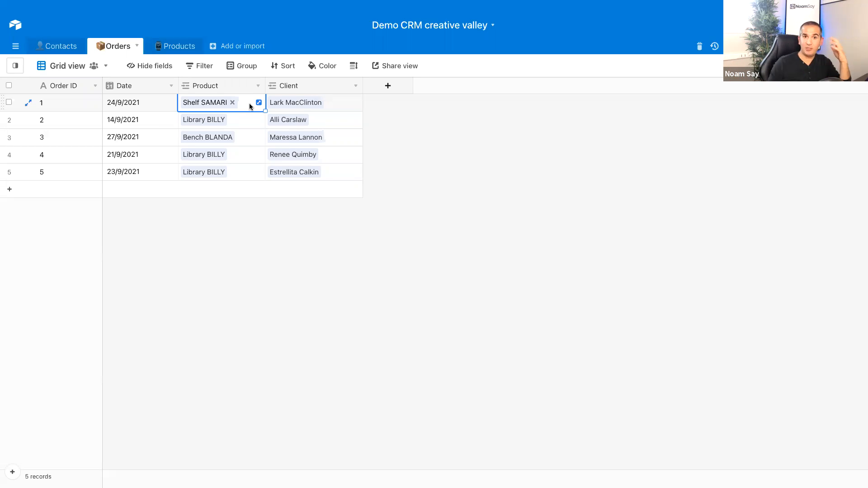
click(204, 102)
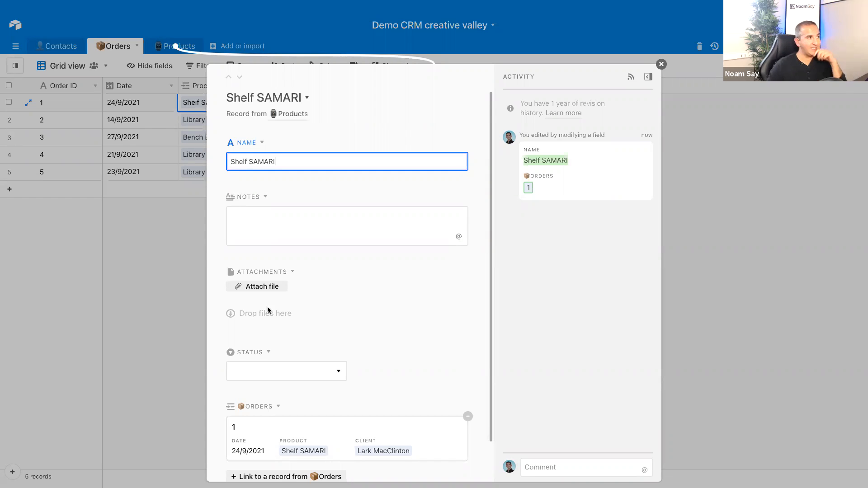
scroll(316, 249, down, 1)
scroll(275, 90, up, 1)
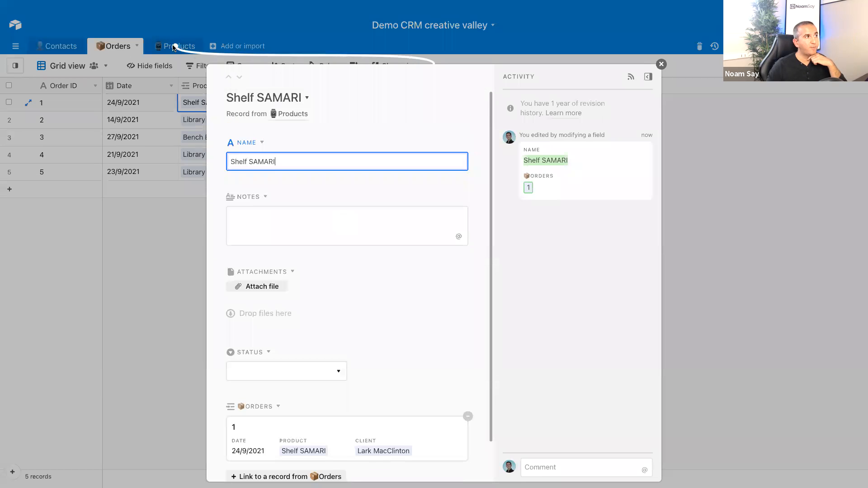
click(661, 64)
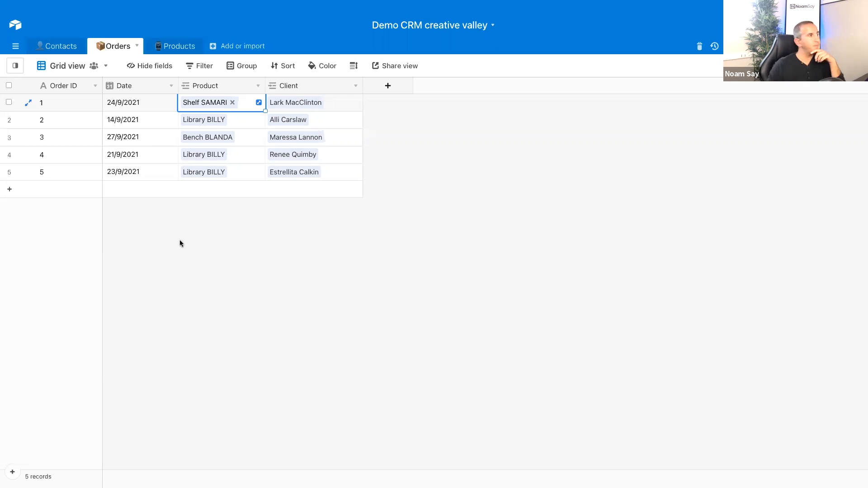
click(27, 103)
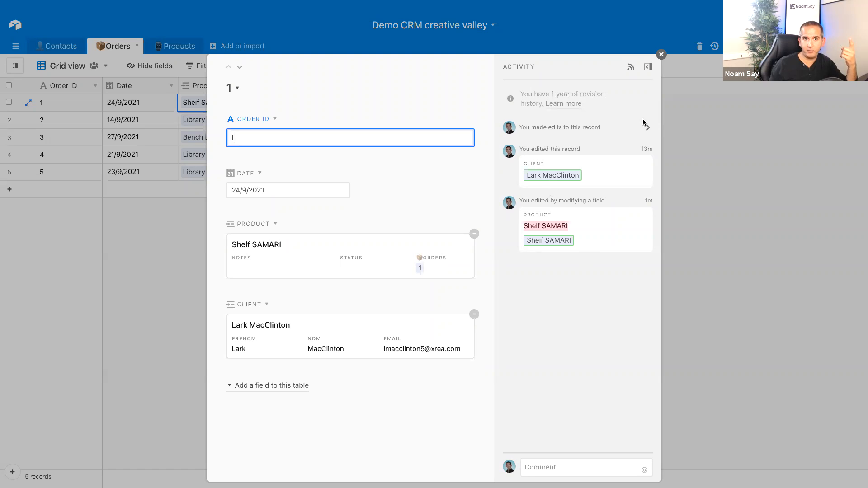
click(661, 55)
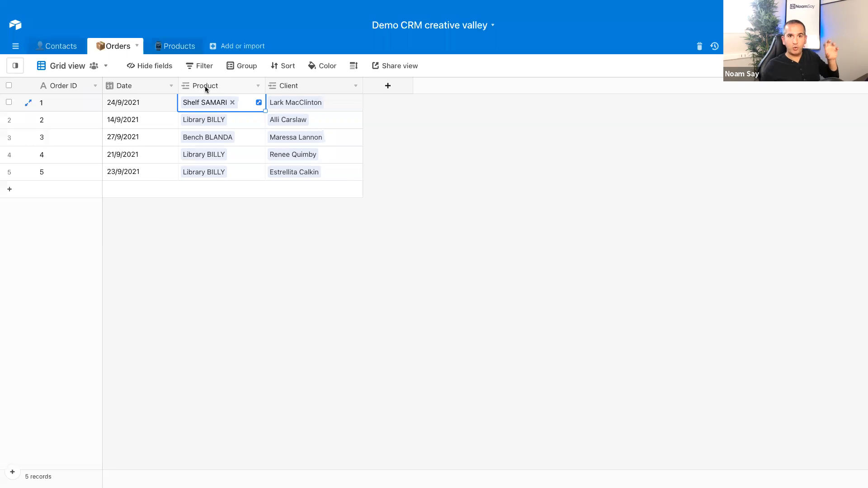
Delete the three empty records from the Products table and return to the Orders table
click(180, 47)
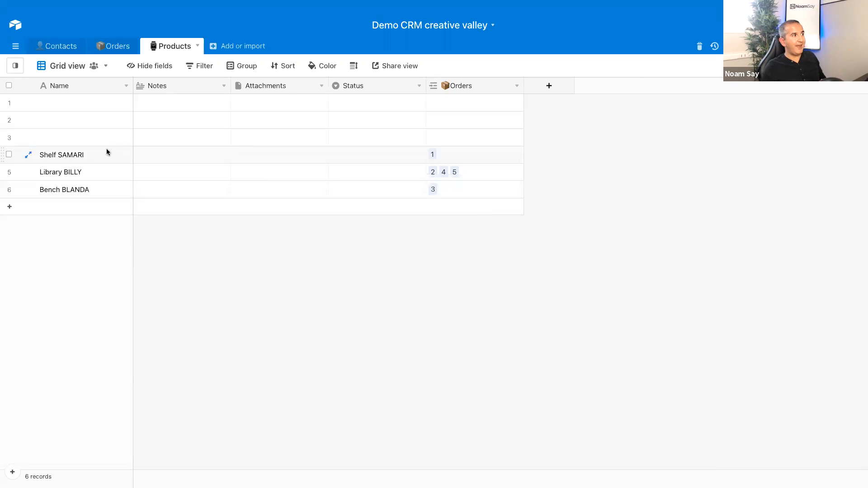
drag(83, 153, 83, 186)
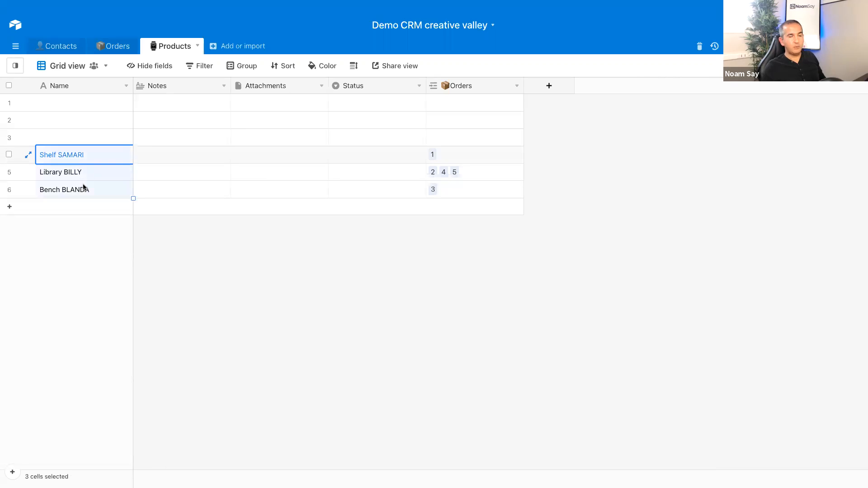
click(9, 102)
click(8, 120)
click(9, 137)
right_click(9, 137)
click(54, 163)
click(503, 290)
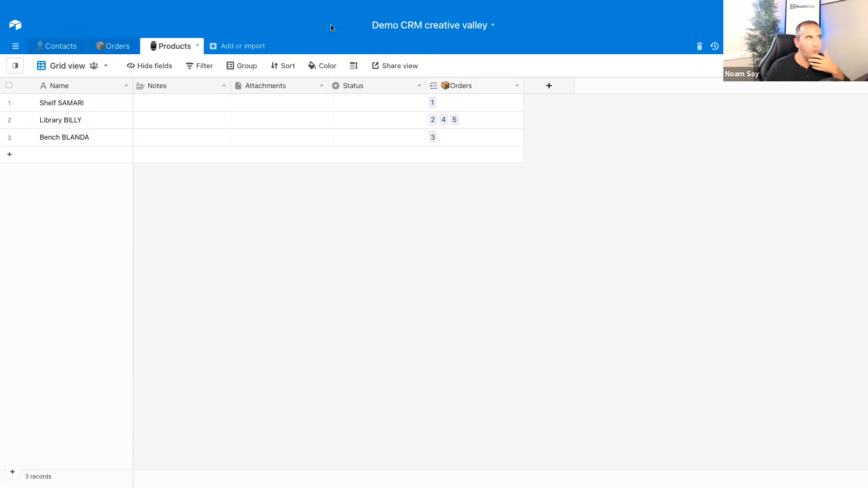
click(122, 48)
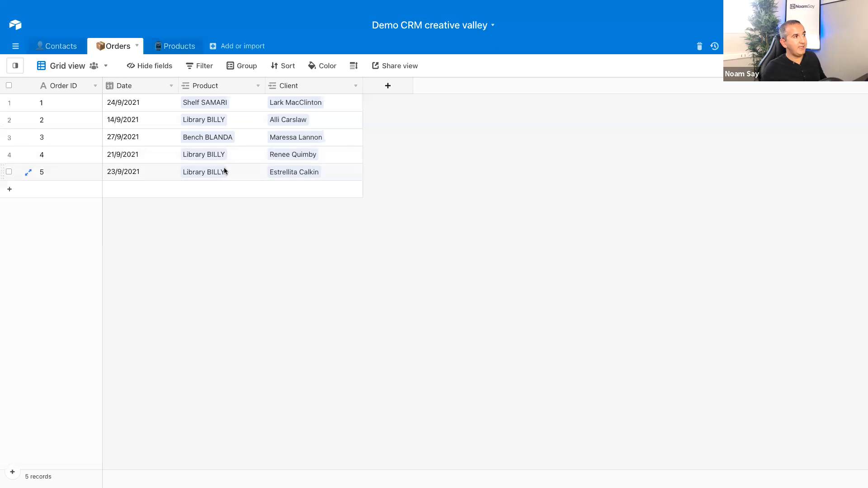
Add a new record to the Orders table dated 23/9/2021 and link its Product field to Shelf SAMARI
click(174, 50)
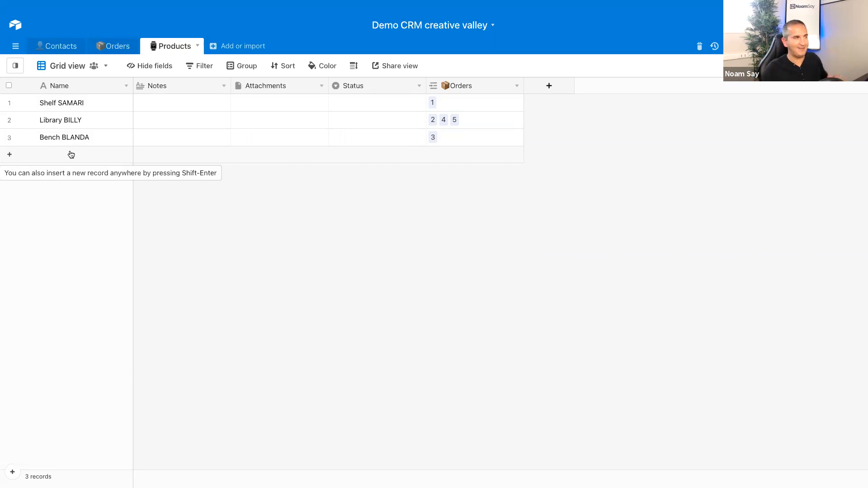
click(113, 46)
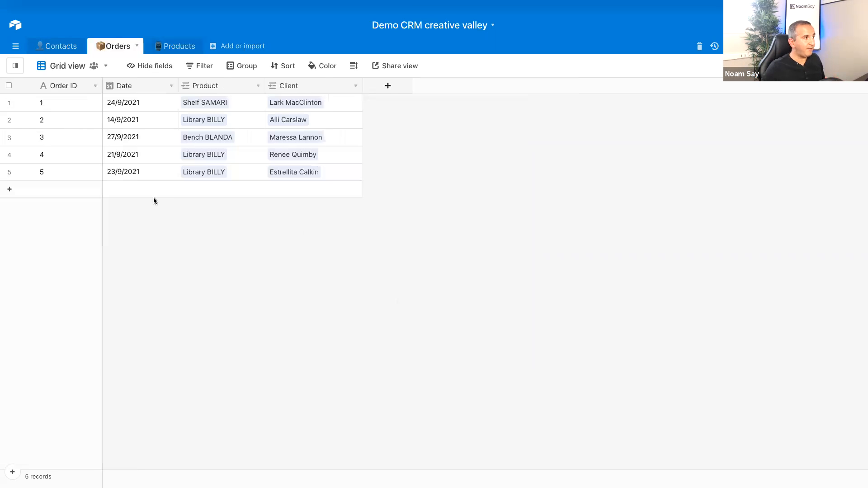
click(121, 191)
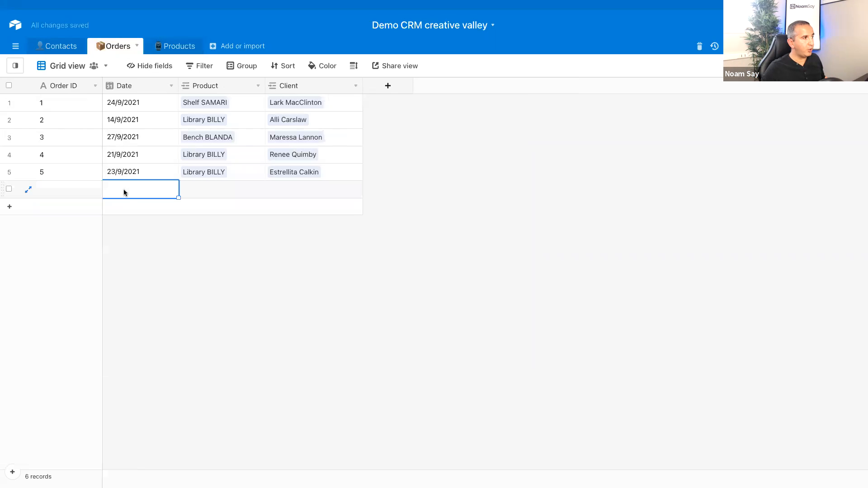
click(130, 173)
double_click(131, 189)
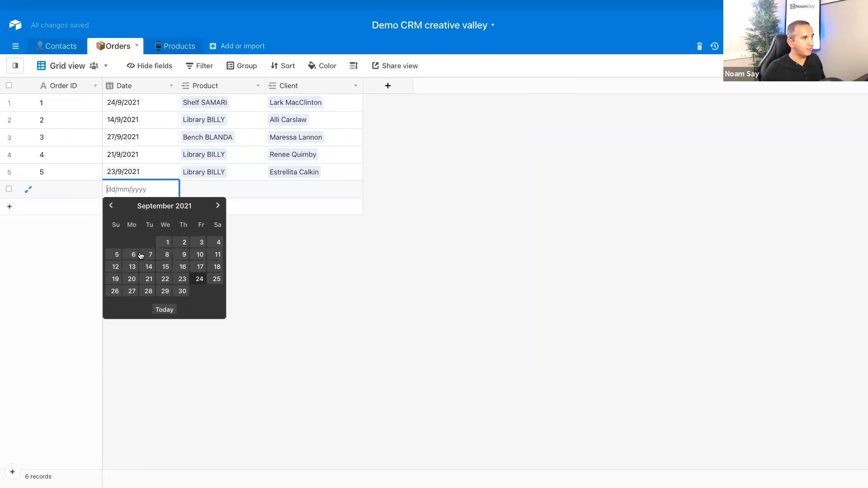
click(183, 279)
click(205, 195)
click(185, 190)
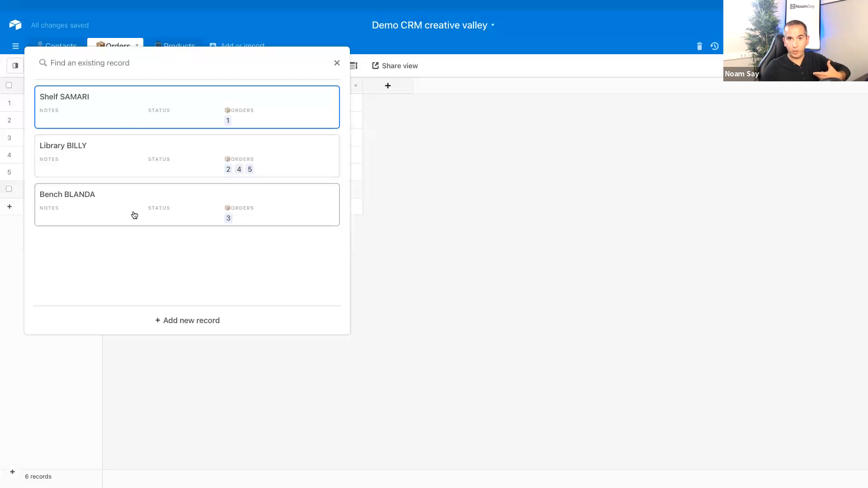
click(97, 121)
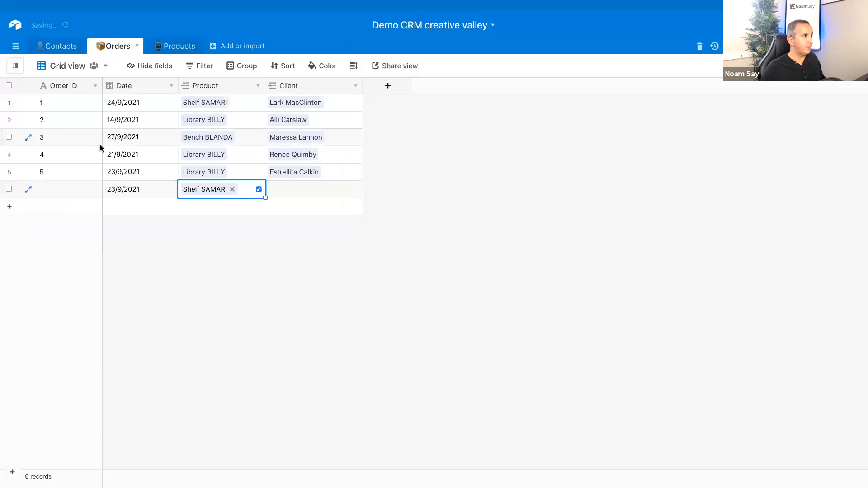
Link the new order's Client field to the same contact as order 2 and set its Order ID to 6
click(278, 190)
click(273, 190)
click(210, 150)
click(291, 309)
click(60, 193)
text(6)
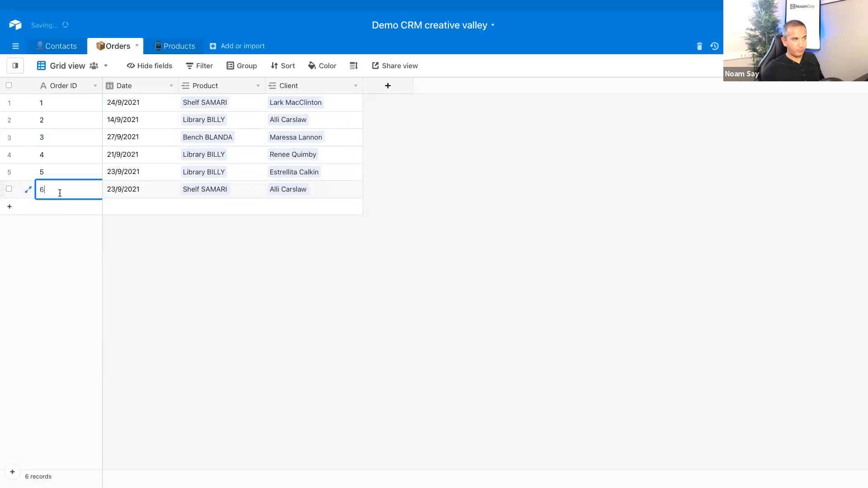
click(220, 266)
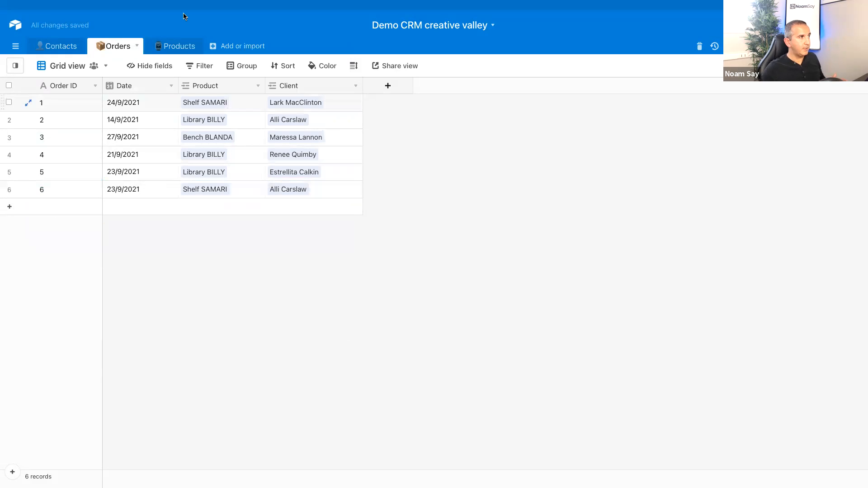
In the Products table, move the Orders field next to Name and add a Count-type field named Count for the linked Orders
click(177, 47)
drag(440, 93, 136, 90)
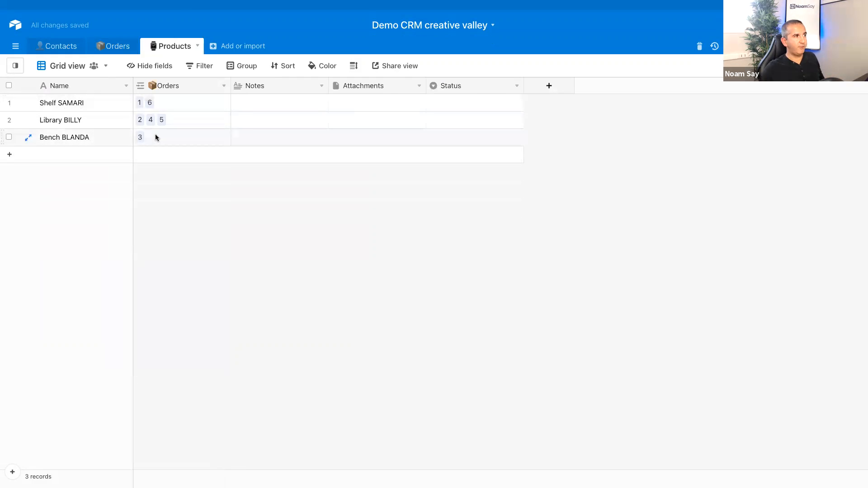
click(543, 87)
text(Count)
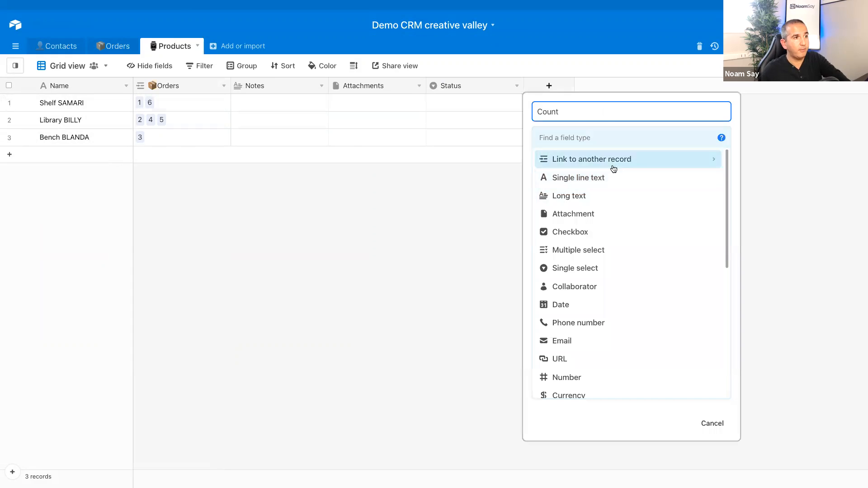
click(581, 138)
text(co)
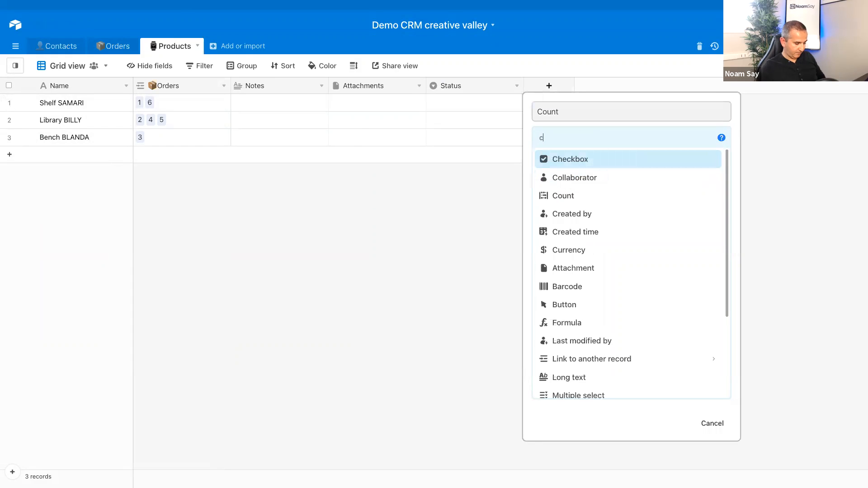
click(587, 177)
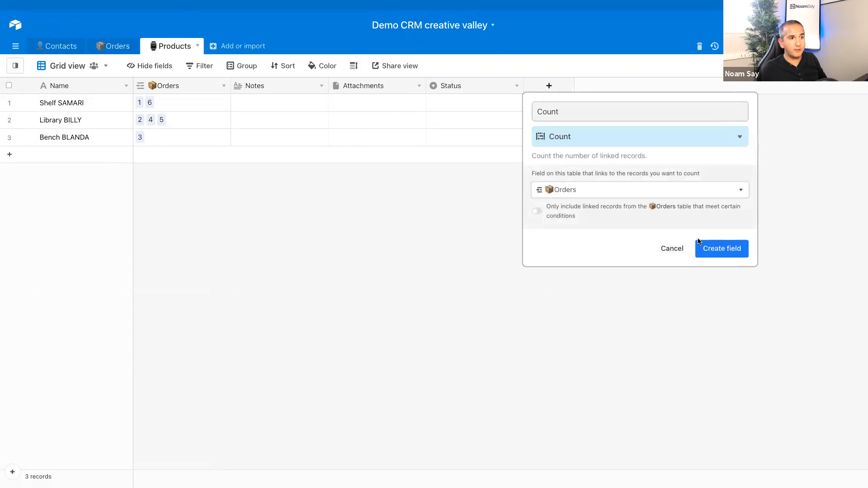
key(Return)
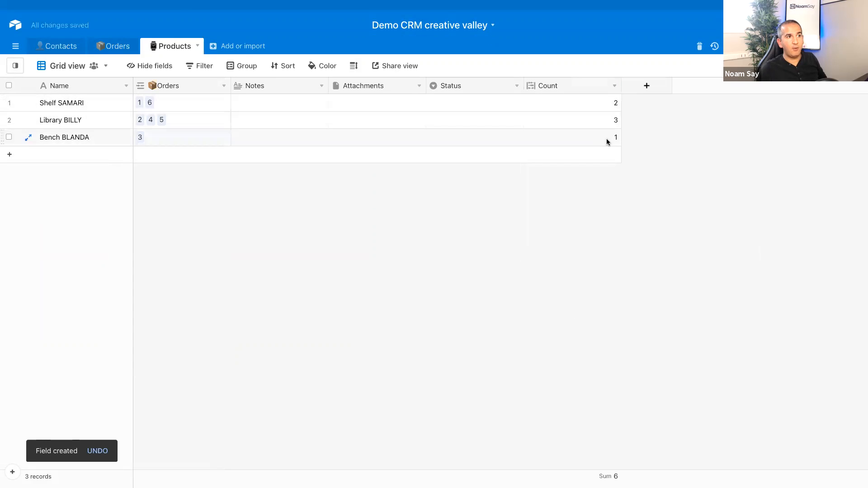
Sort the Products grid by Count in descending order (9 → 1) and select the Library BILLY record
click(603, 126)
click(50, 122)
click(283, 66)
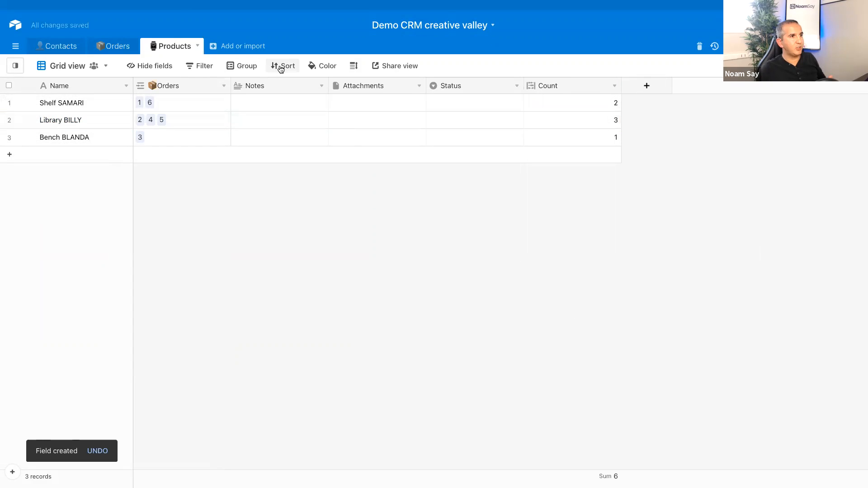
click(348, 106)
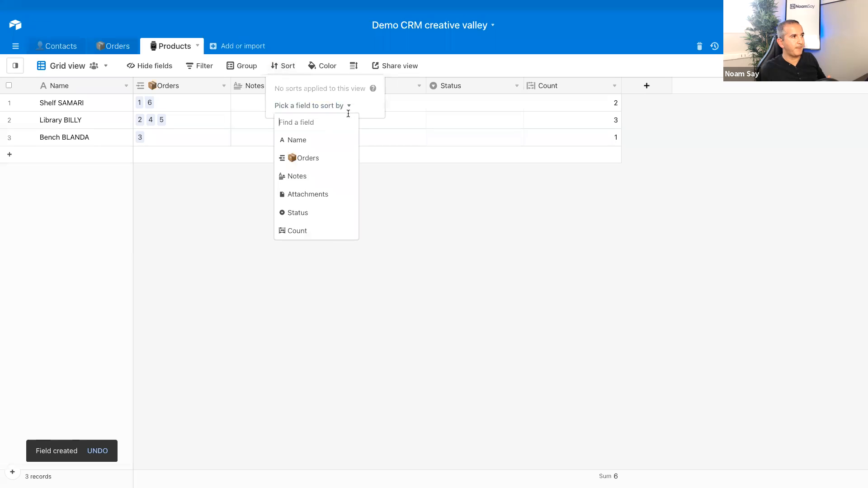
click(305, 229)
click(529, 232)
click(322, 69)
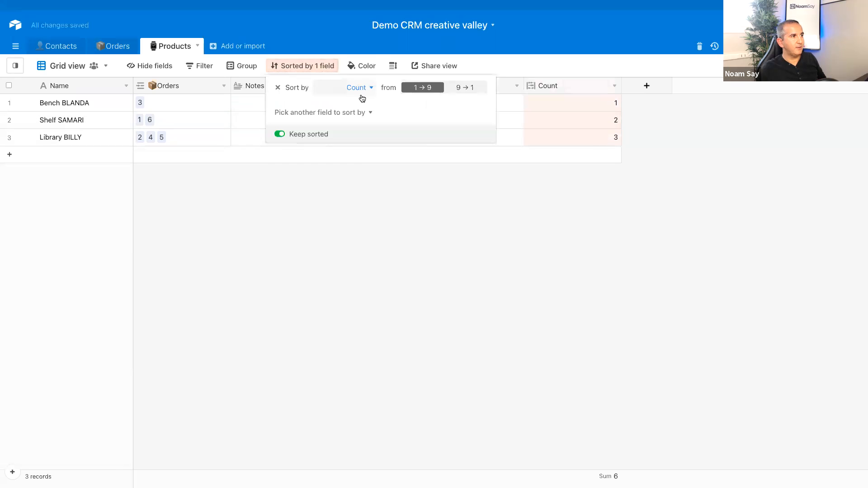
click(466, 89)
click(532, 169)
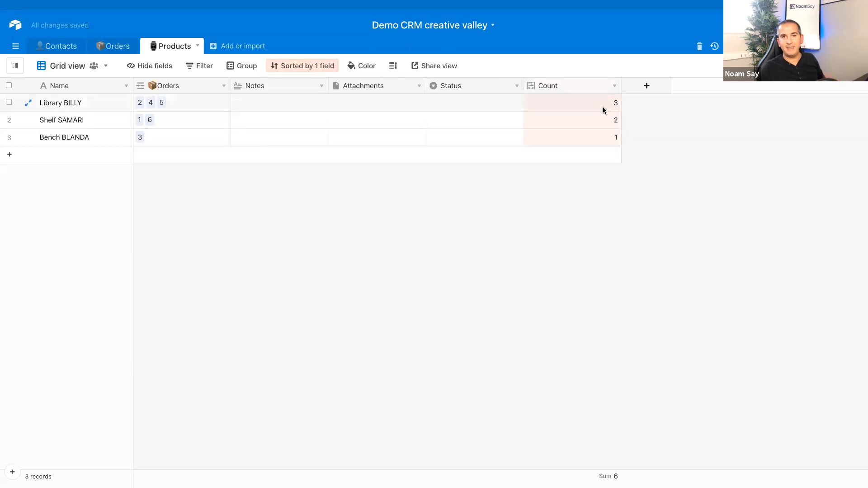
click(63, 109)
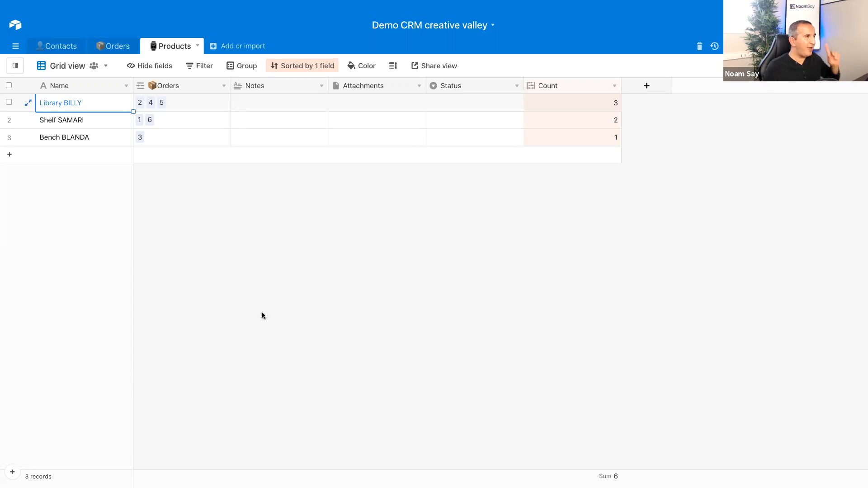
View order 6's client in the Orders table, show the mirrored iPad whiteboard, and return to the Demo CRM base
click(117, 46)
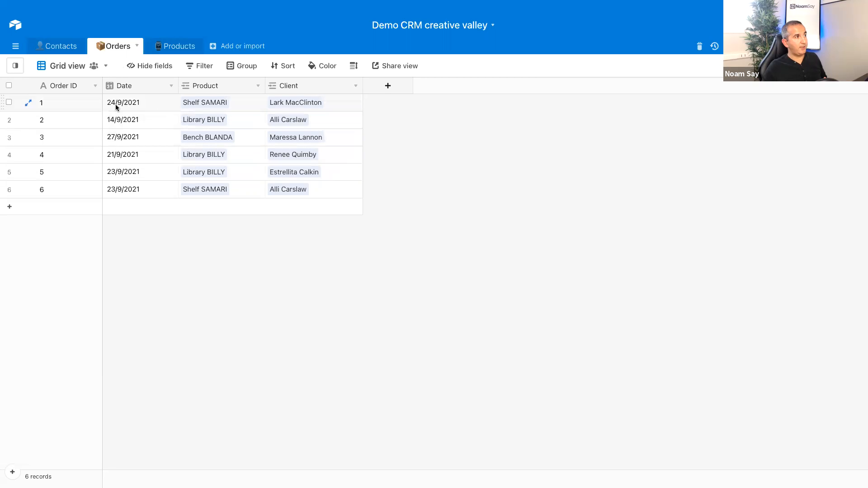
click(338, 190)
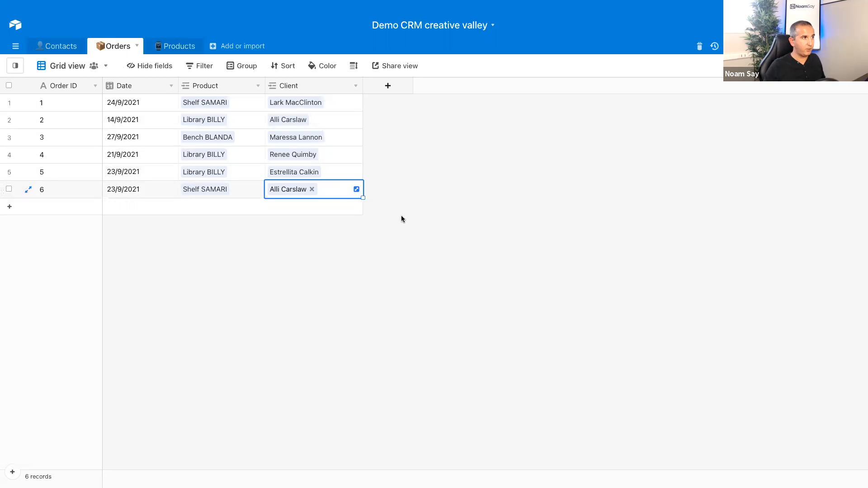
key(ctrl+Right)
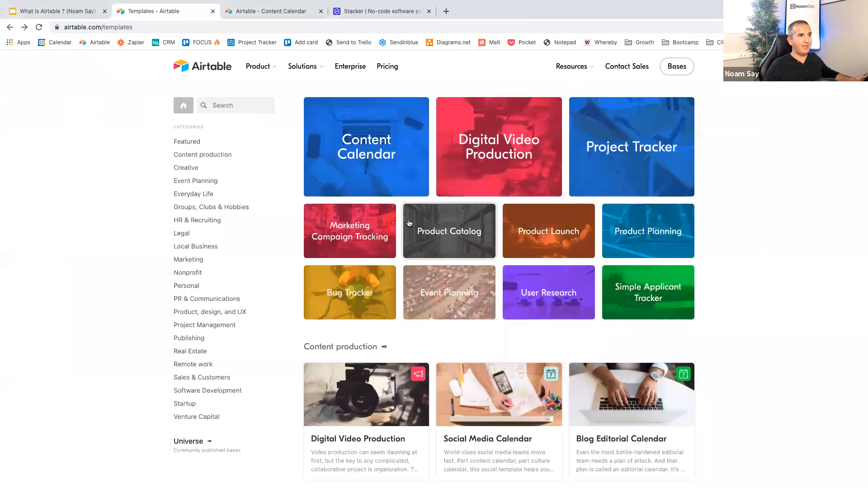
key(ctrl+Right)
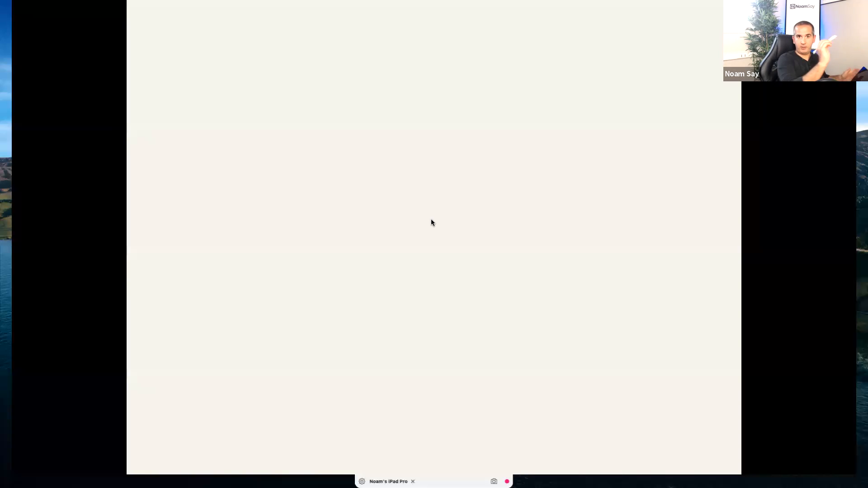
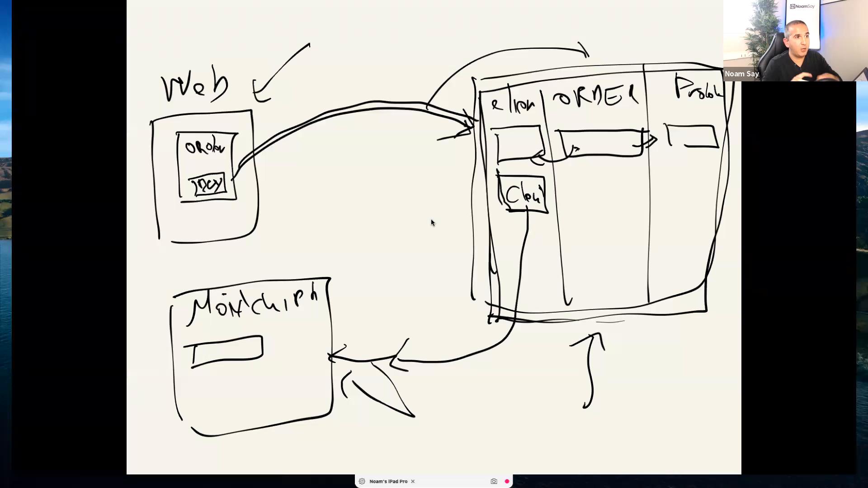
key(ctrl+Left)
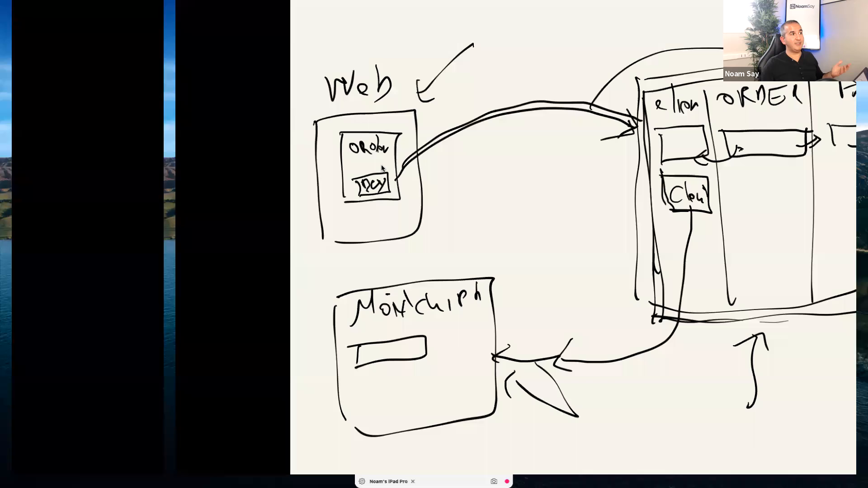
key(ctrl+Left)
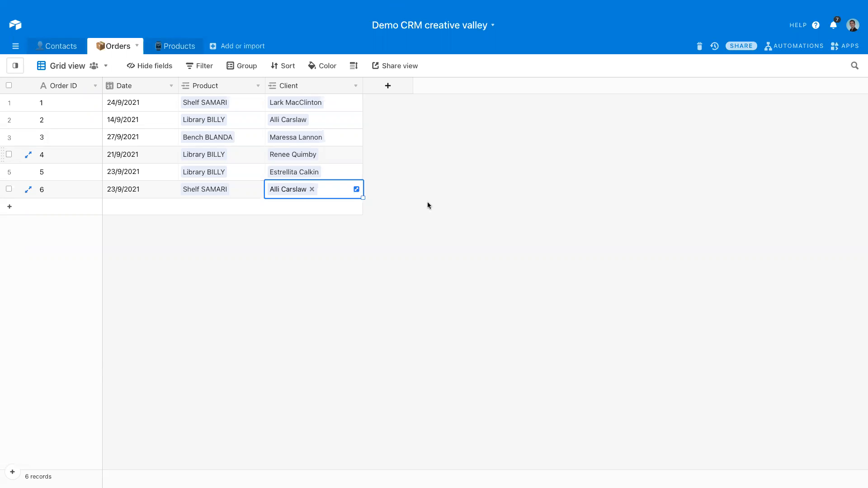
Switch to the Chrome browser, search Google for "airtable pricing", open Airtable's pricing page, and examine the plan prices
key(ctrl+Left)
key(ctrl+Right)
key(ctrl+Right)
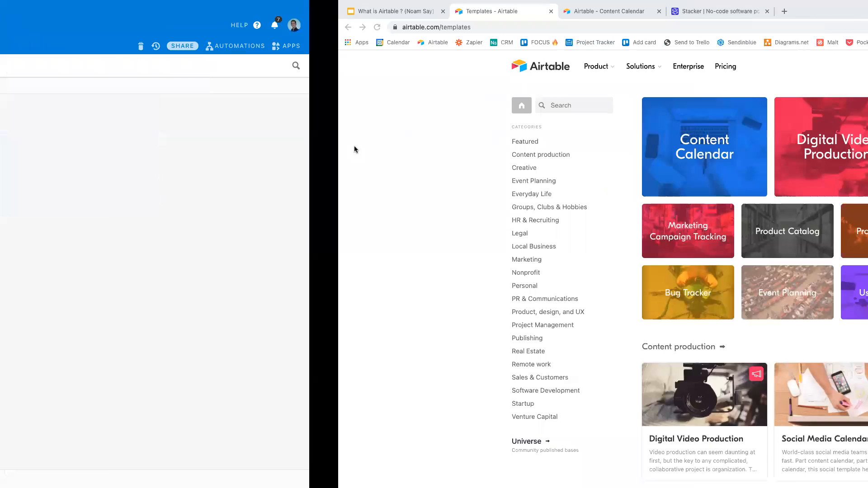
click(446, 12)
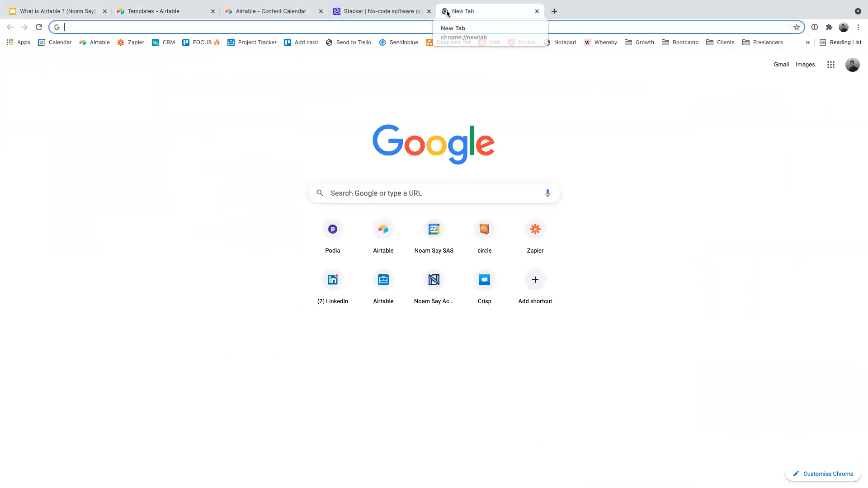
text(airtable pricing)
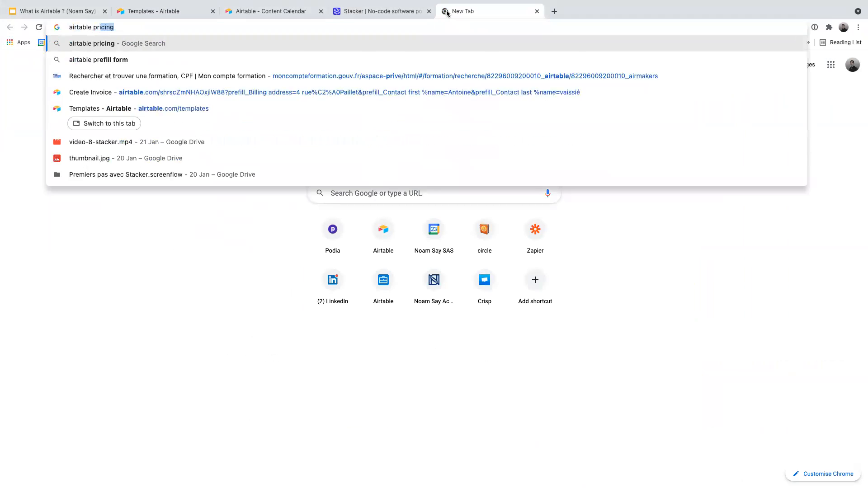
key(Return)
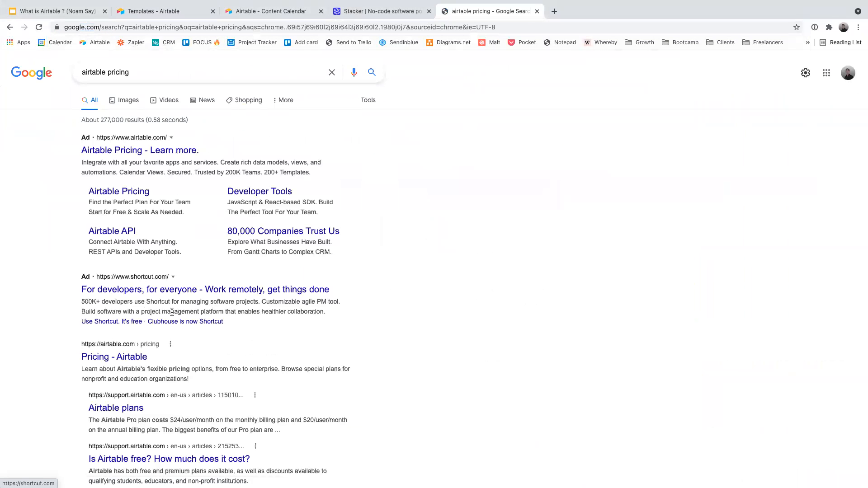
click(132, 357)
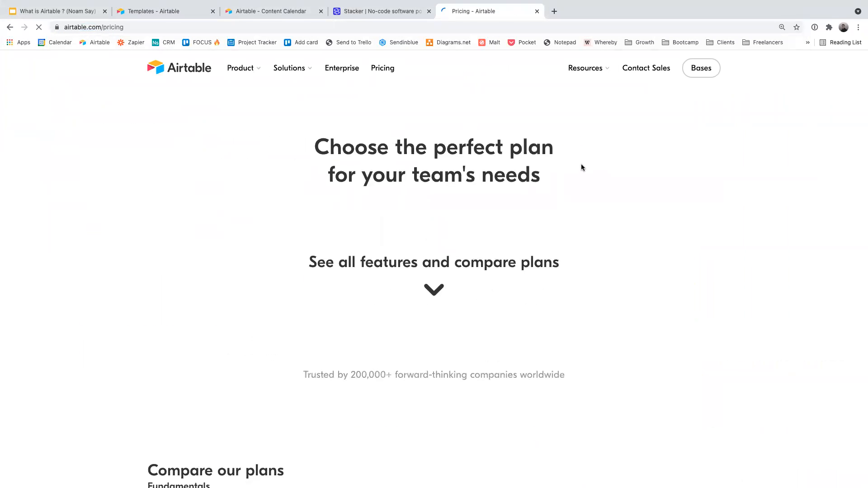
scroll(582, 167, down, 2)
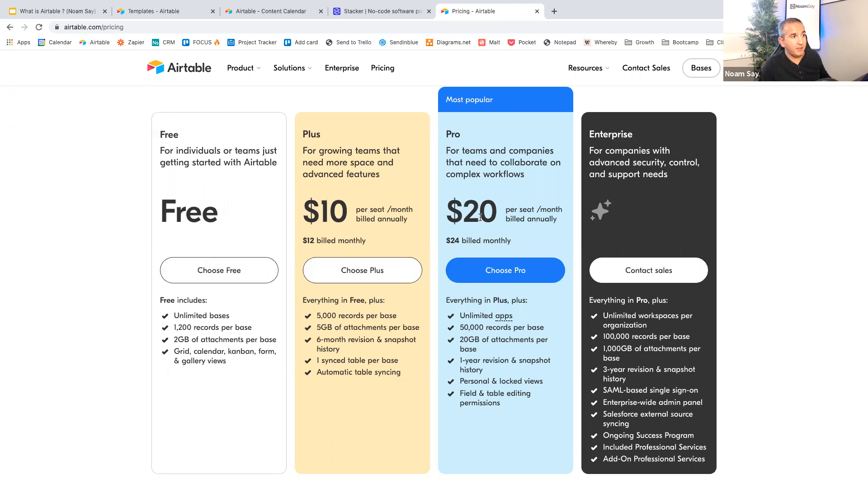
drag(452, 213, 494, 213)
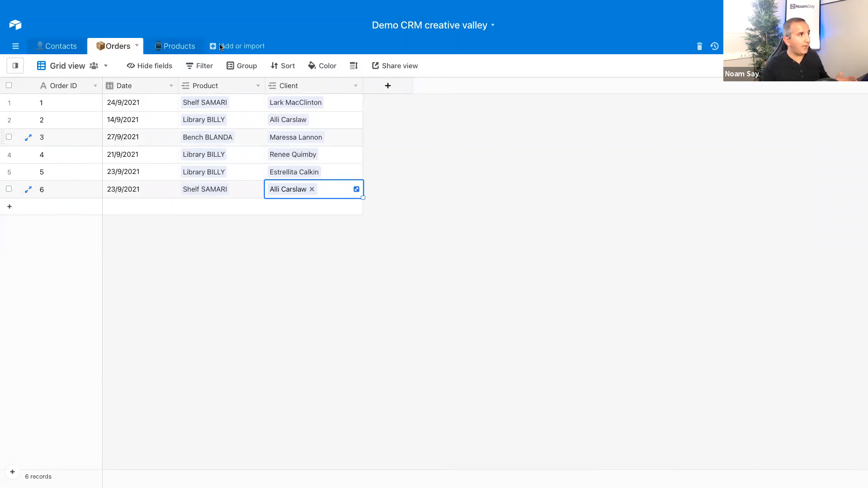
Switch back to the Demo CRM base and create an empty table named Feedbacks from scratch
click(213, 47)
click(236, 70)
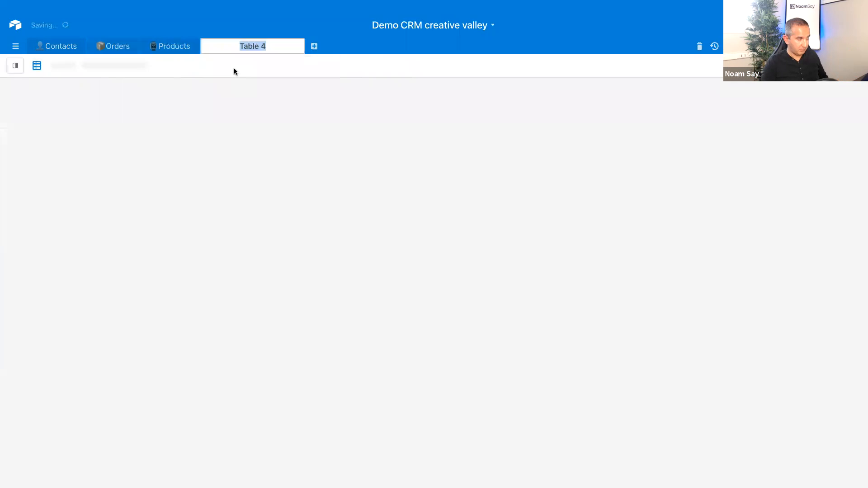
text(Feee)
text(backs)
key(Return)
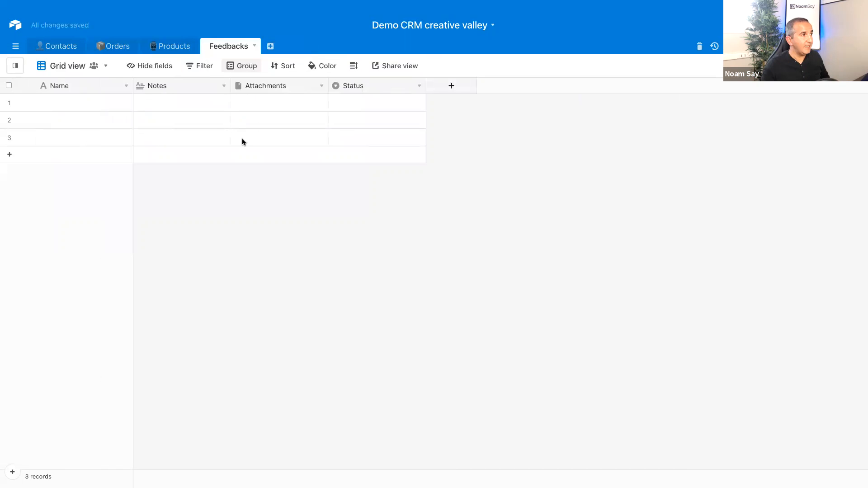
Create a form view for the Feedbacks table and title it "Feedback form"
click(10, 67)
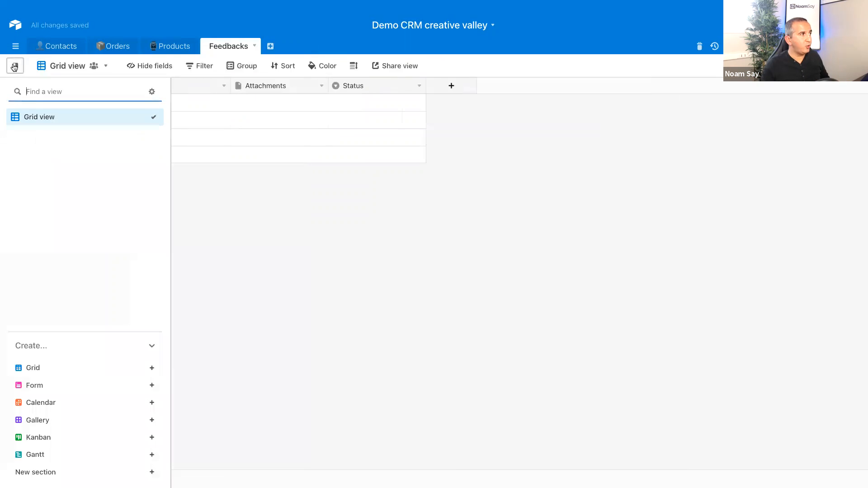
click(25, 386)
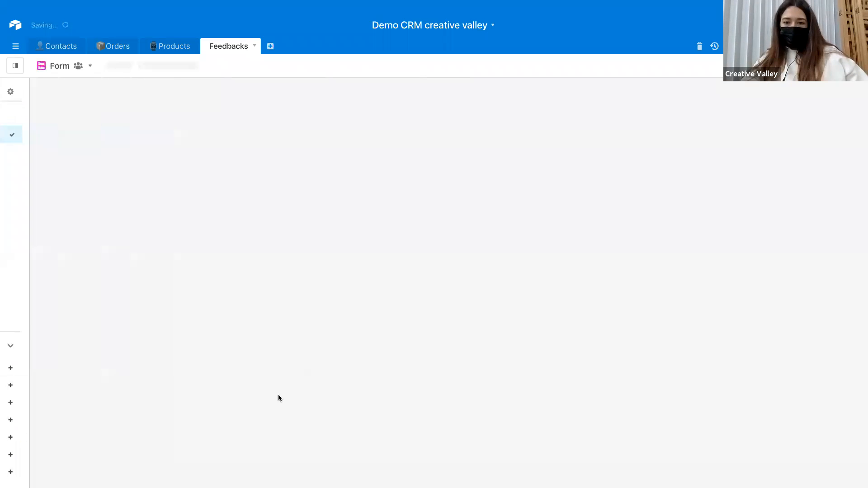
click(419, 221)
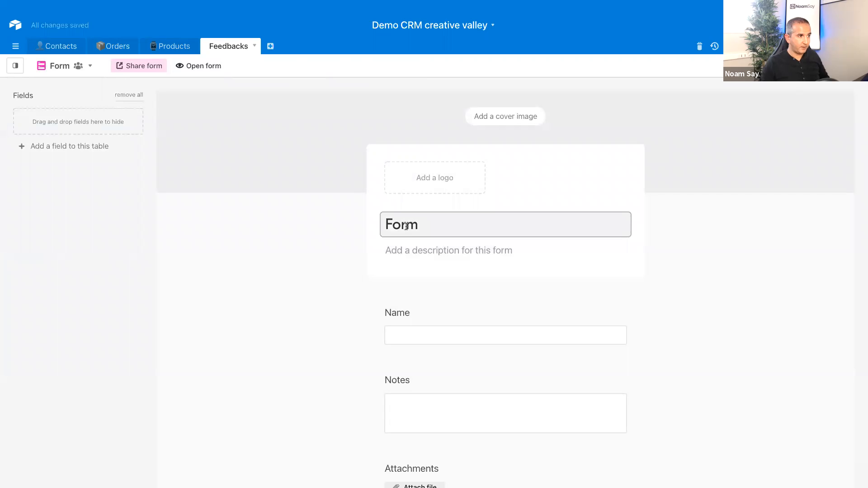
double_click(406, 226)
text(FEe)
key(BackSpace)
key(BackSpace)
text(e)
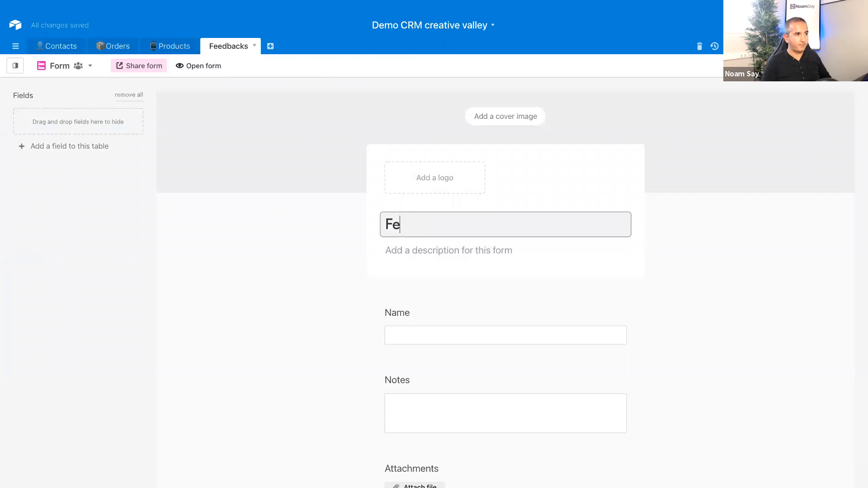
text(edback form)
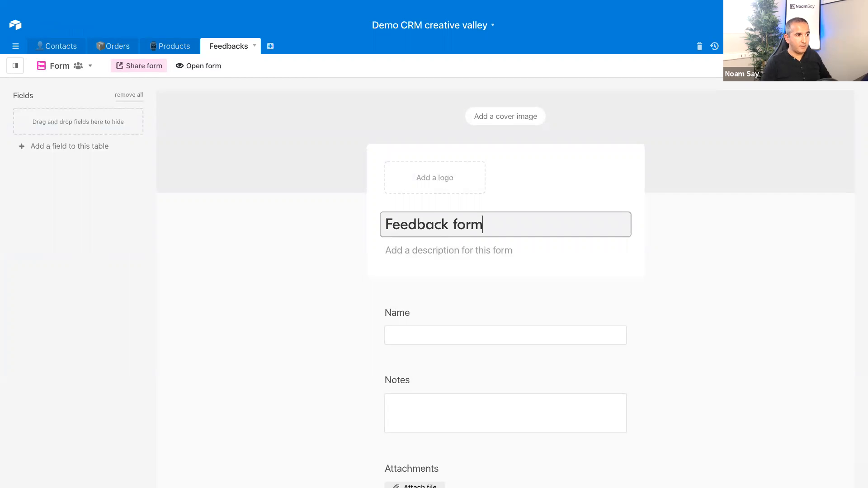
click(648, 310)
Enter the trial text "ggsdfgsdf" in the form builder's Notes field, open the shared form in Chrome and look through it
scroll(501, 297, down, 4)
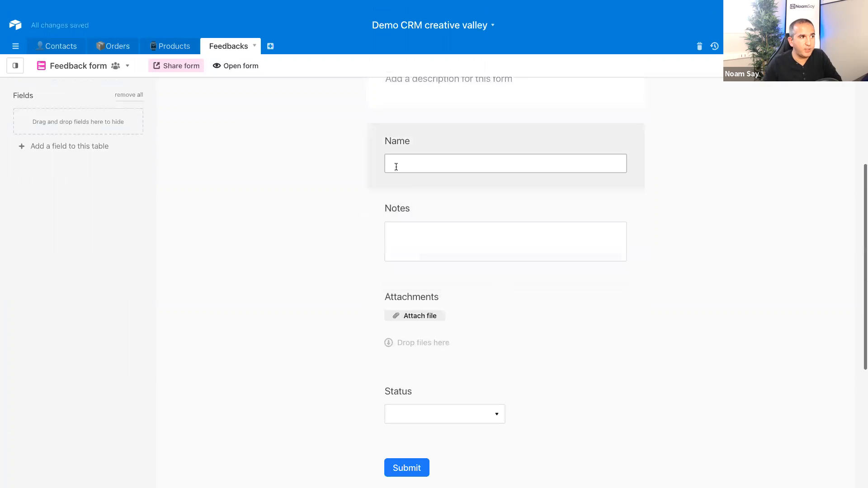
click(428, 233)
text(ggsdfgsdf)
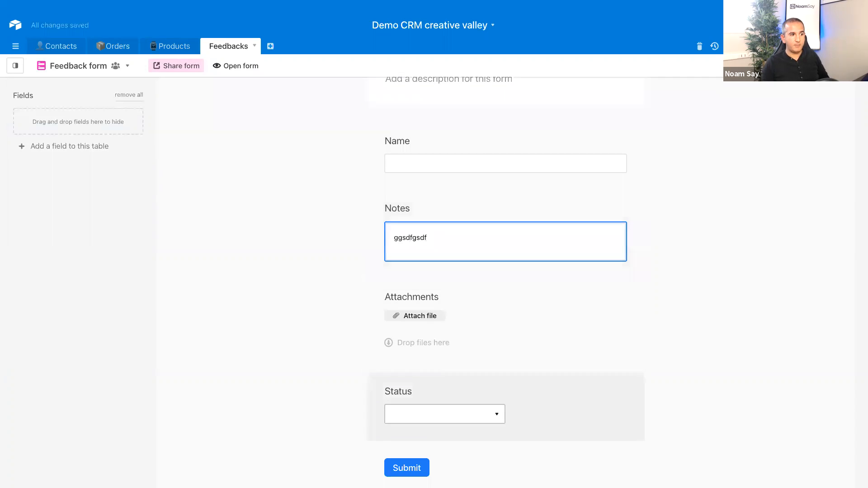
click(407, 468)
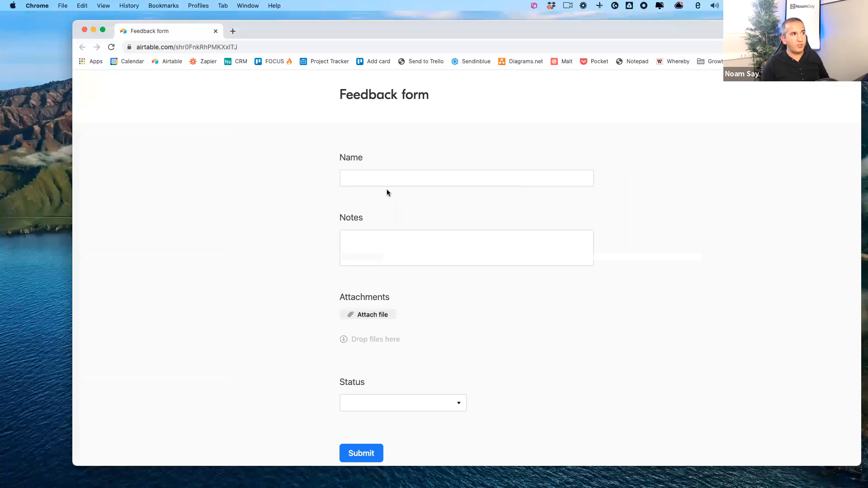
scroll(390, 195, down, 3)
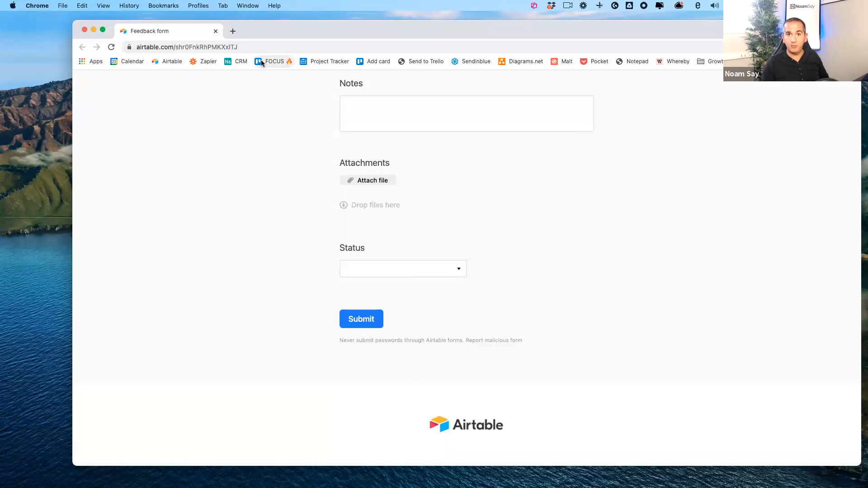
scroll(403, 183, up, 3)
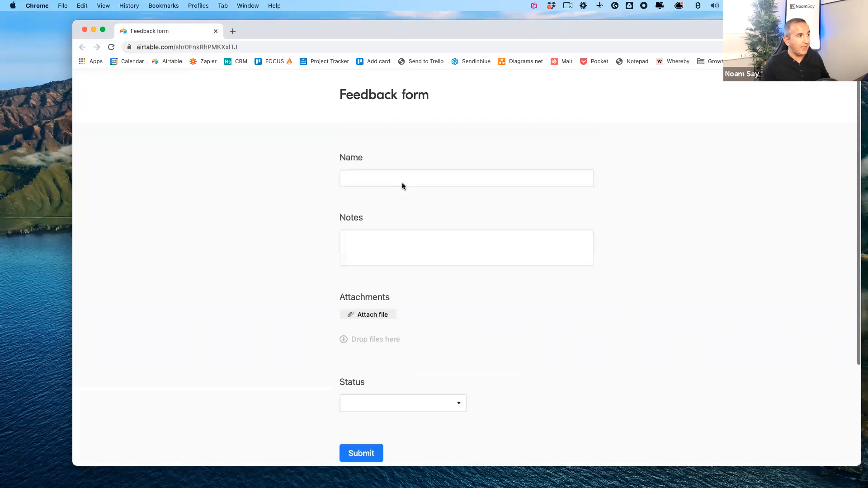
Submit a feedback response with the Notes text "twrwetwer" and the respondent's first name in the Name field
click(383, 247)
text(twrwetwer)
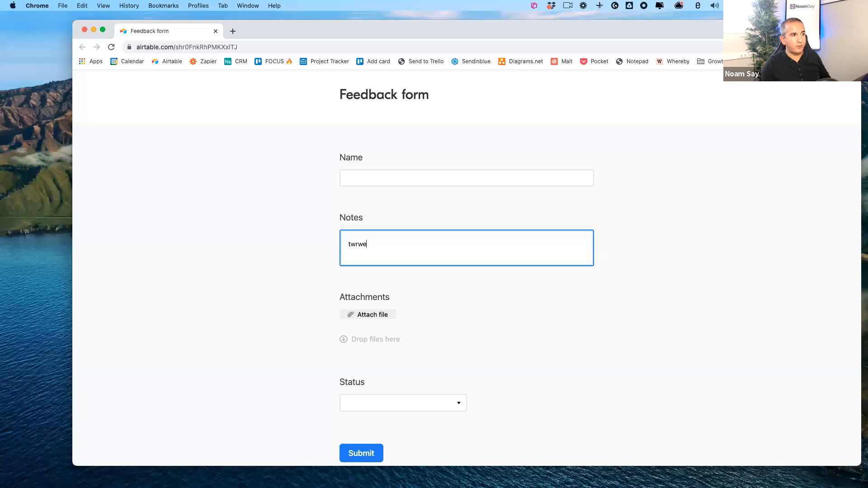
click(370, 180)
text(N)
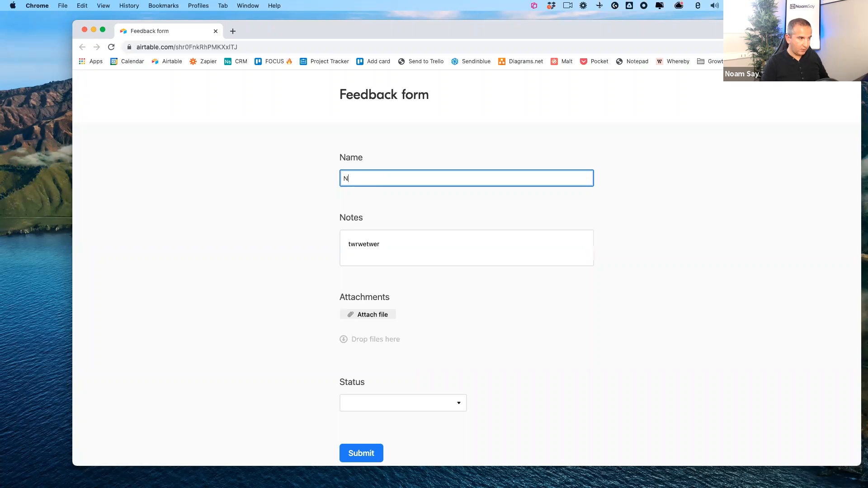
text(ioam)
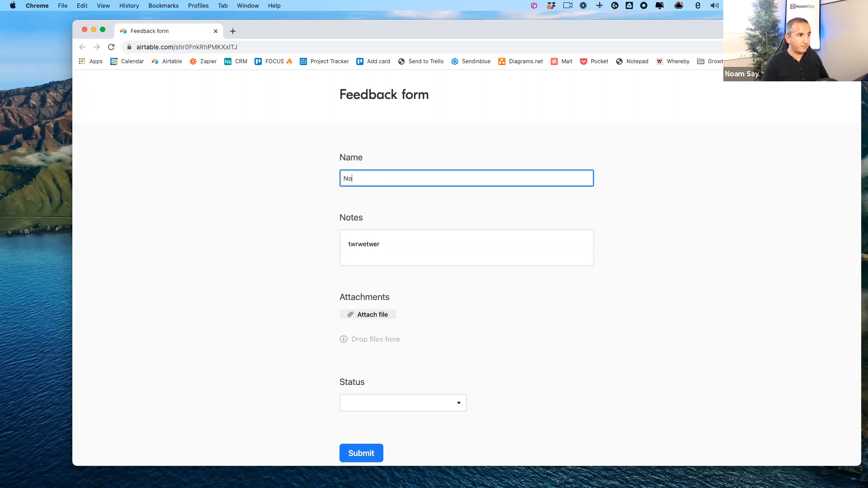
click(362, 457)
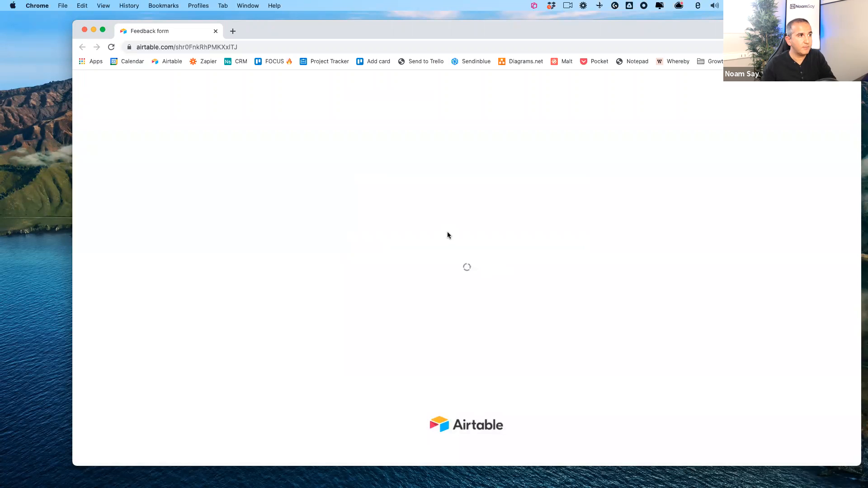
Return to the Feedbacks grid in the Demo CRM base, add a Rating field named "rating" and give record 4 five stars
key(ctrl+Right)
click(16, 65)
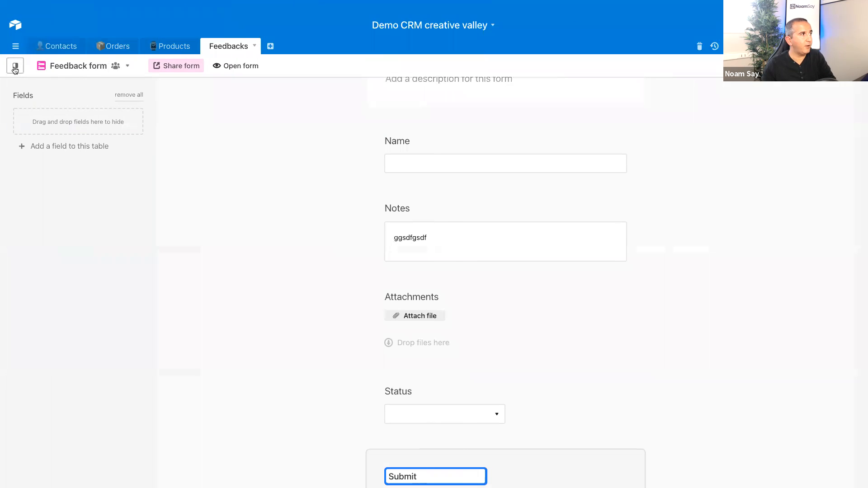
click(36, 117)
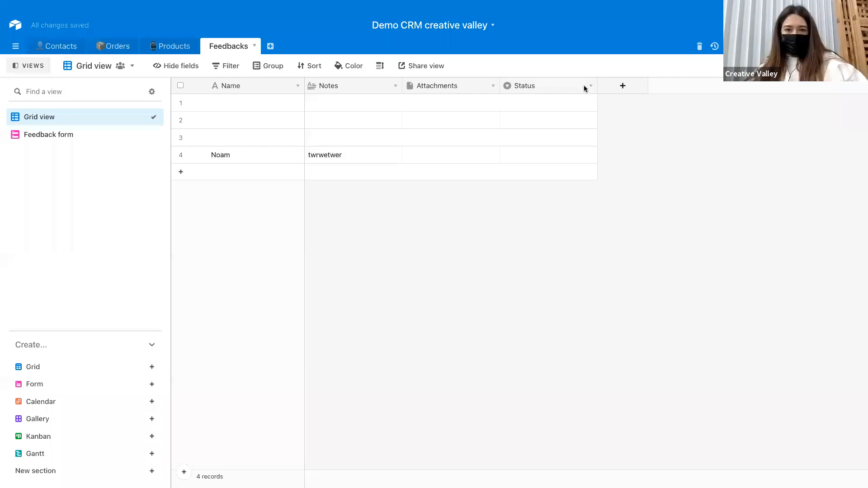
click(623, 87)
text(rating)
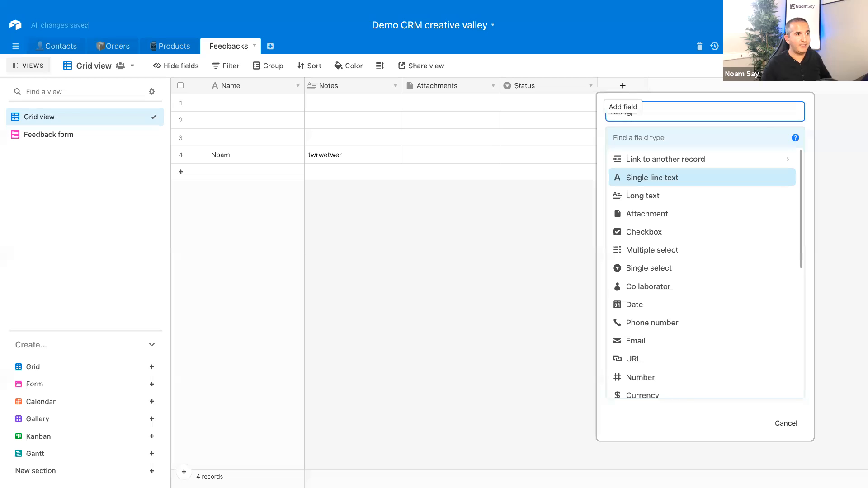
click(633, 137)
text(ra)
click(658, 163)
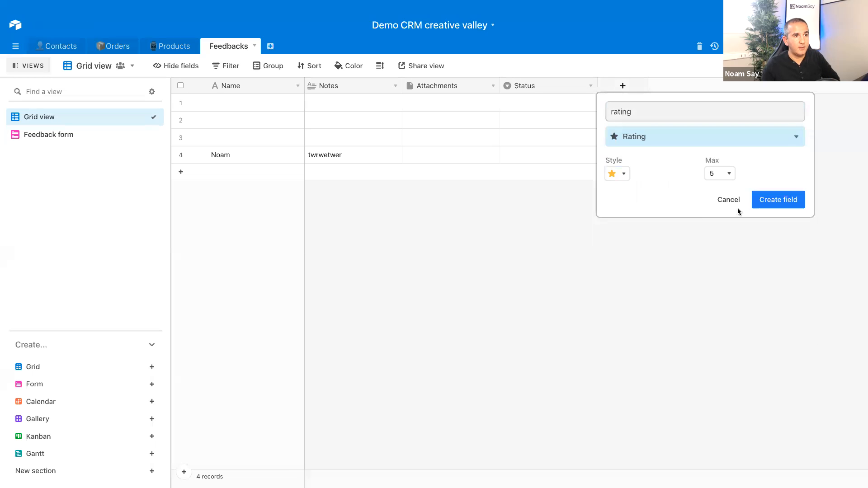
click(777, 199)
click(623, 157)
click(640, 157)
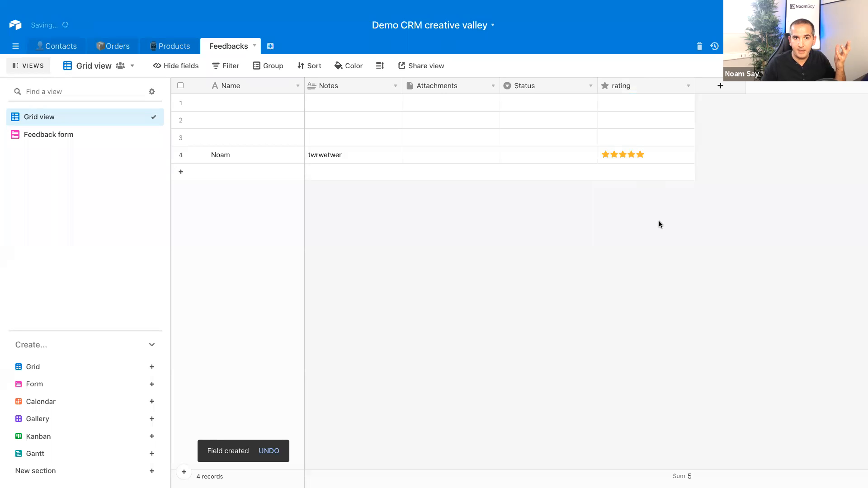
Open the embed page of the shared Feedback form and examine its desktop and mobile embed previews
click(60, 135)
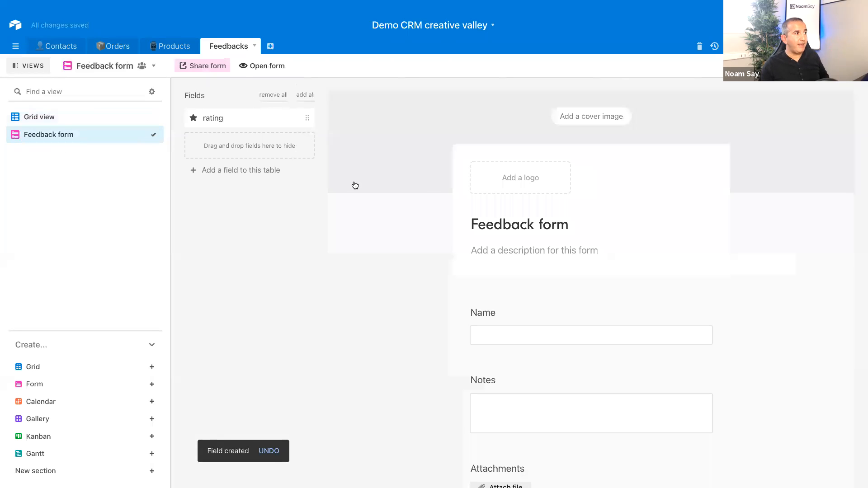
click(197, 67)
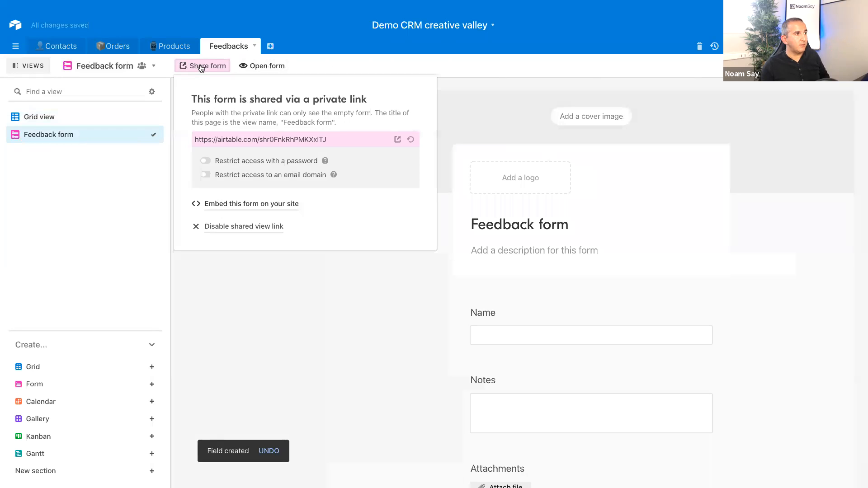
click(223, 204)
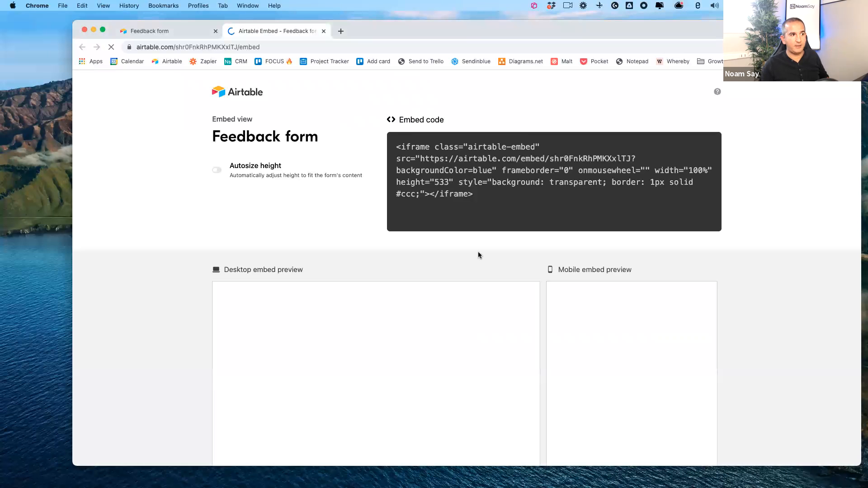
scroll(478, 251, down, 3)
scroll(624, 279, down, 2)
scroll(476, 288, down, 3)
scroll(432, 284, down, 1)
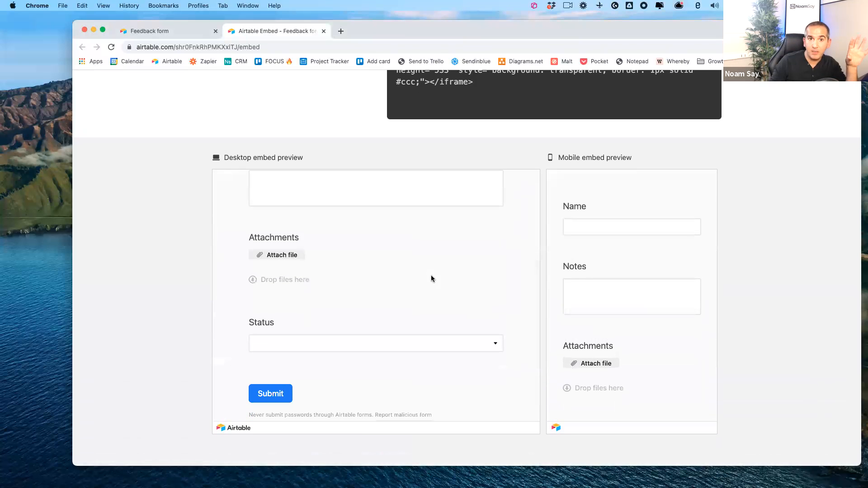
scroll(368, 304, up, 5)
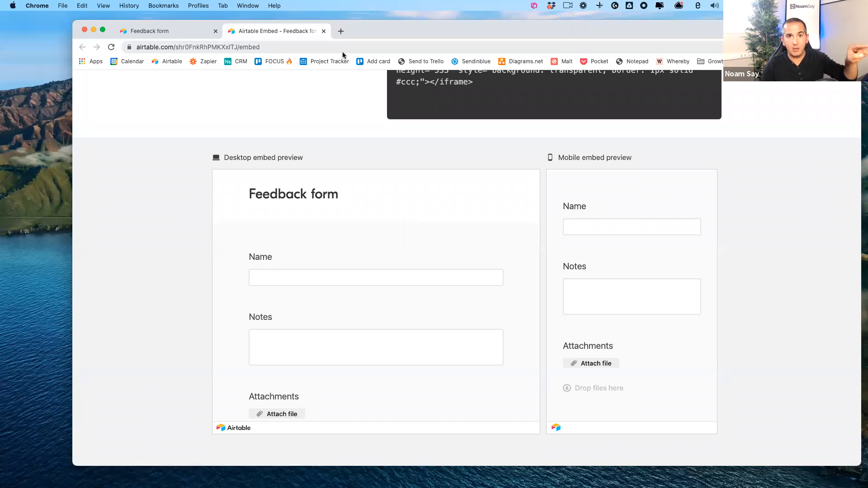
click(187, 25)
click(316, 32)
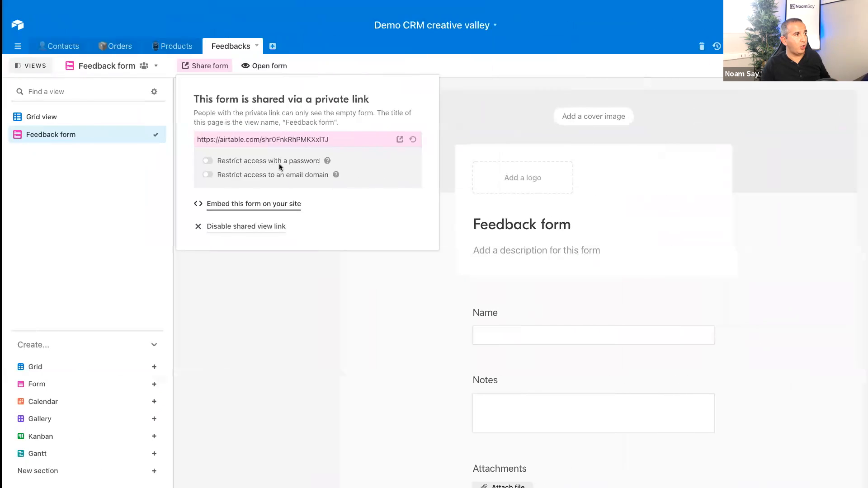
Add a field named "Prodcuct" to the Feedbacks grid, linking to the Products table with multiple-record linking disabled
click(41, 116)
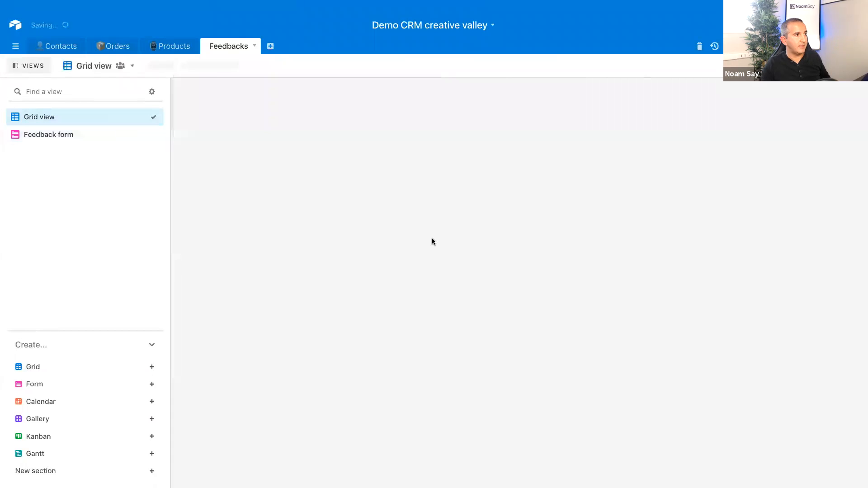
click(719, 86)
text(Prodcut)
key(BackSpace)
key(BackSpace)
key(BackSpace)
text(uct)
double_click(650, 112)
click(665, 138)
text(lin)
click(715, 159)
click(669, 194)
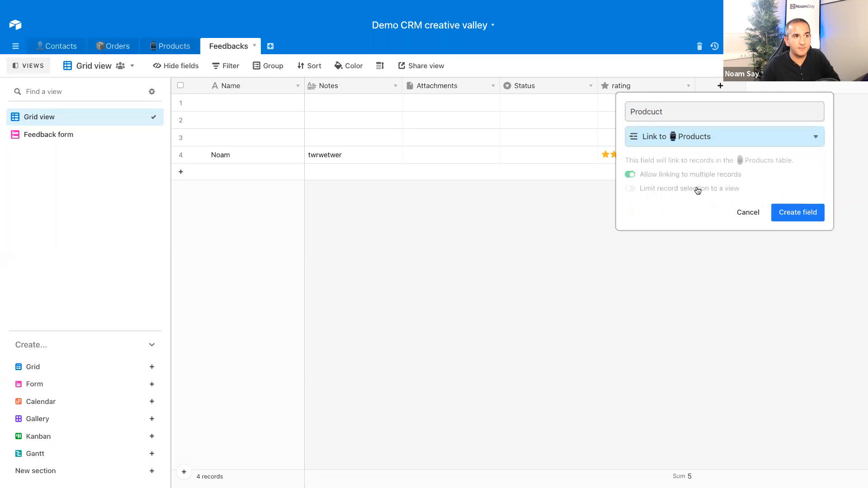
click(630, 174)
click(792, 216)
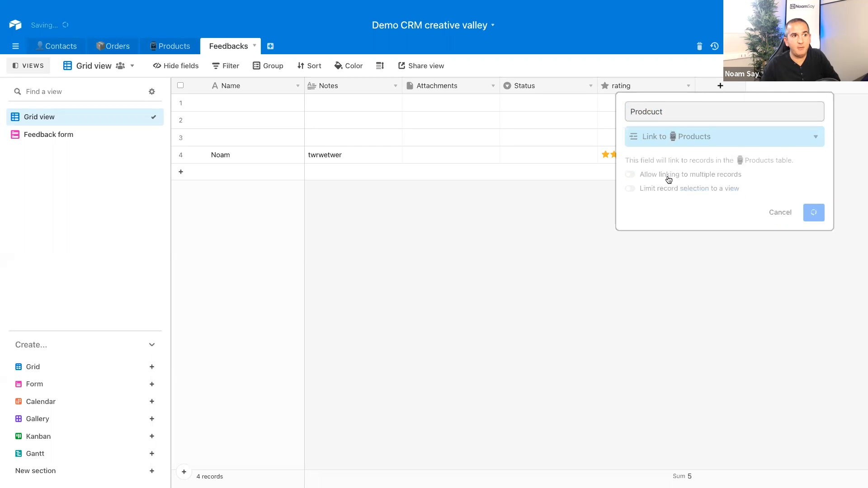
Link the feedback in record 4 to the product Shelf SAMARI
click(707, 154)
click(703, 154)
click(606, 132)
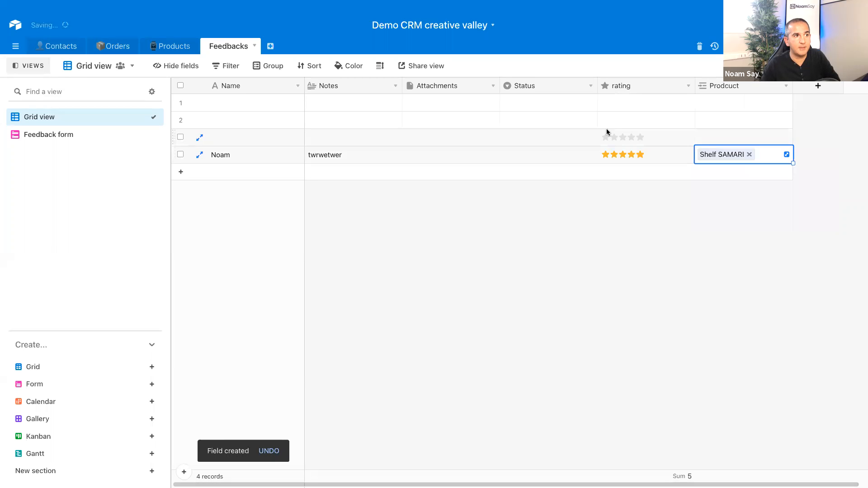
Start a new Lookup field named "Rating" in the Products table
click(172, 46)
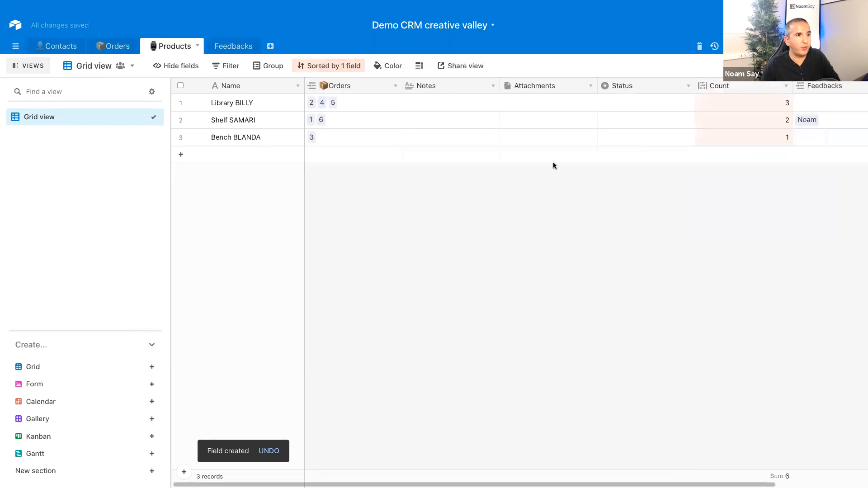
scroll(549, 161, right, 3)
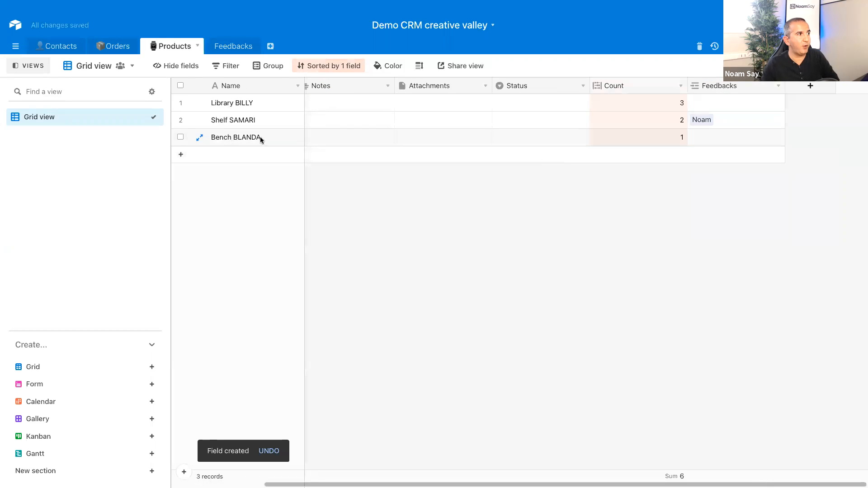
click(811, 85)
text(Ra)
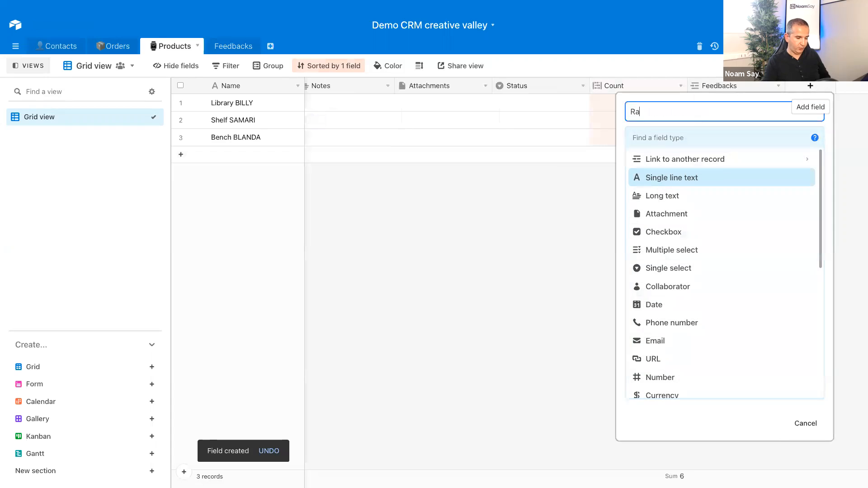
text(ting)
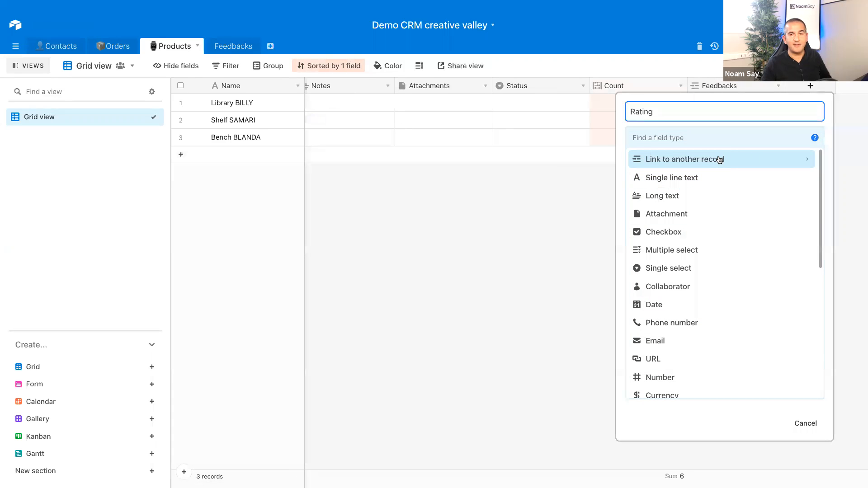
click(680, 139)
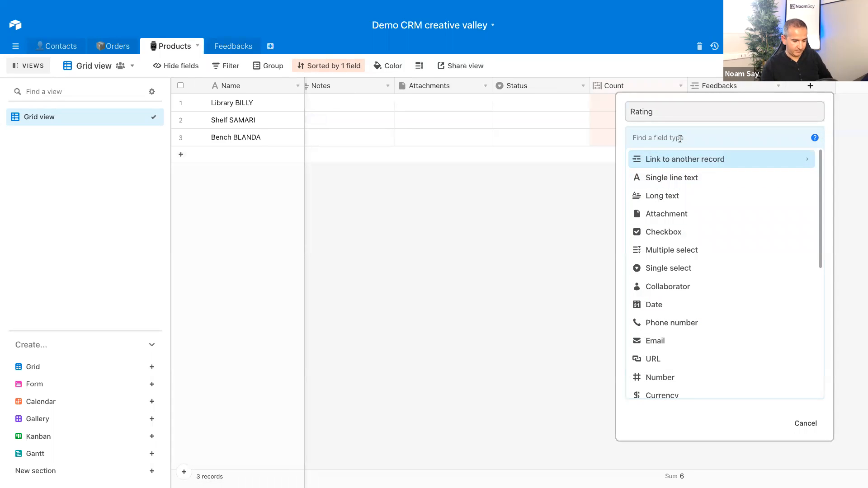
text(lo)
click(686, 177)
Set the lookup to pull the rating field through the Feedbacks link, create the field and select Shelf SAMARI's Rating cell
click(672, 213)
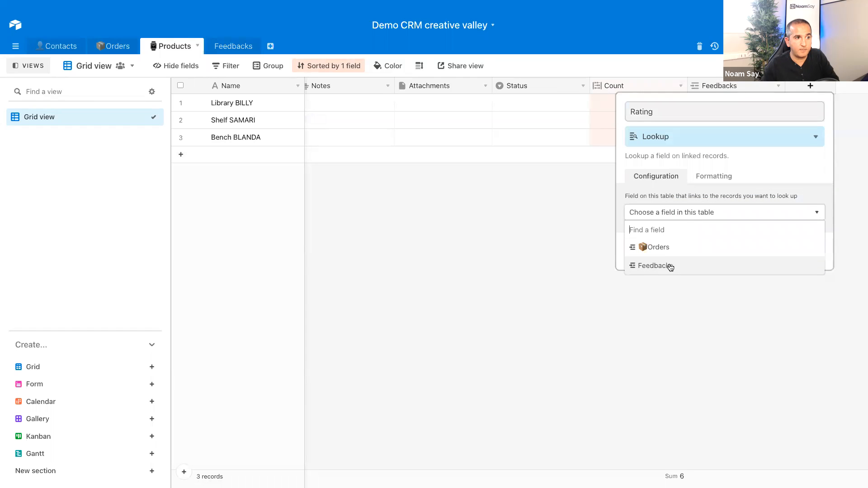
click(670, 266)
click(670, 245)
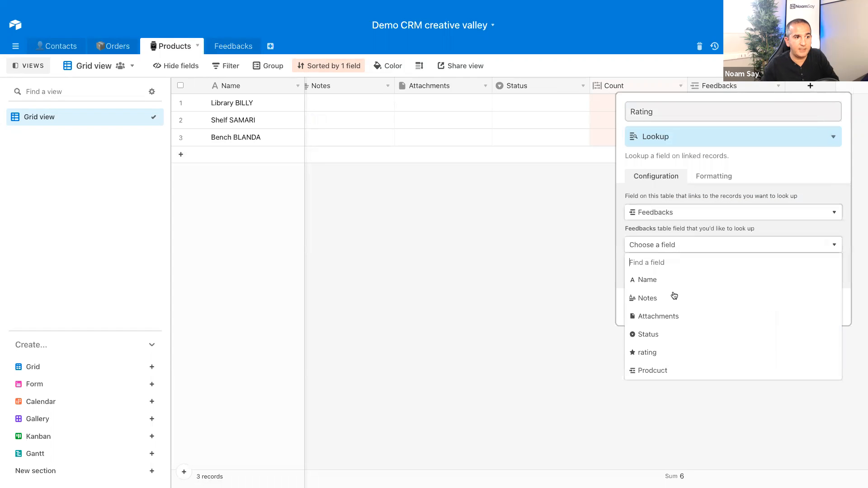
click(660, 353)
click(818, 307)
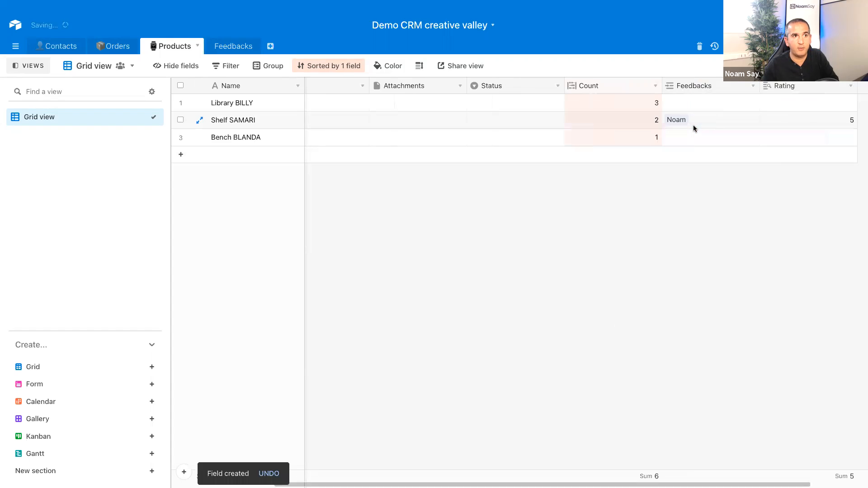
click(769, 123)
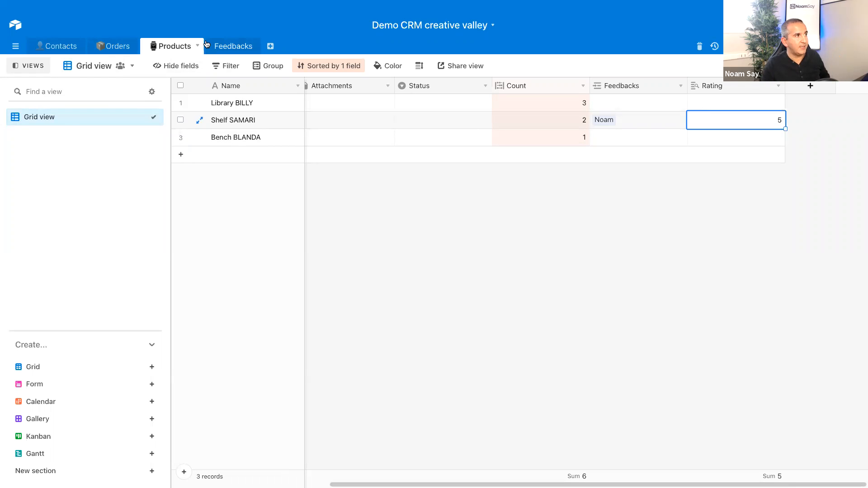
Open the Feedback form of the Feedbacks table and examine its questions and submission settings
click(232, 46)
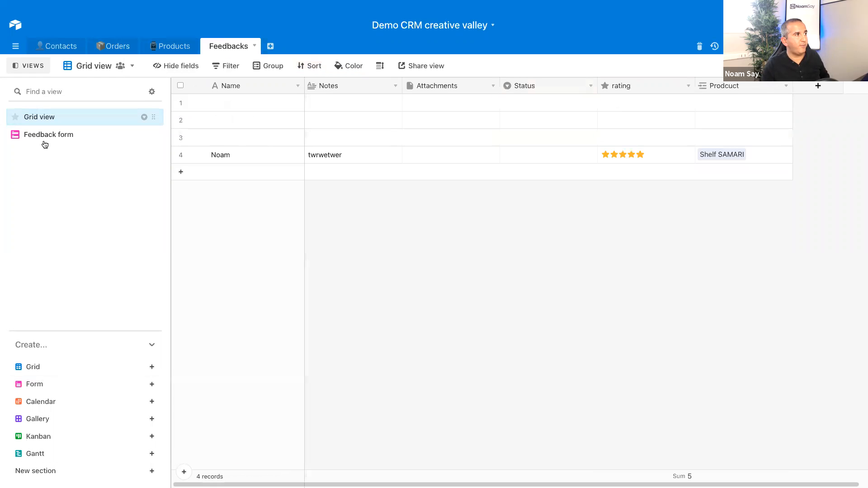
click(49, 135)
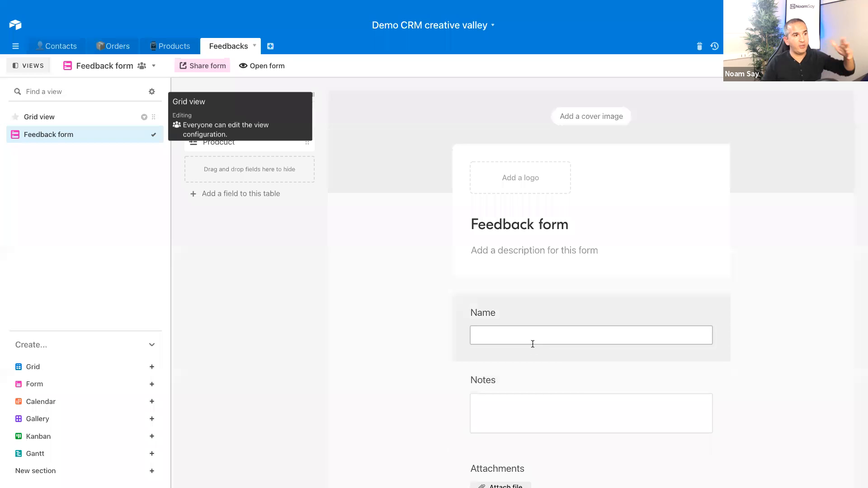
scroll(540, 337, down, 8)
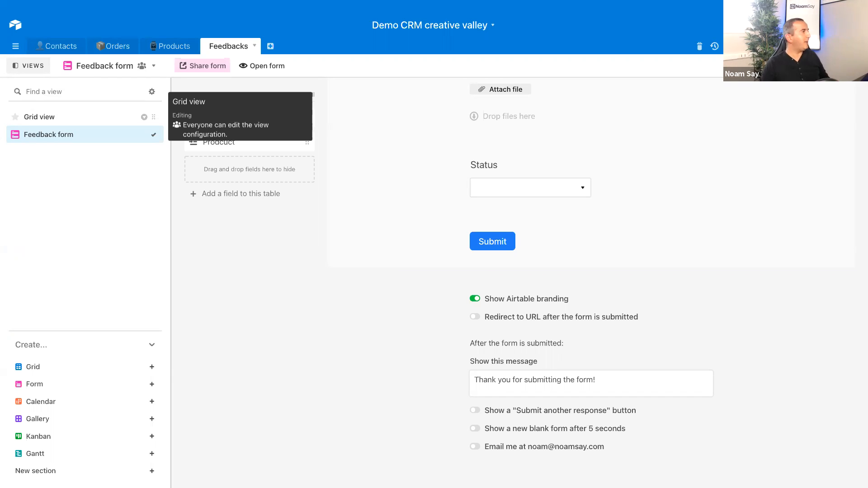
scroll(718, 232, up, 10)
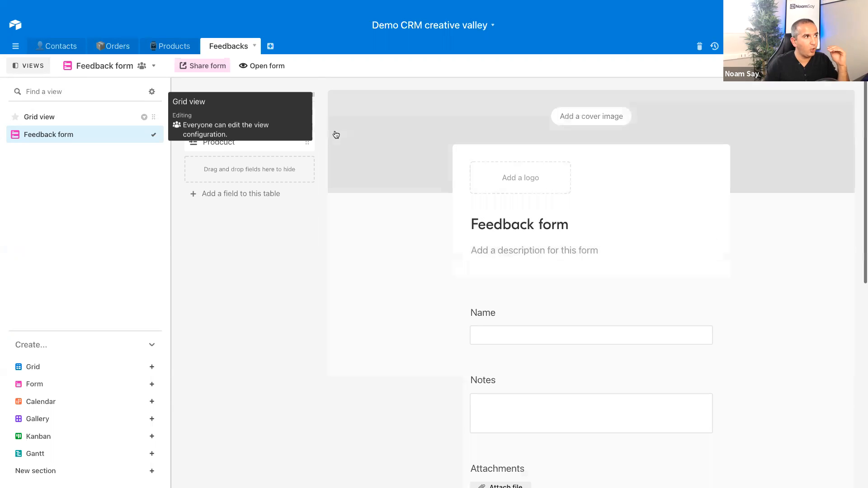
Collapse the views list and add the rating field to the Feedback form between Notes and Attachments
click(28, 66)
scroll(595, 256, down, 4)
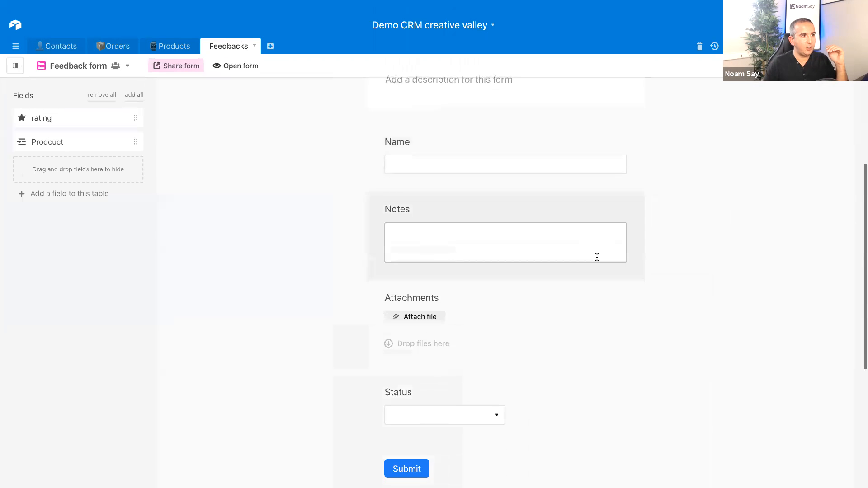
scroll(567, 228, up, 1)
click(514, 188)
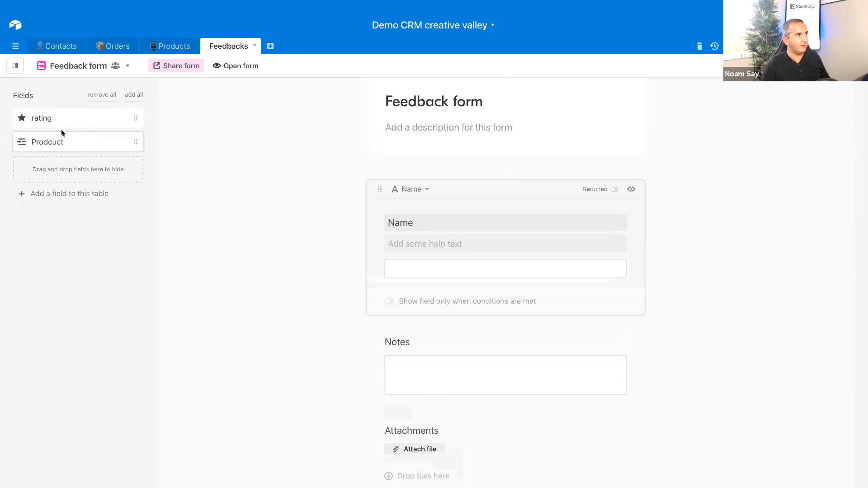
scroll(207, 168, down, 3)
drag(51, 118, 463, 323)
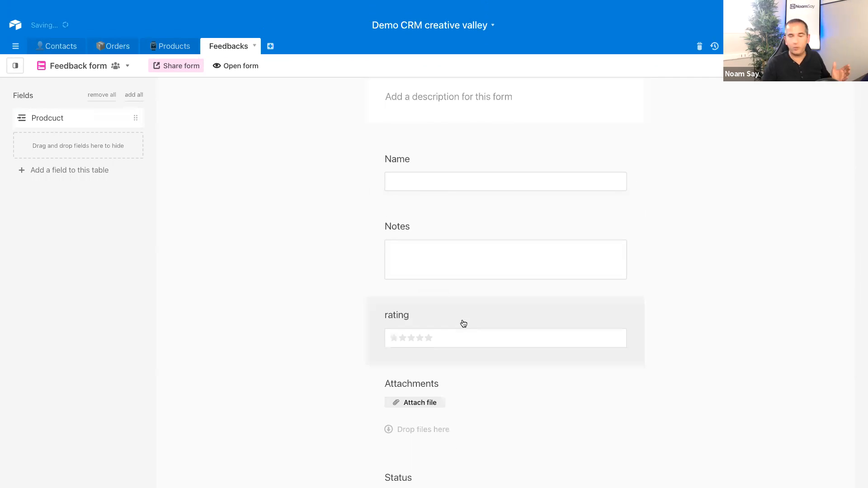
scroll(472, 301, down, 3)
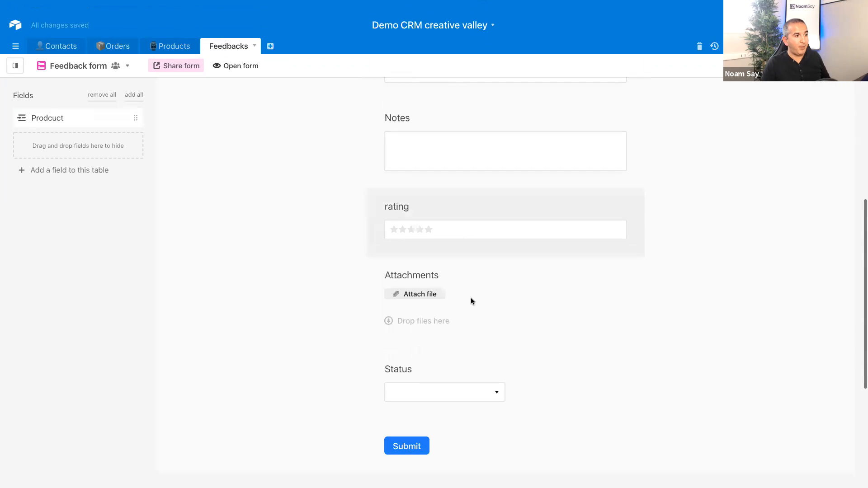
scroll(486, 321, up, 2)
scroll(487, 321, up, 2)
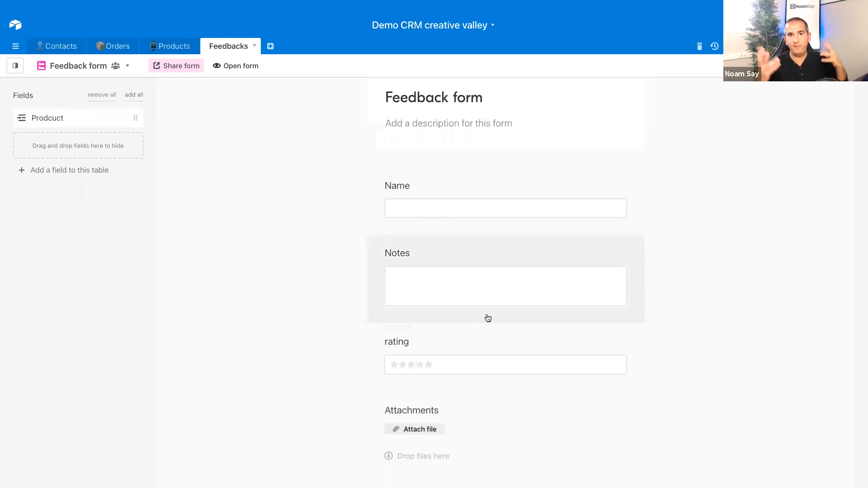
scroll(783, 360, up, 3)
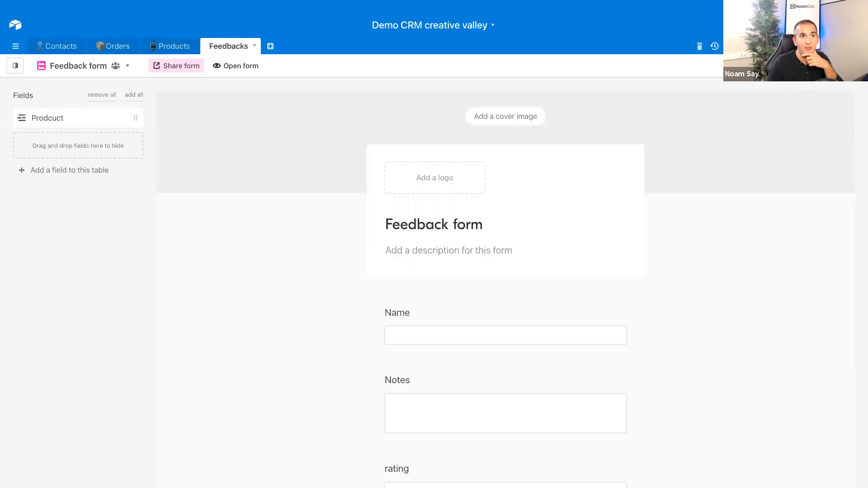
Open Automation 1, look through the available actions and integrations, and add a Send email action after Update record
click(794, 46)
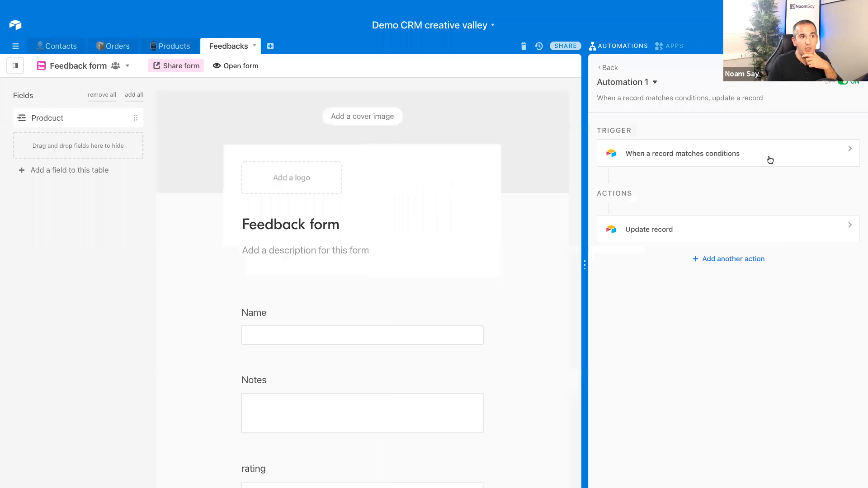
click(726, 260)
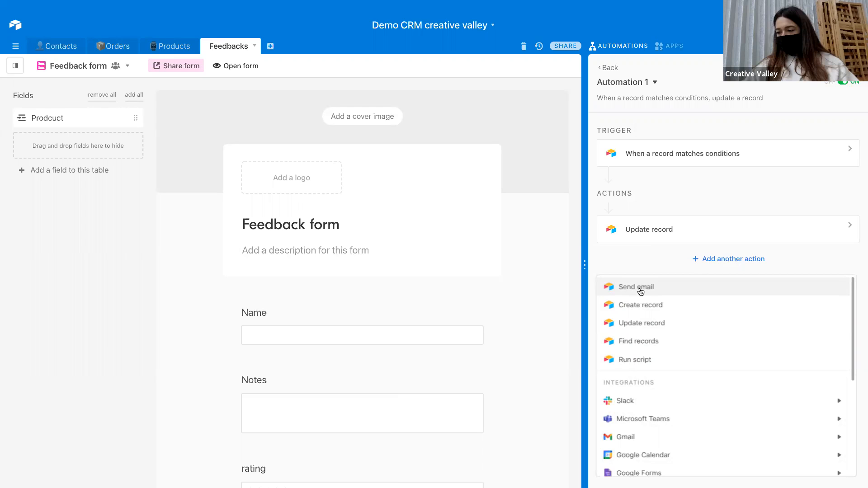
scroll(655, 343, down, 1)
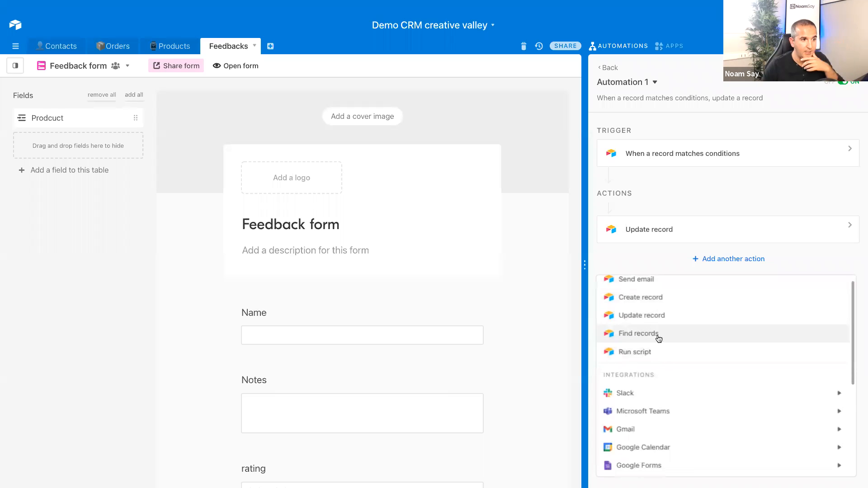
scroll(671, 366, down, 3)
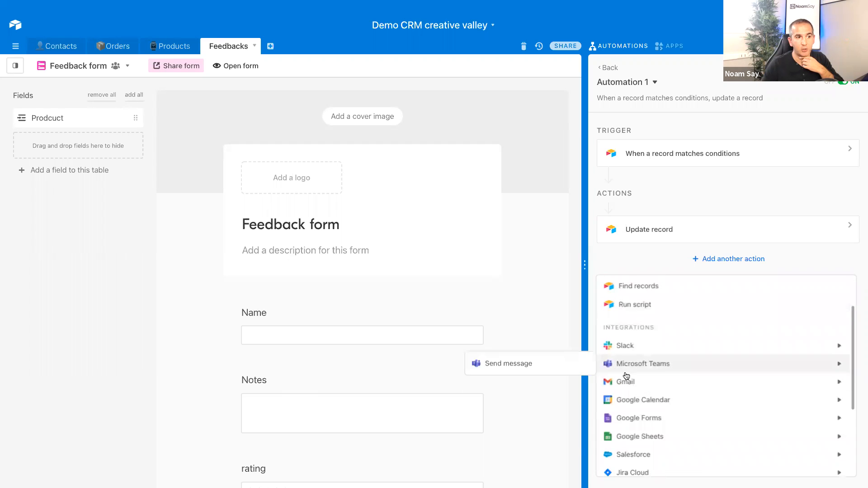
scroll(605, 362, up, 3)
scroll(637, 294, down, 5)
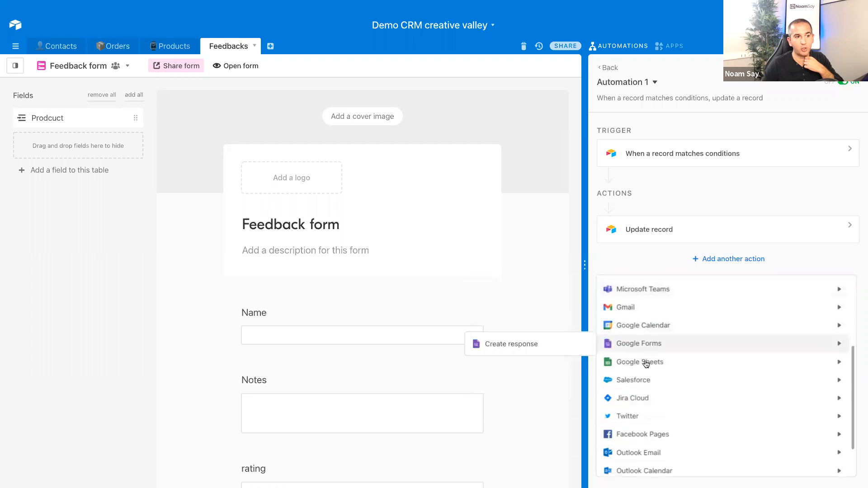
mouse_move(634, 311)
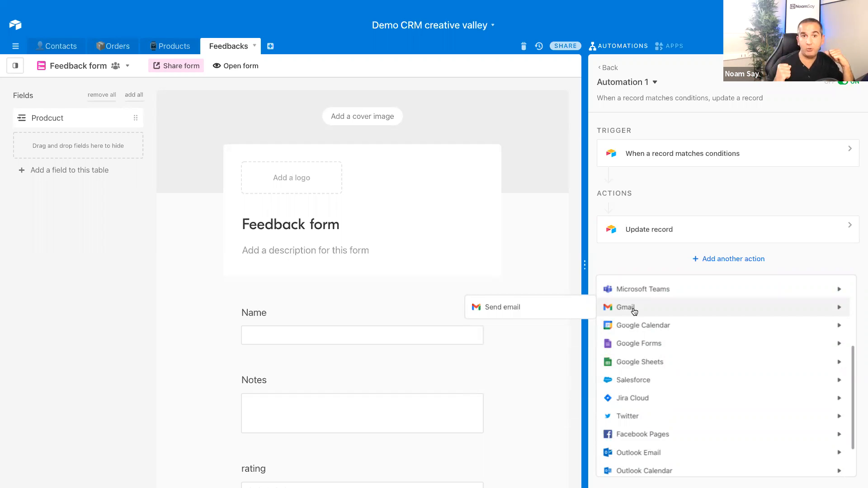
scroll(638, 307, up, 3)
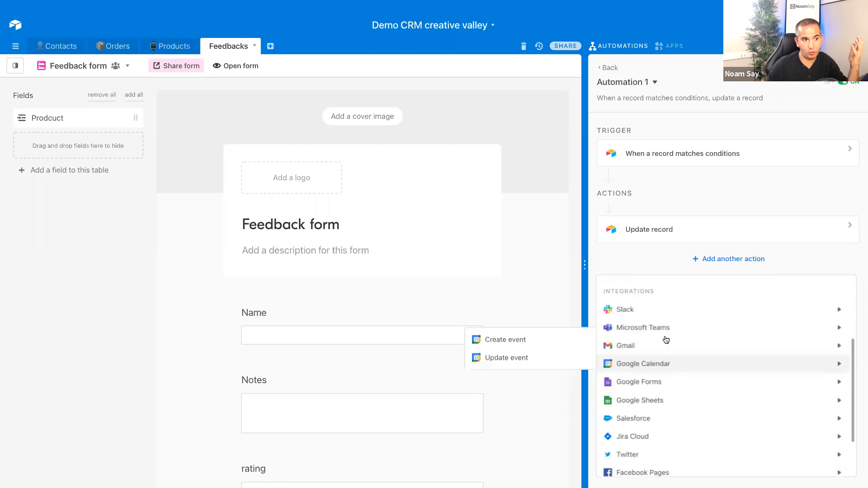
click(652, 289)
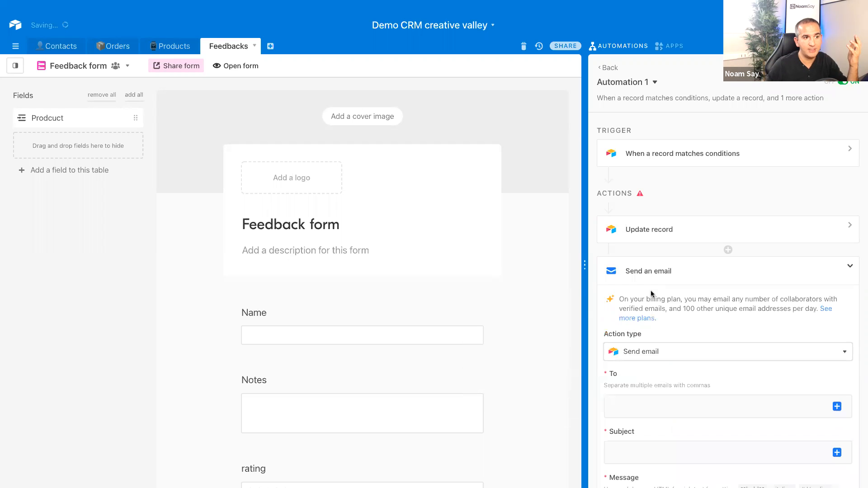
Examine the Send email action's recipient, subject, message and attachment settings
scroll(697, 327, down, 3)
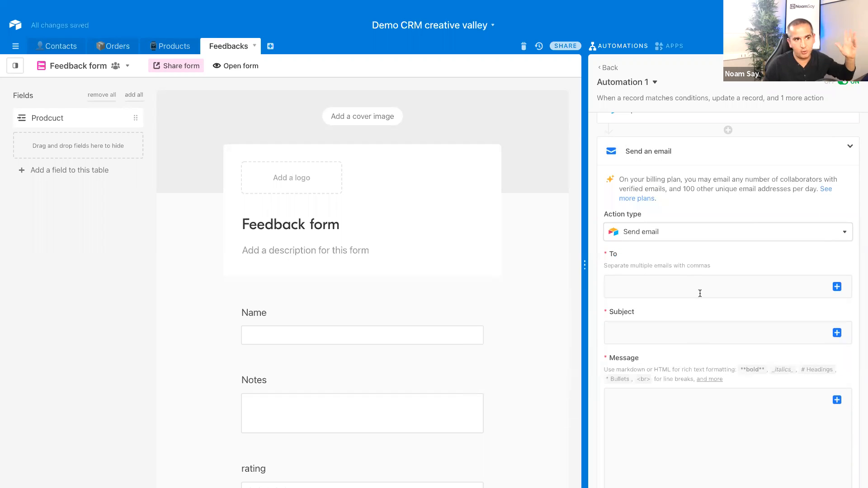
scroll(638, 252, down, 3)
click(626, 291)
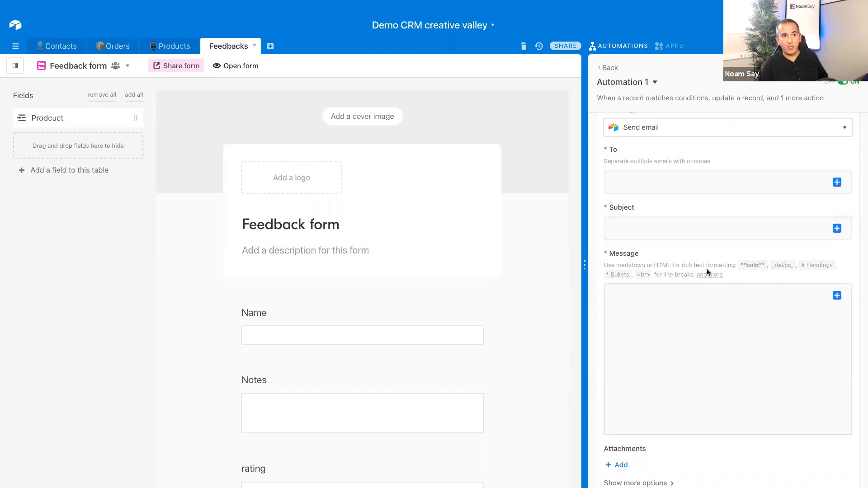
scroll(681, 316, down, 1)
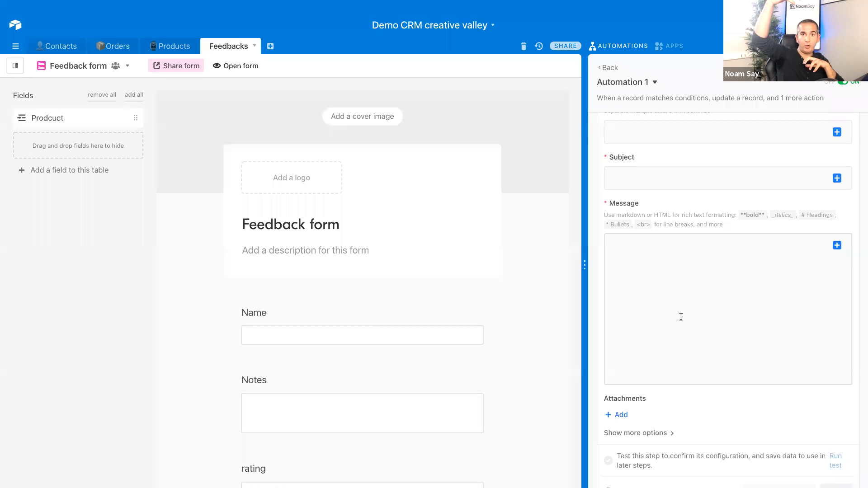
click(680, 316)
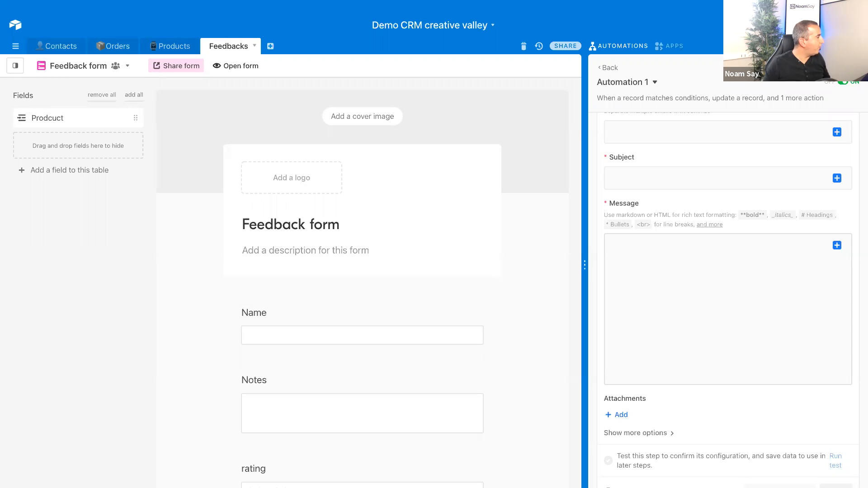
scroll(761, 357, down, 2)
scroll(728, 362, up, 2)
scroll(728, 363, up, 4)
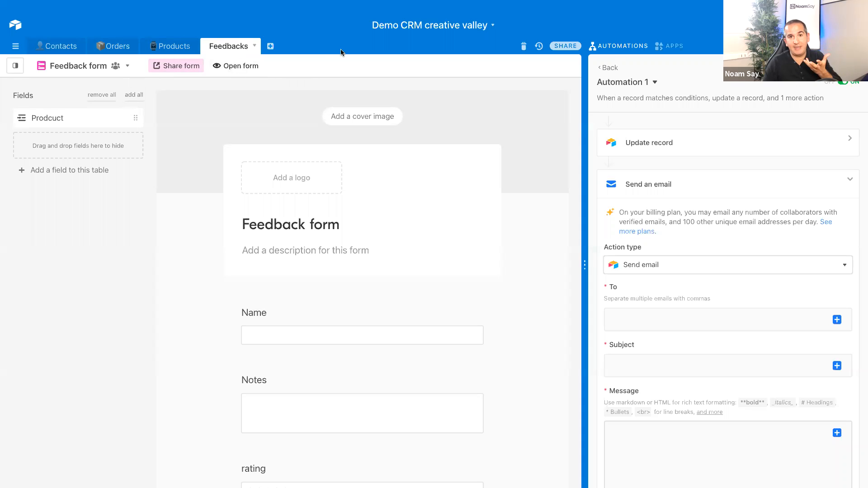
Open the options for adding a table and examine the quick import and data sync sources
click(271, 47)
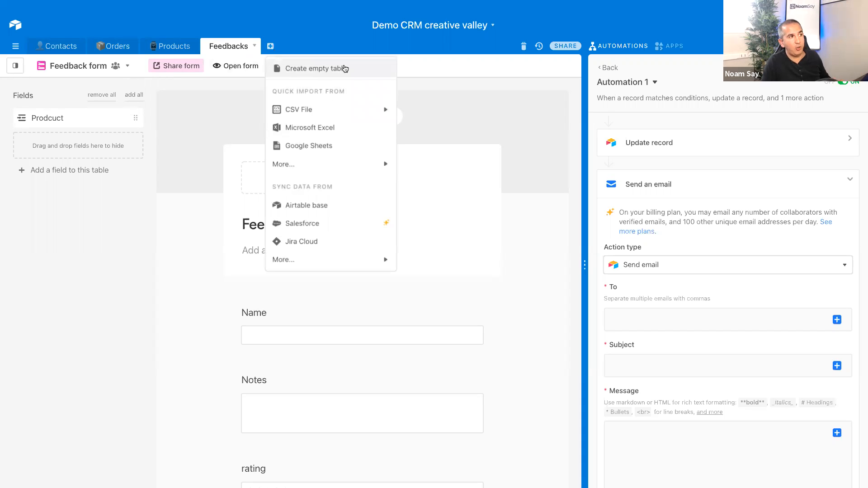
mouse_move(302, 118)
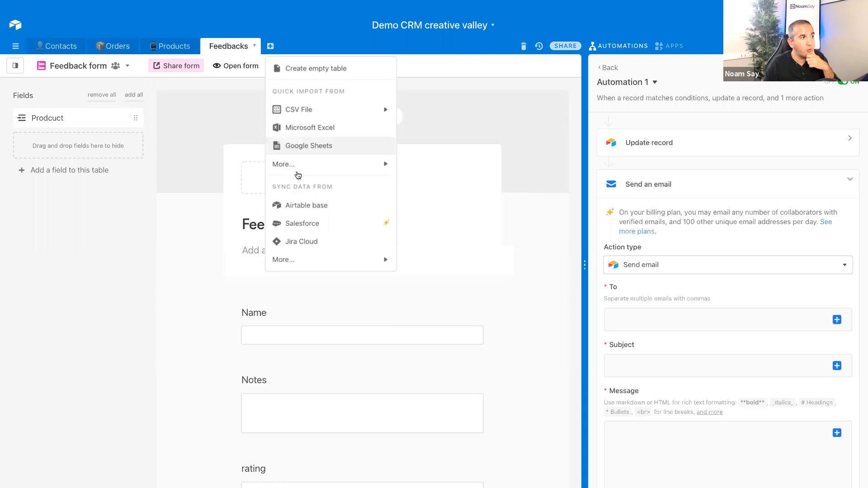
mouse_move(307, 171)
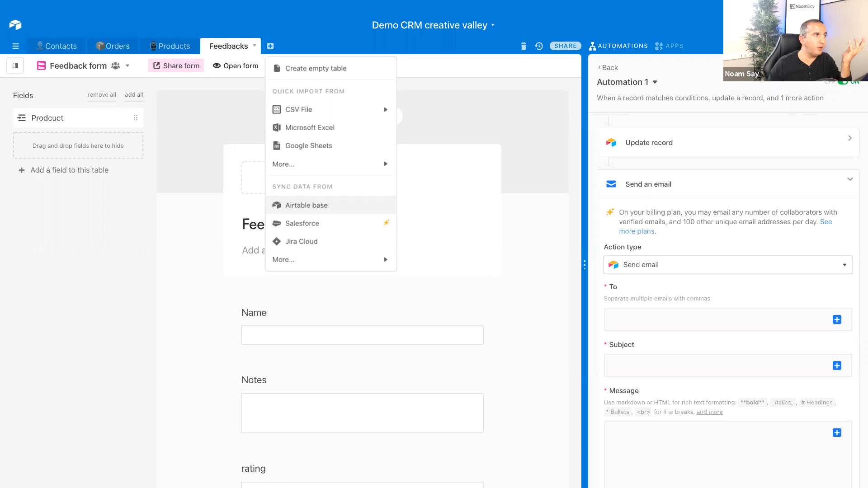
Search the bases for "creat", reopen Demo CRM creative valley, and show its apps dashboard
click(17, 27)
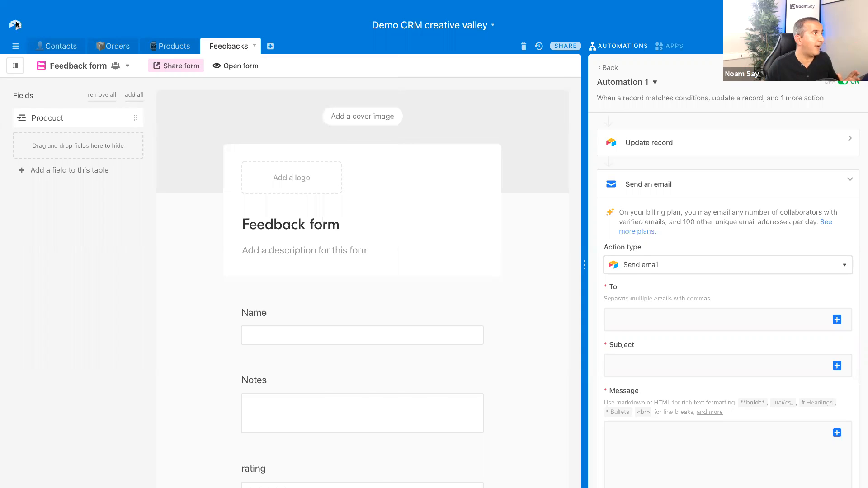
scroll(490, 186, down, 20)
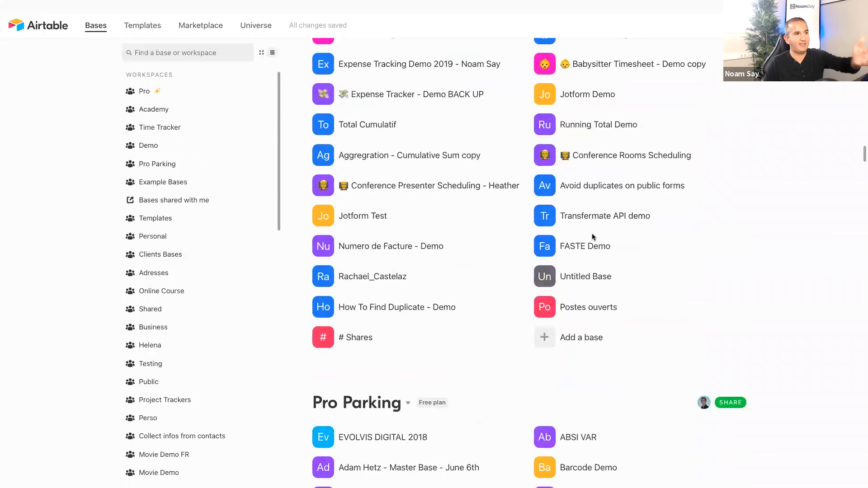
scroll(593, 235, down, 3)
scroll(592, 234, up, 20)
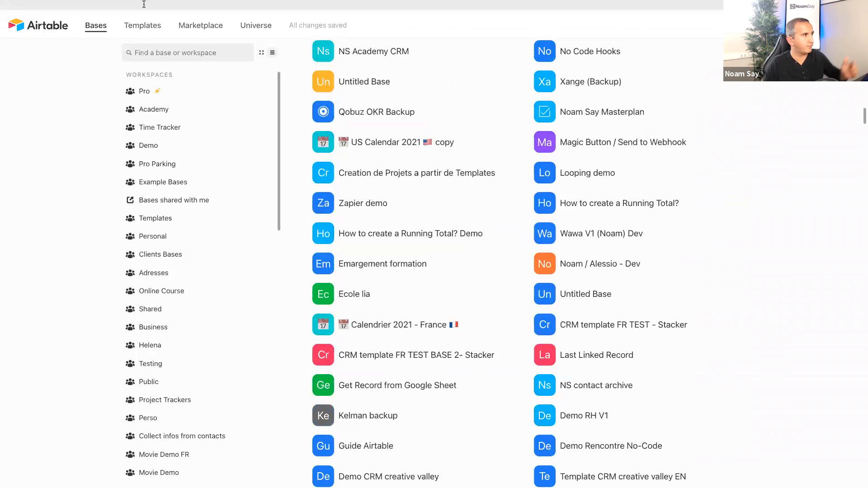
text(creat)
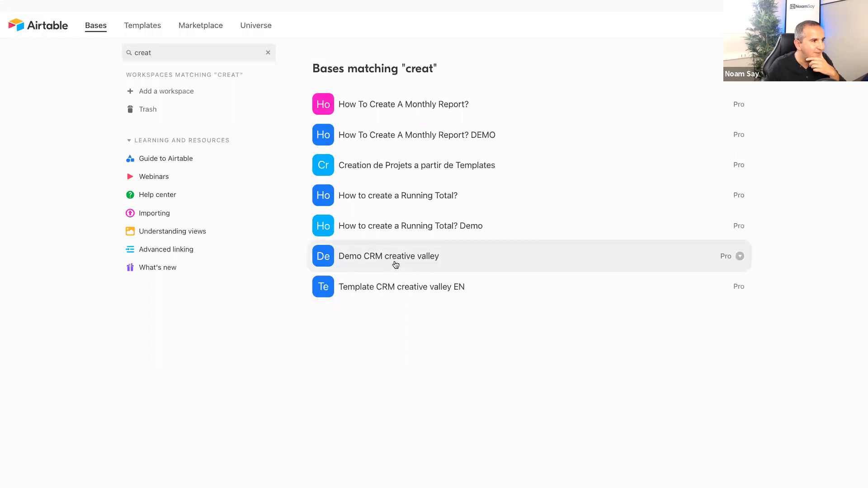
click(395, 264)
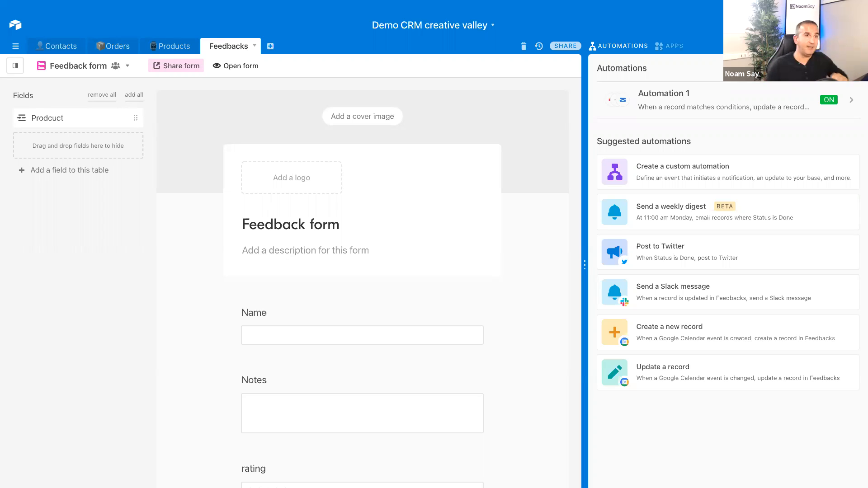
click(674, 47)
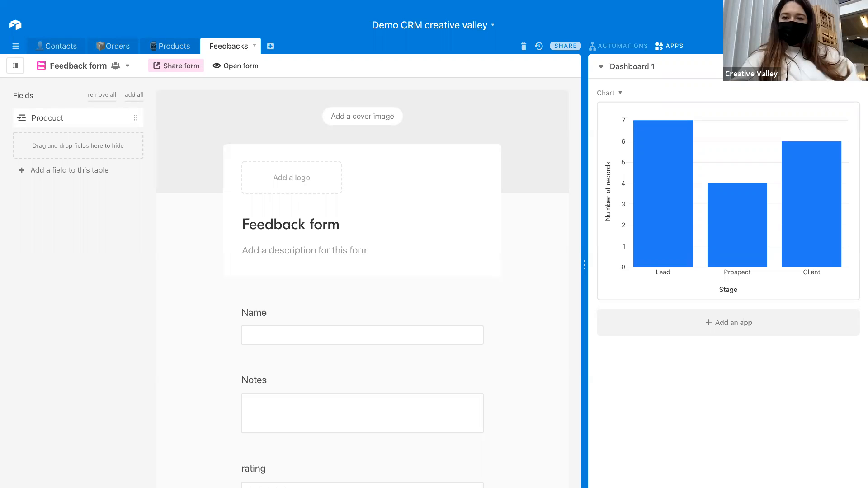
Download the Contacts table's Grid view as a CSV file
click(69, 45)
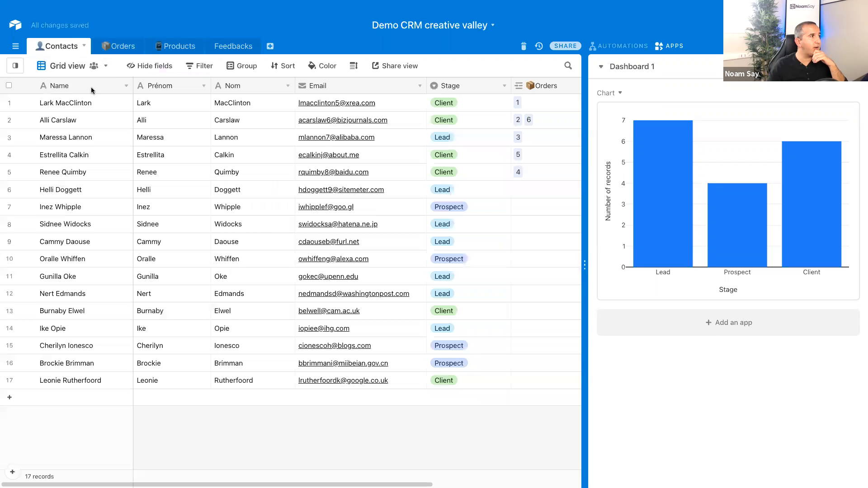
click(107, 67)
click(105, 67)
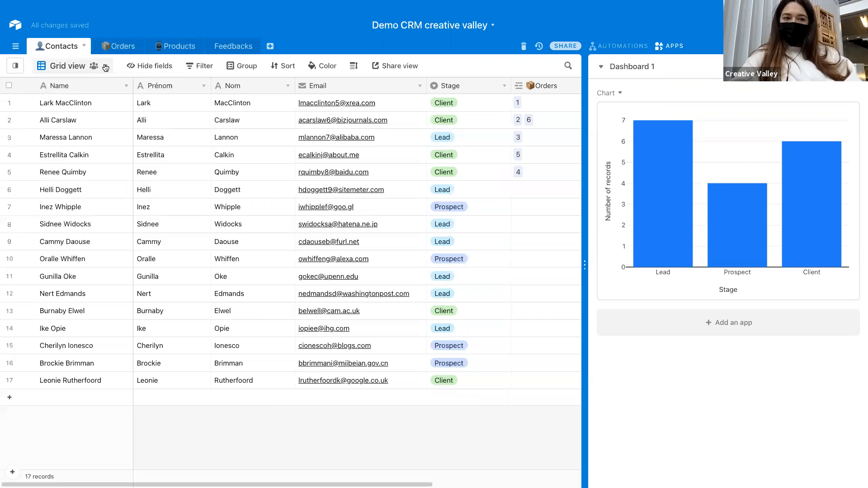
click(106, 67)
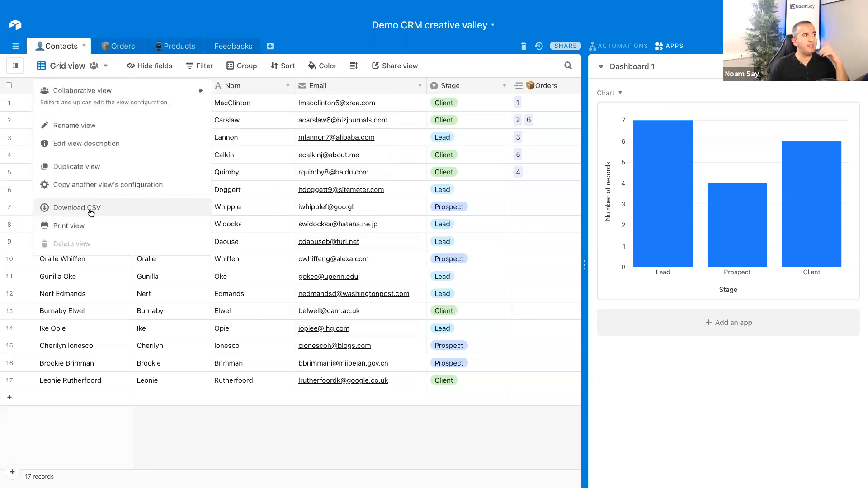
click(91, 213)
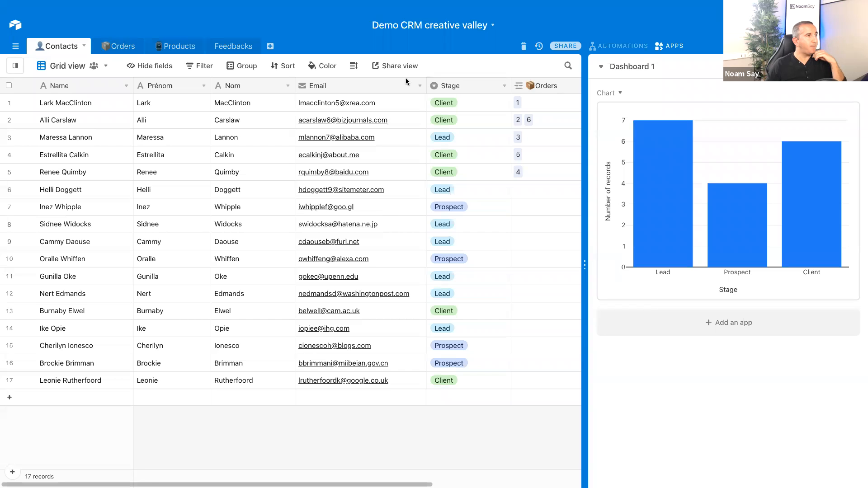
Highlight the Free plan's records-per-base limit on the Airtable pricing page, and return to the base's Orders table
scroll(400, 120, right, 5)
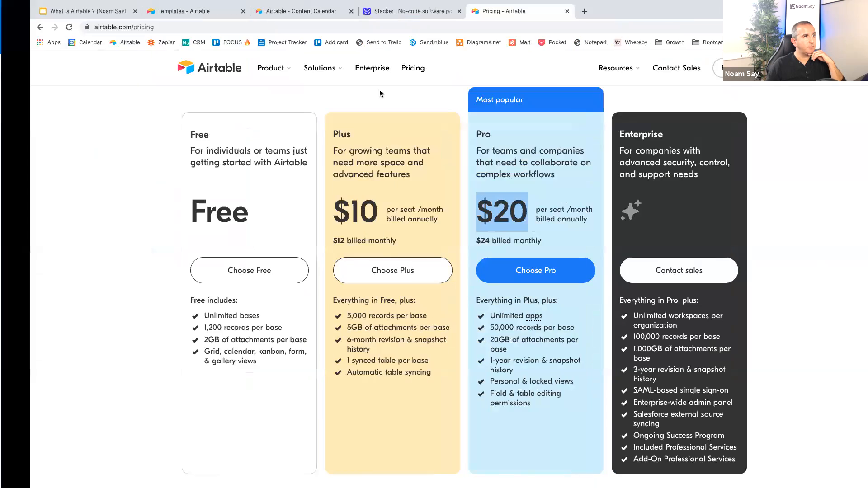
drag(174, 328, 190, 328)
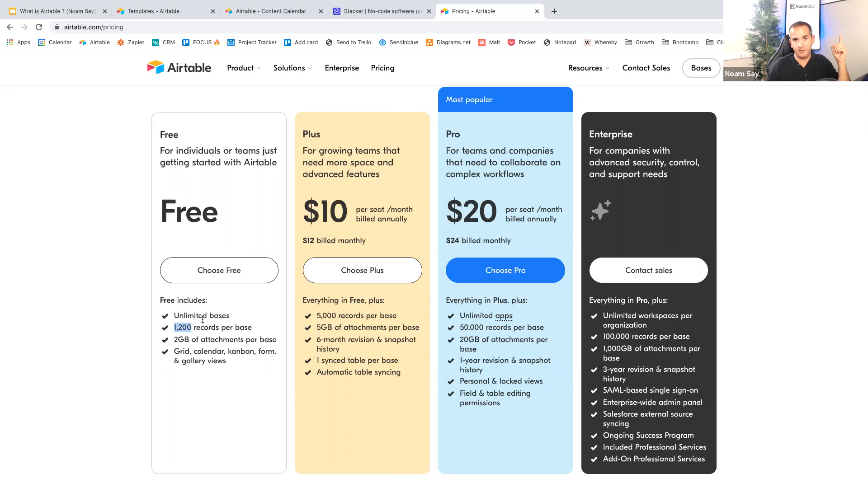
key(ctrl+Left)
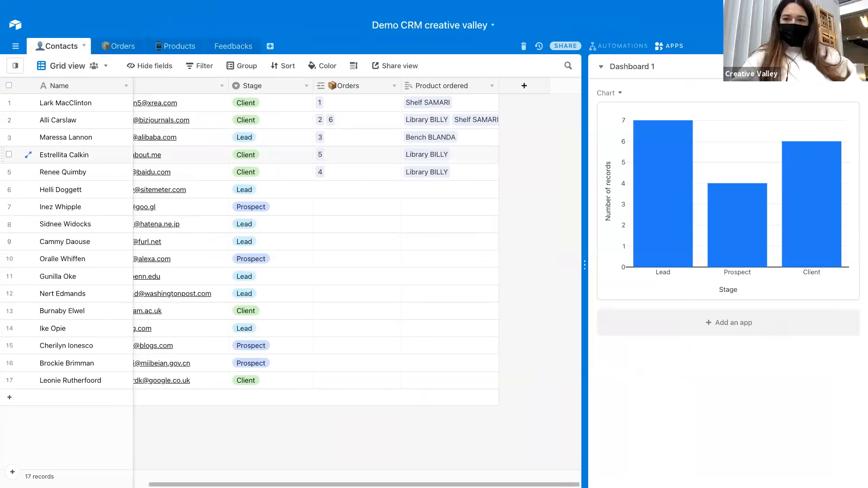
click(116, 47)
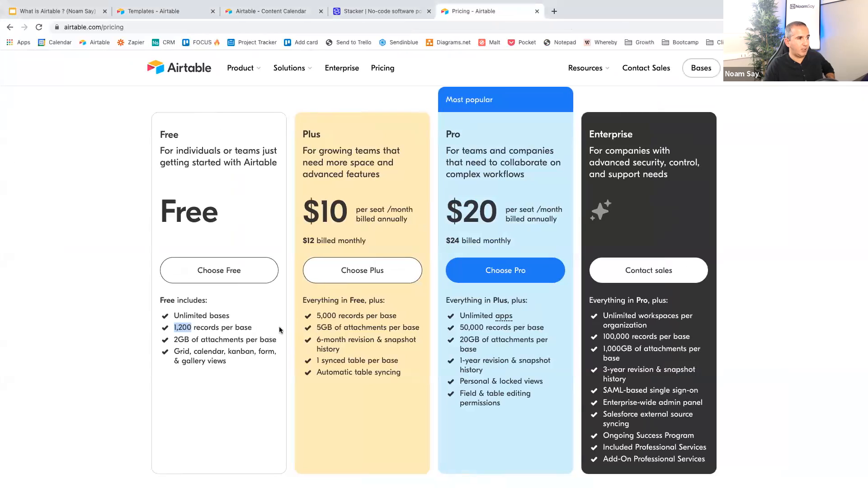
Highlight the Pro plan's records-per-base limit on the pricing page and switch back to the demo base
click(462, 327)
drag(469, 327, 487, 327)
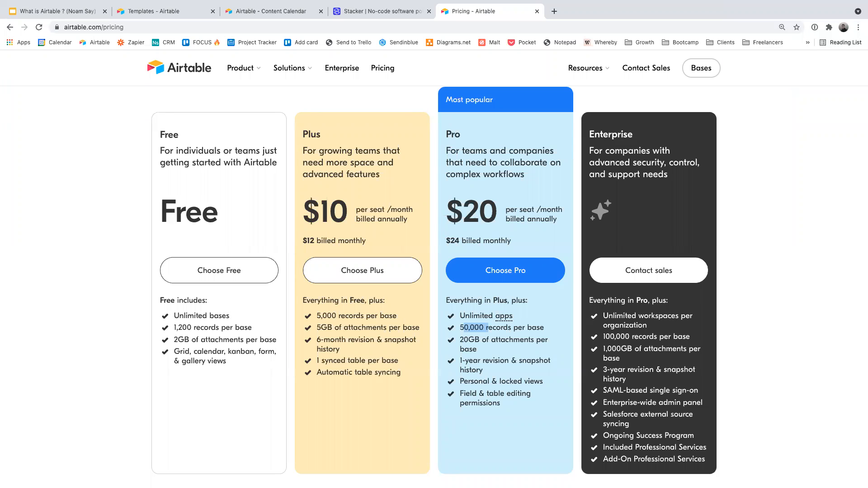
scroll(528, 131, down, 1)
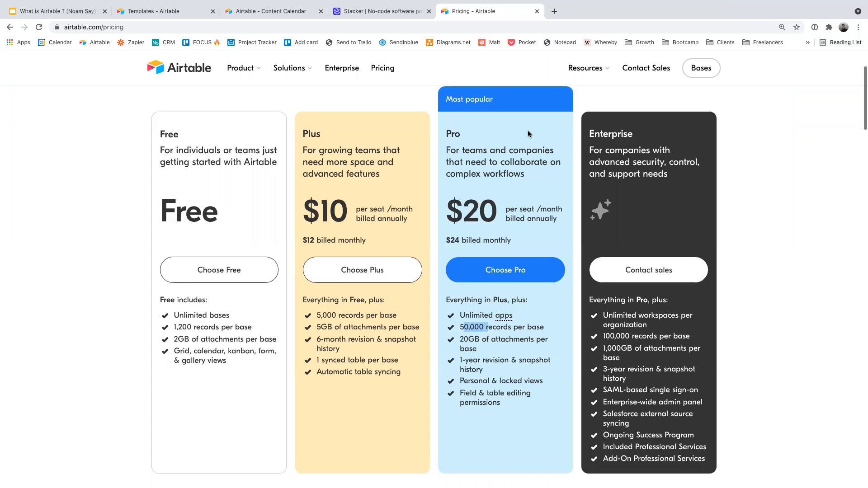
key(ctrl+Left)
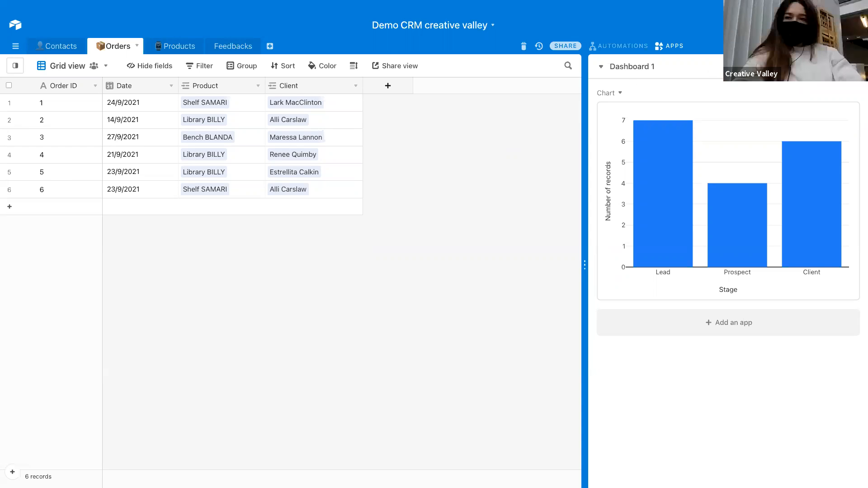
Search the app marketplace for "cs" and open the details of the CSV import app
click(728, 322)
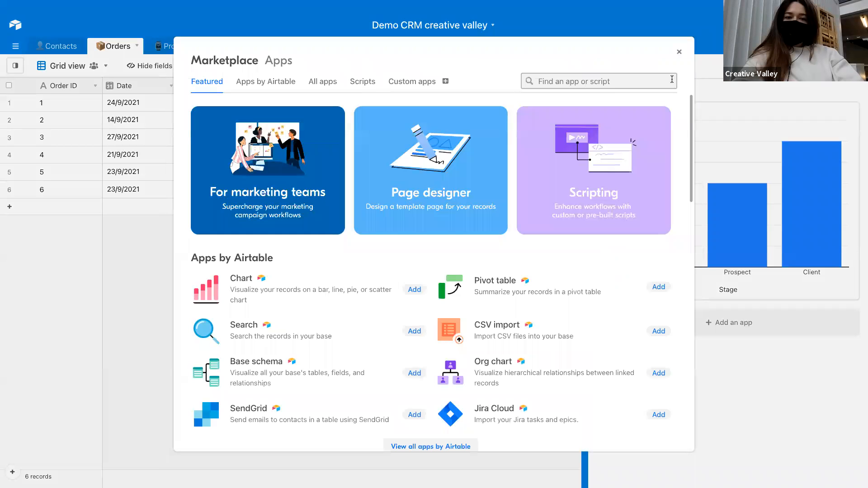
text(cas)
key(BackSpace)
key(BackSpace)
text(s)
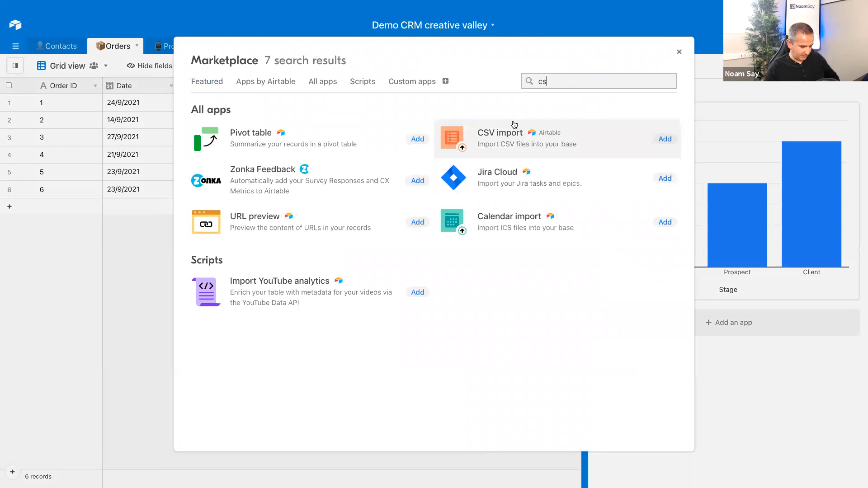
click(528, 143)
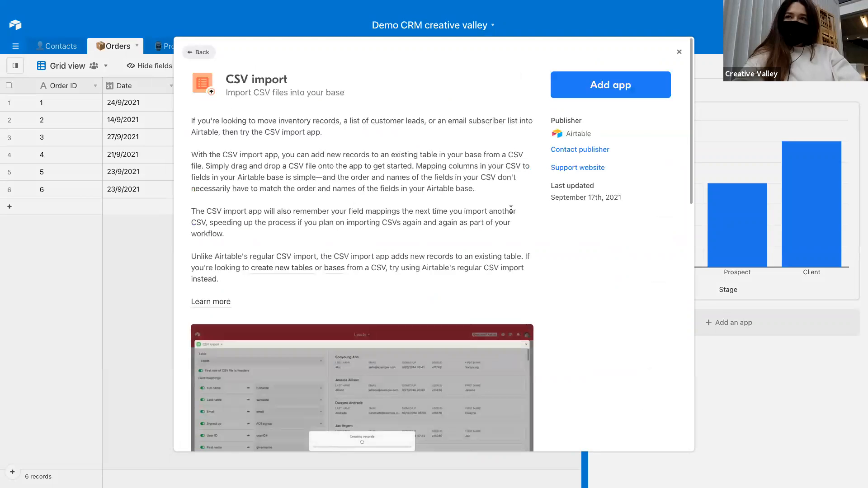
Read the CSV import app's description and preview, and close the marketplace
scroll(487, 220, down, 1)
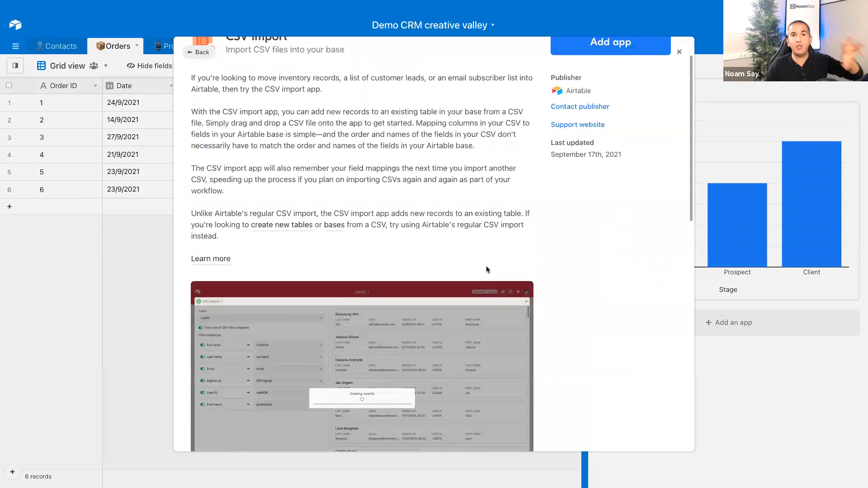
scroll(439, 323, down, 3)
scroll(386, 300, up, 3)
scroll(386, 300, down, 1)
scroll(387, 300, down, 1)
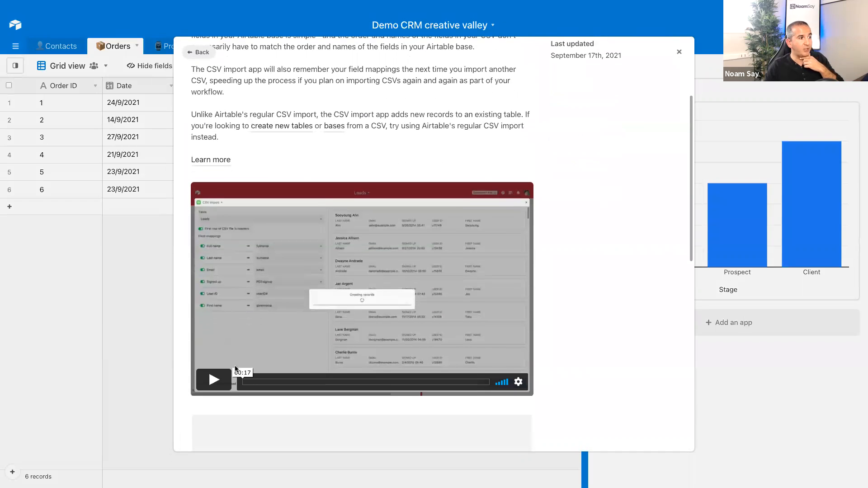
scroll(396, 327, up, 3)
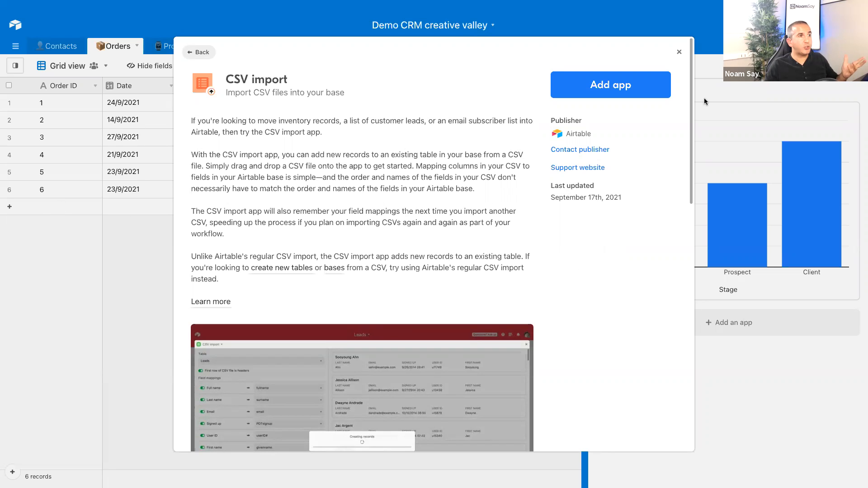
click(679, 52)
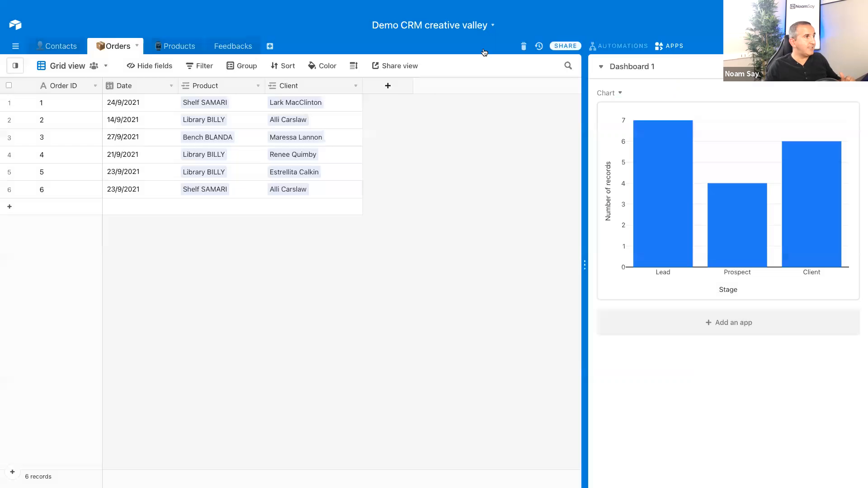
Add an Attachment field named "att" to the Contacts table
click(63, 51)
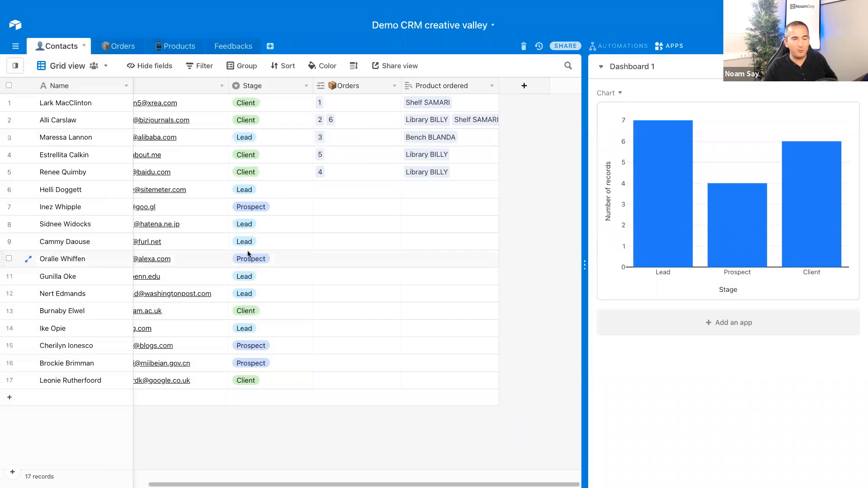
click(524, 86)
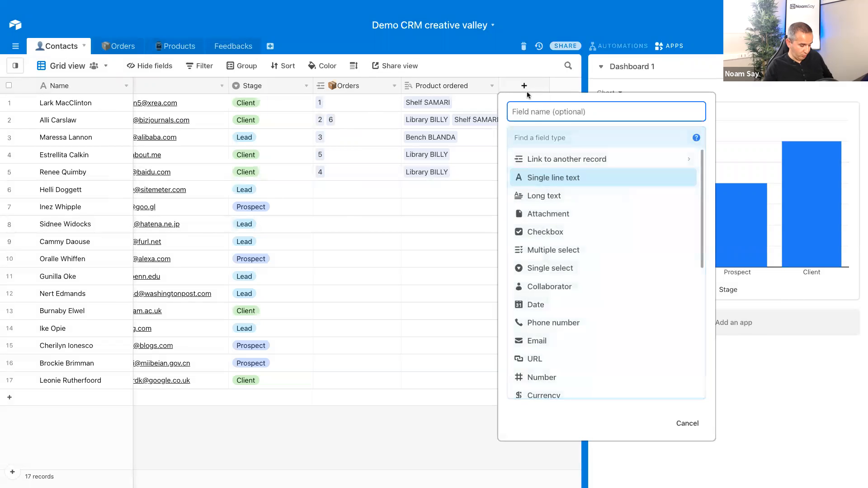
text(att)
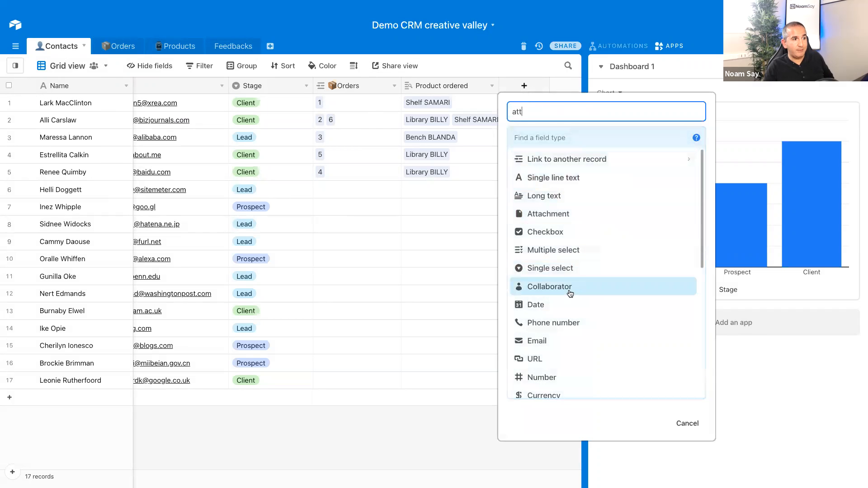
click(561, 215)
click(678, 192)
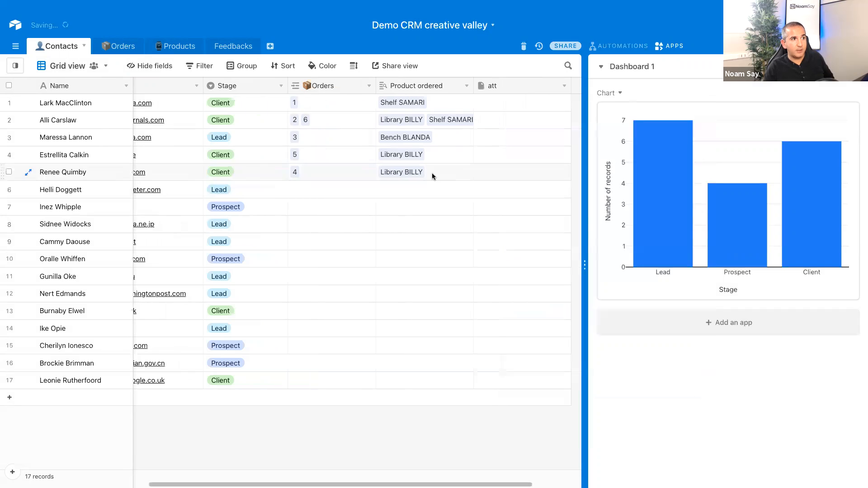
Open the file picker for the first contact's att cell and examine its upload sources, including Google Drive
click(458, 104)
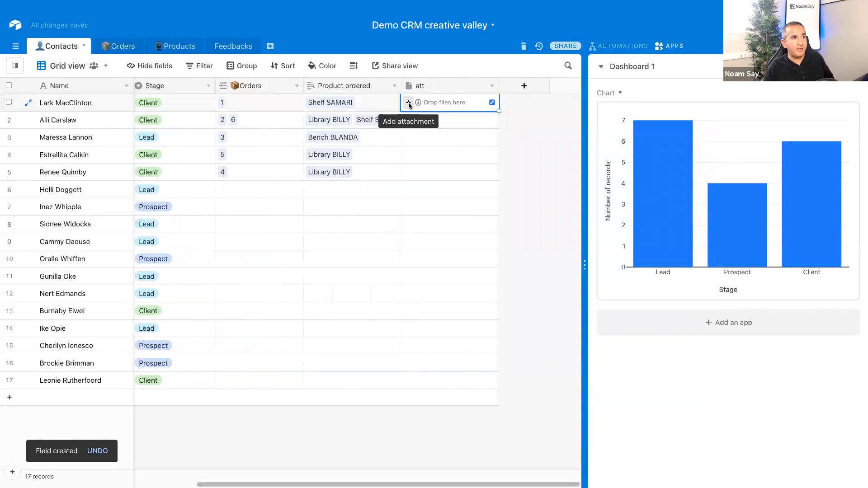
click(408, 103)
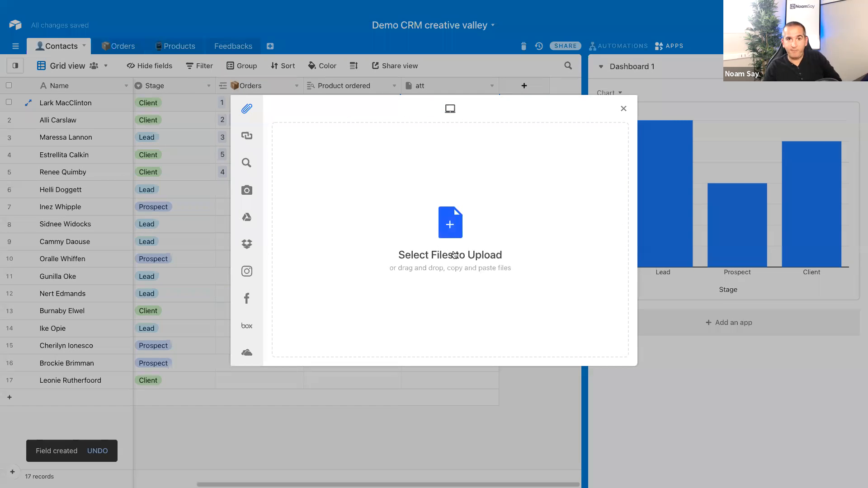
mouse_move(253, 161)
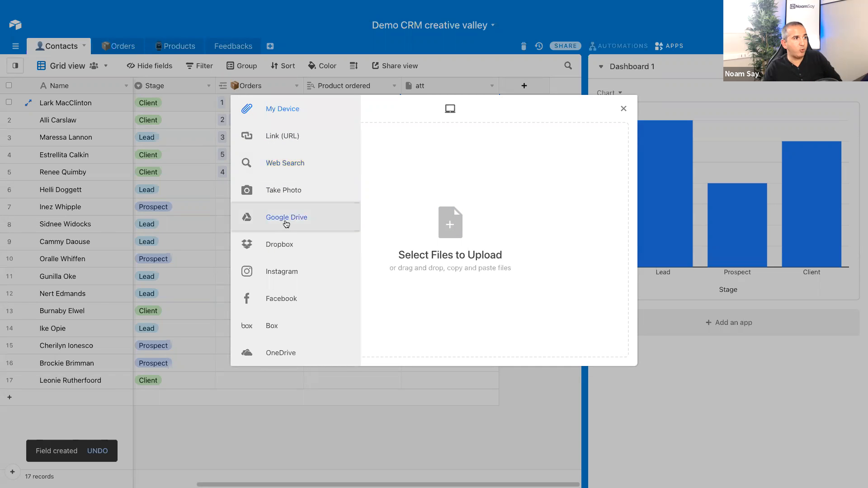
click(286, 218)
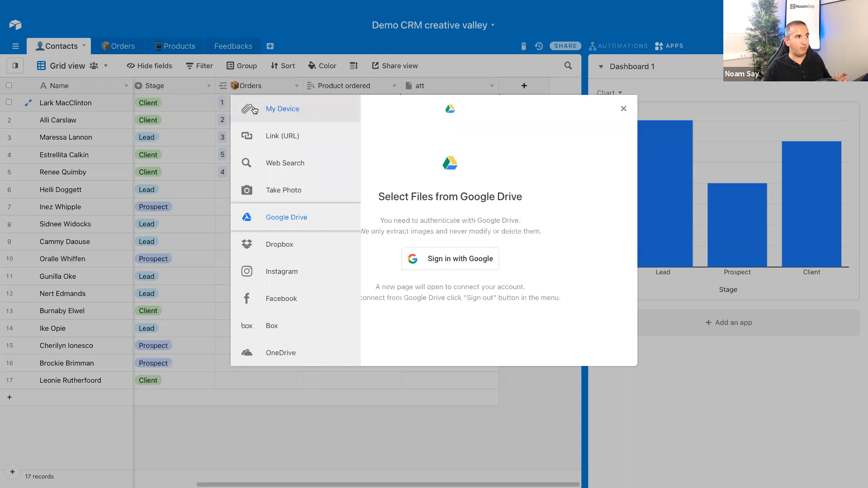
click(254, 111)
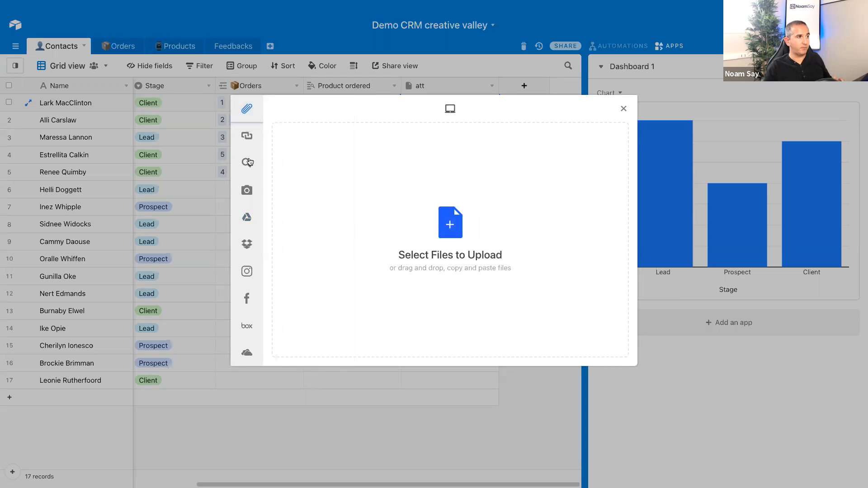
Search the web for "dog" images in the attachment picker
click(330, 166)
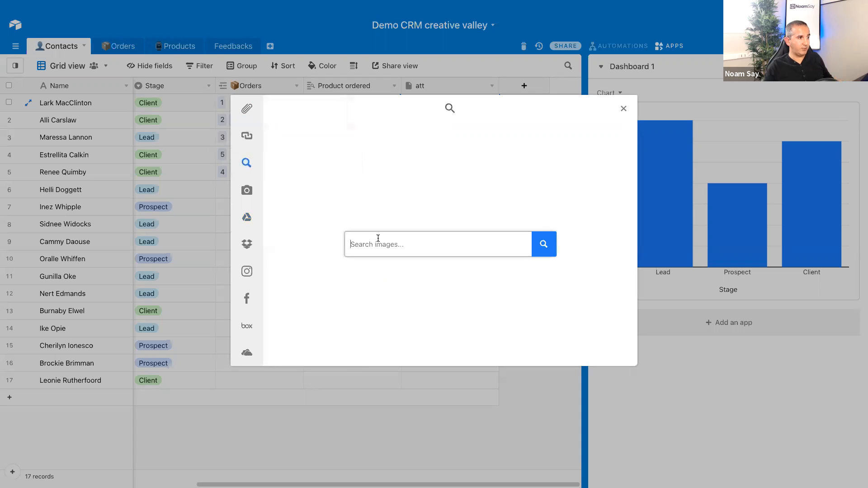
text(dog)
key(Return)
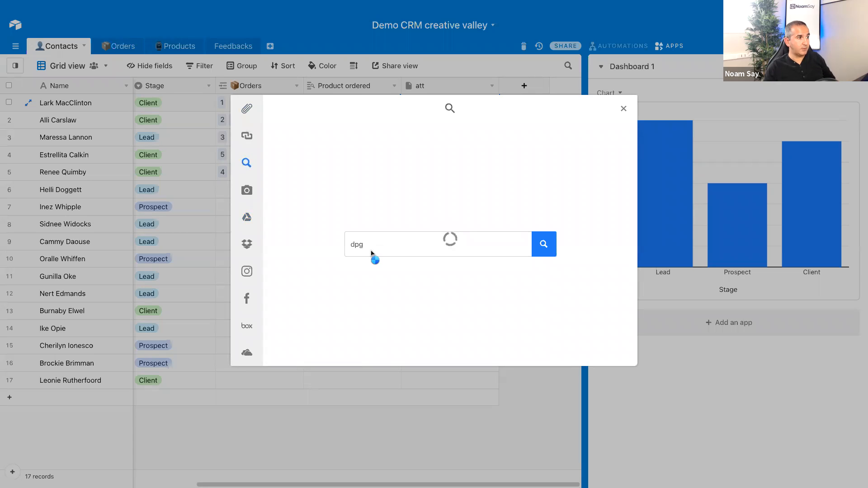
double_click(357, 246)
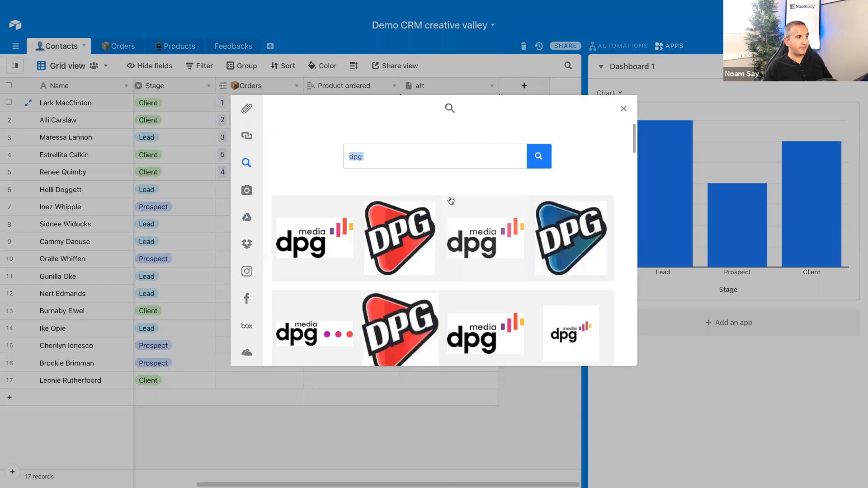
double_click(361, 158)
text(d)
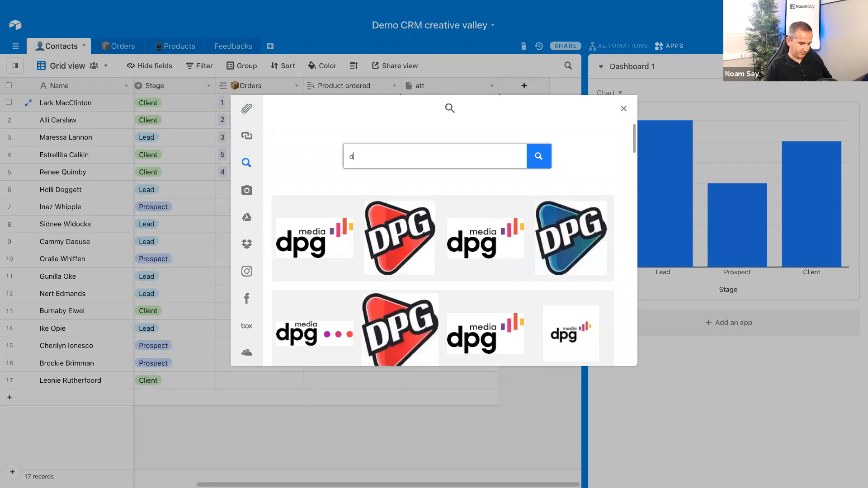
text(og)
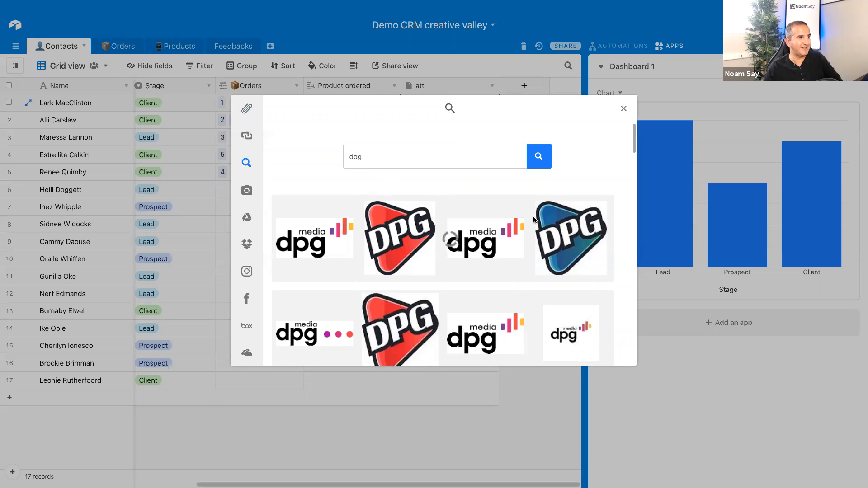
Select the first dog image in the results and upload it to the first contact's att cell
click(354, 242)
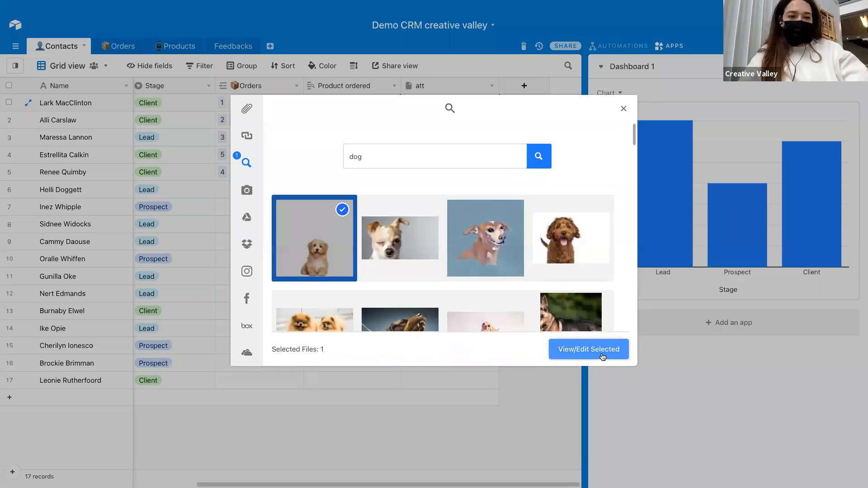
click(588, 349)
click(608, 349)
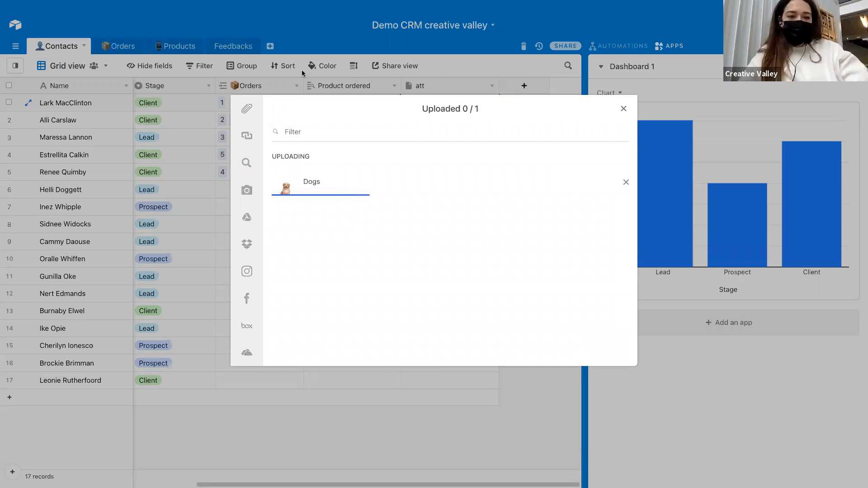